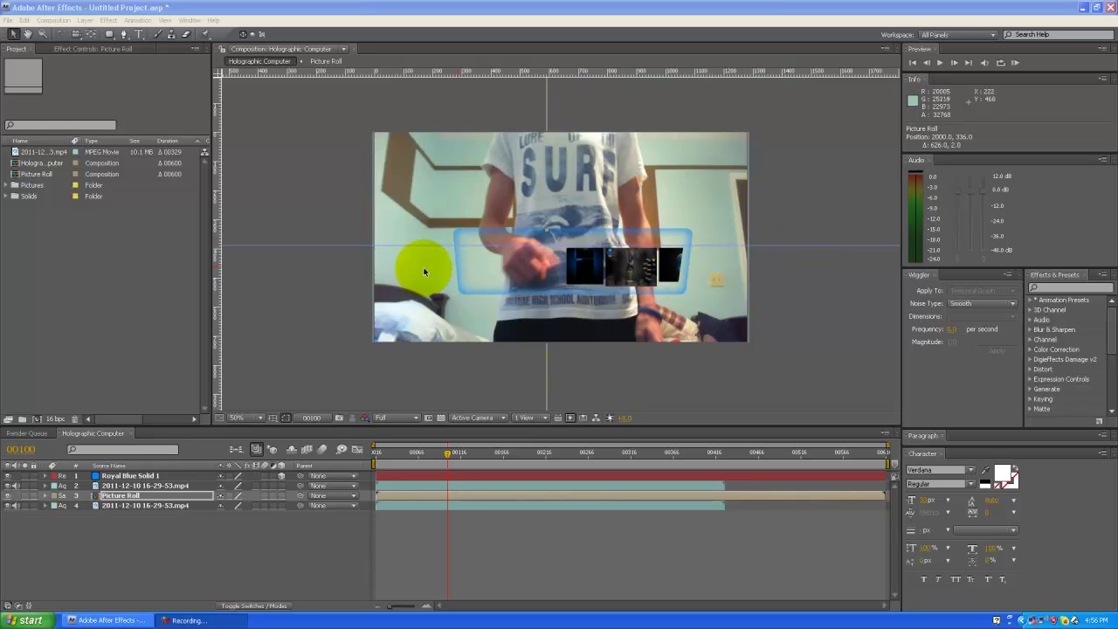
# Nudge the horizontal guide up and raise the Picture Roll strip to position 2000, 312.
pyautogui.moveTo(736, 244); pyautogui.dragTo(736, 239)
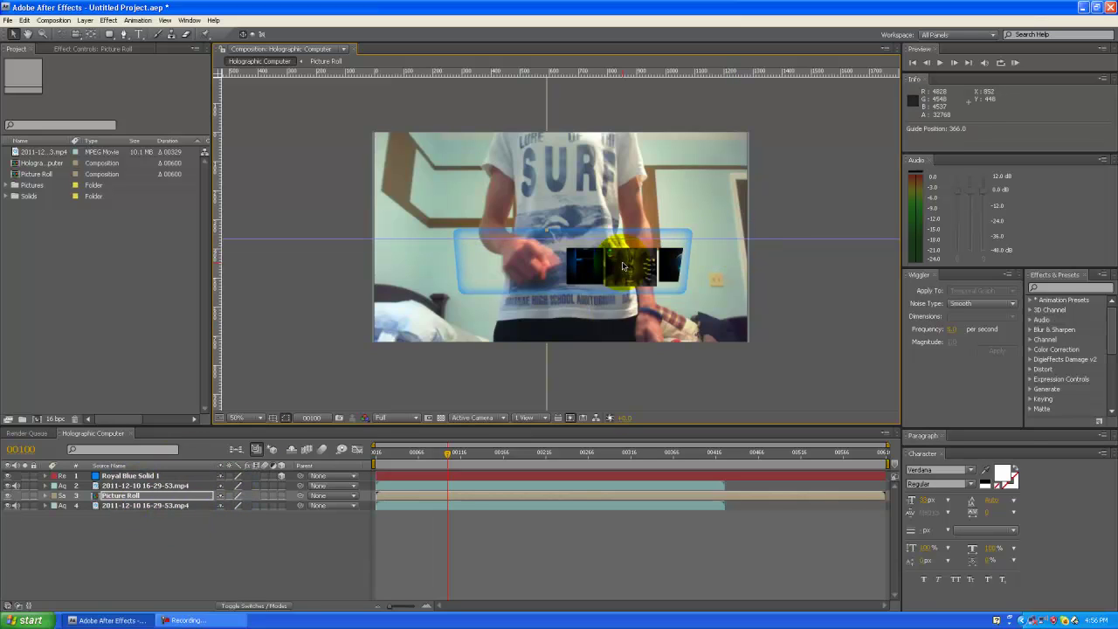
pyautogui.moveTo(624, 269); pyautogui.dragTo(624, 259)
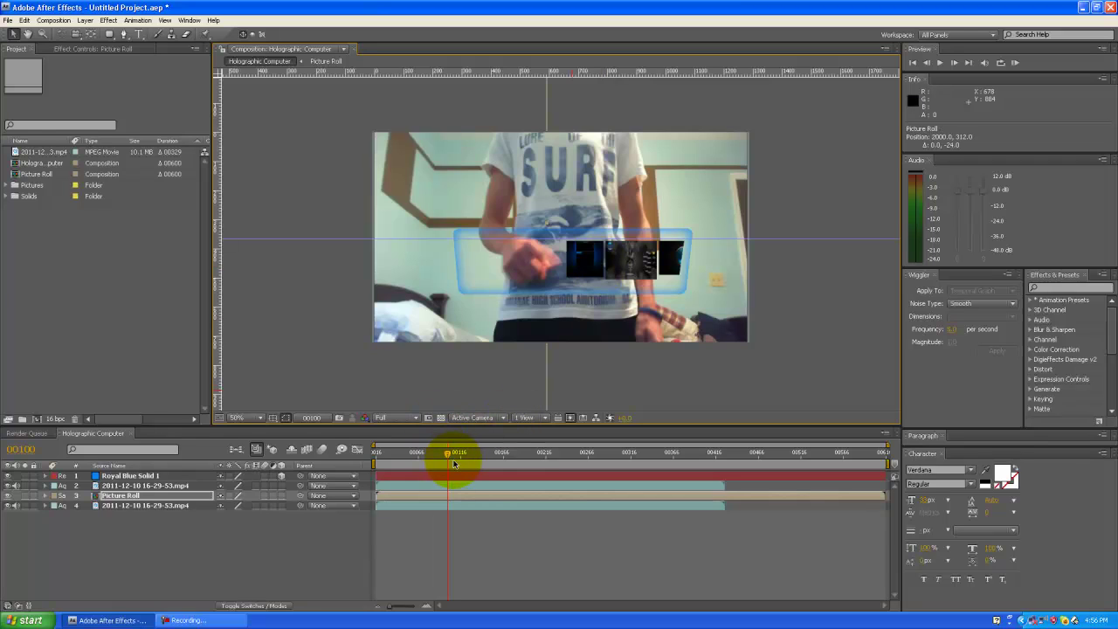
# Scrub the time ruler between frames 67 and 115 to review the hand motion.
pyautogui.moveTo(454, 454); pyautogui.dragTo(468, 456)
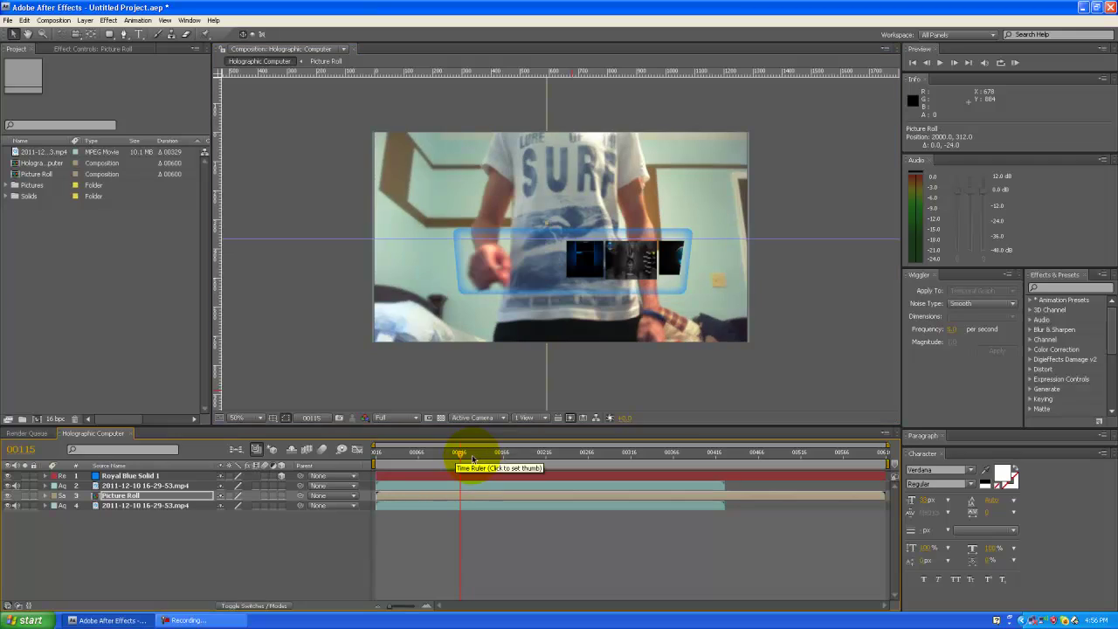
pyautogui.moveTo(472, 460); pyautogui.dragTo(461, 457)
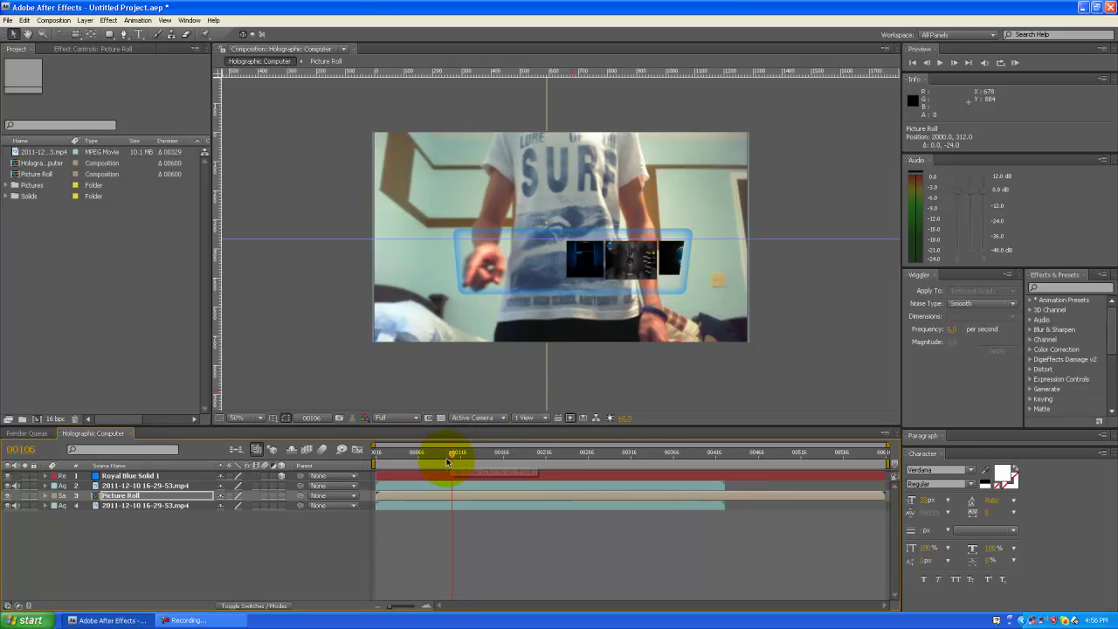
pyautogui.click(444, 458)
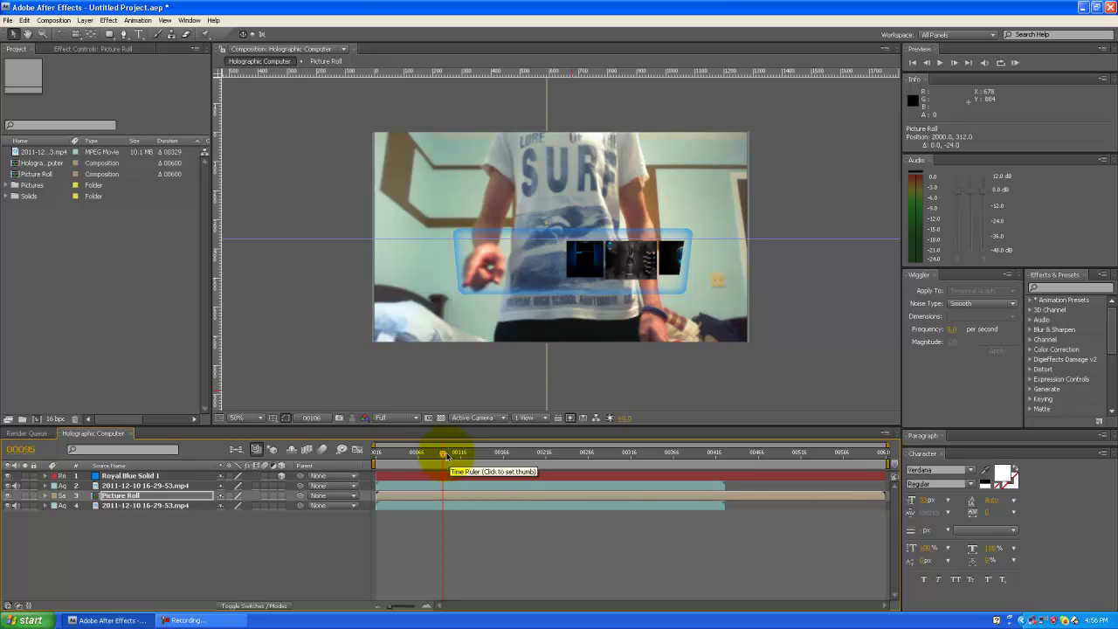
pyautogui.click(417, 454)
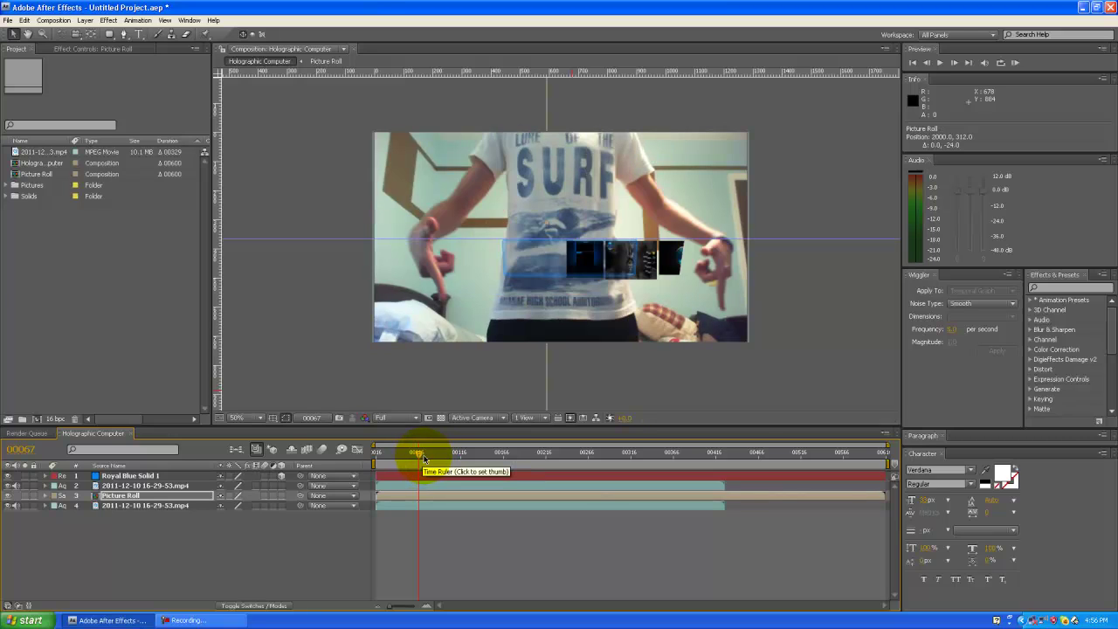
pyautogui.click(425, 456)
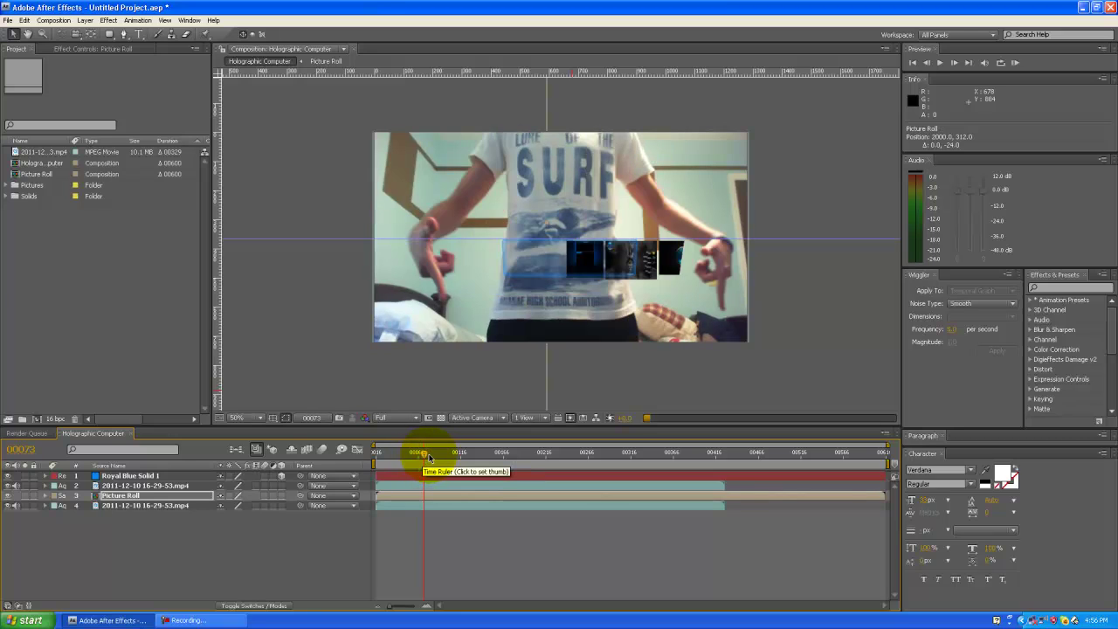
pyautogui.click(430, 456)
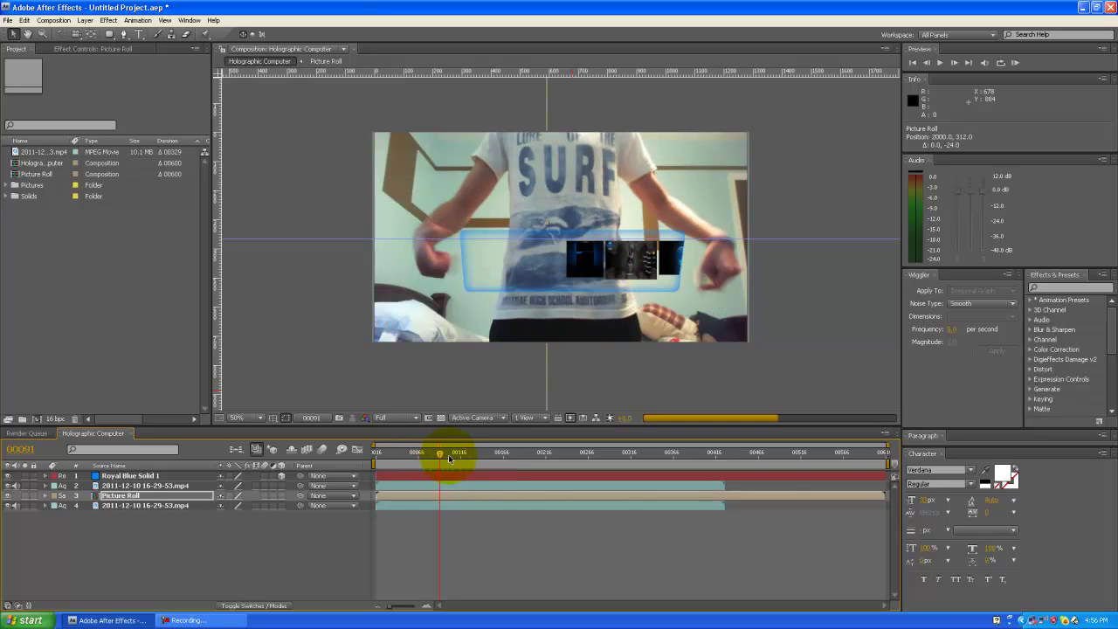
pyautogui.click(449, 456)
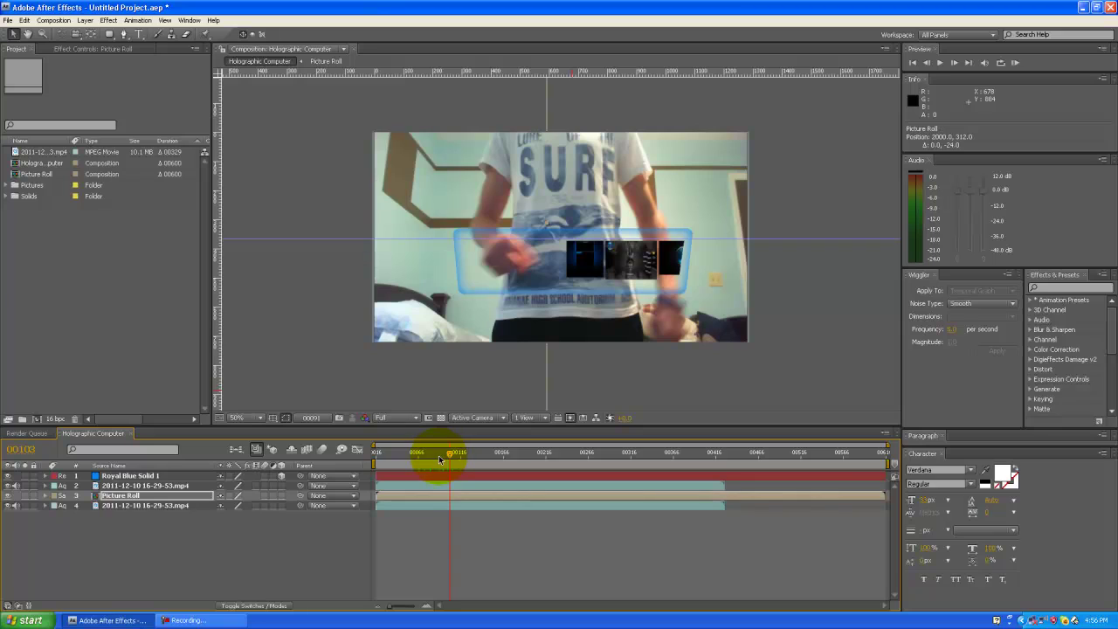
pyautogui.click(440, 456)
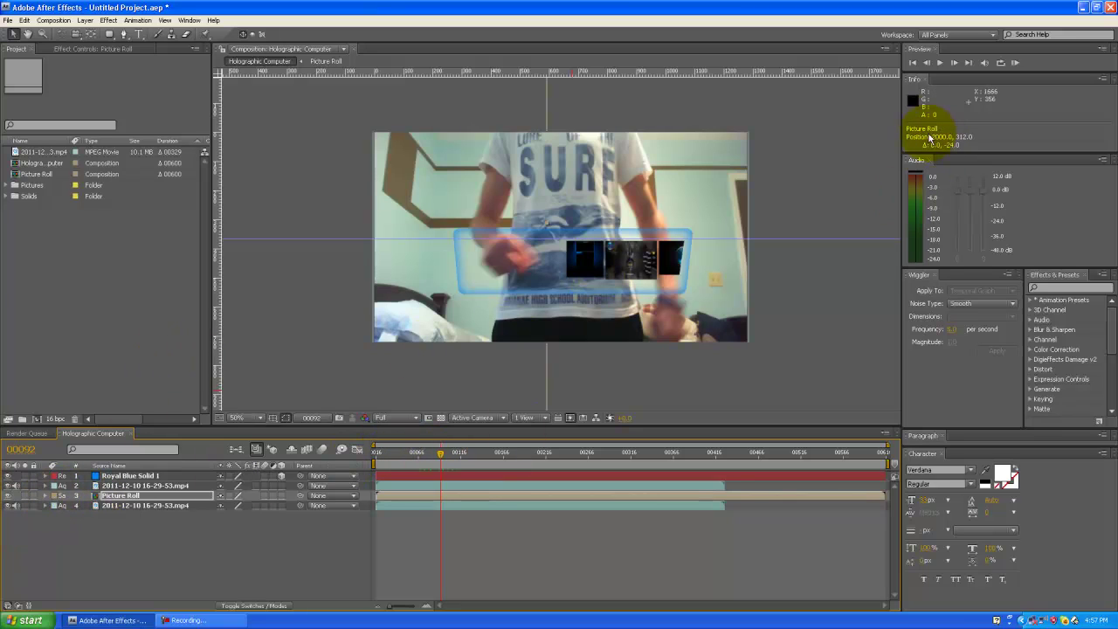
# Step back frame by frame with Previous Frame until the time reads 00083.
pyautogui.click(926, 63)
pyautogui.click(926, 63)
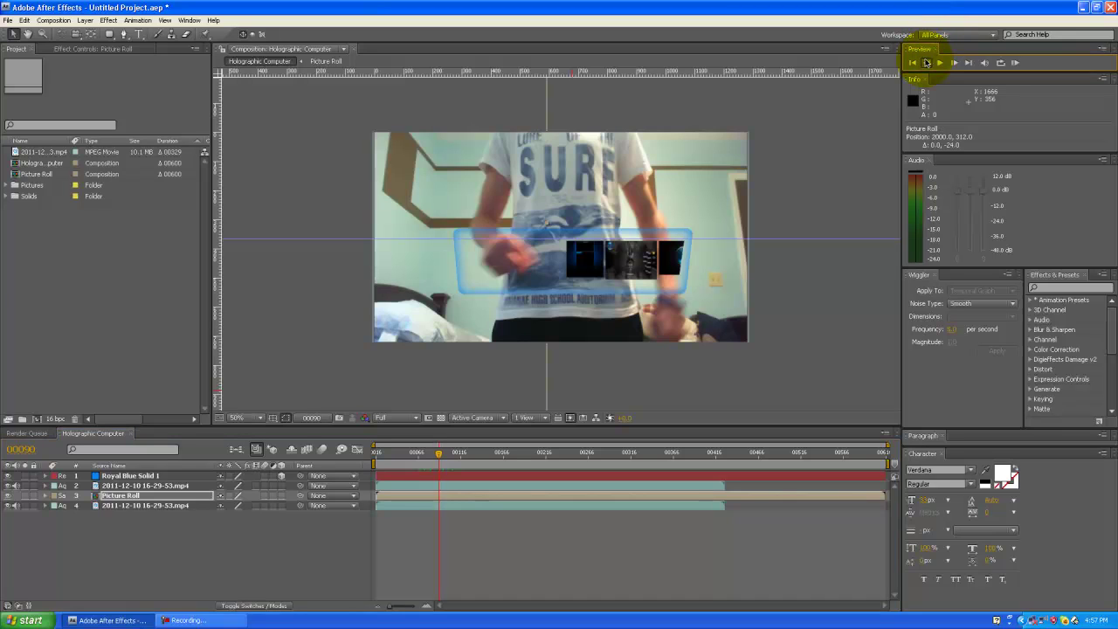
pyautogui.click(926, 63)
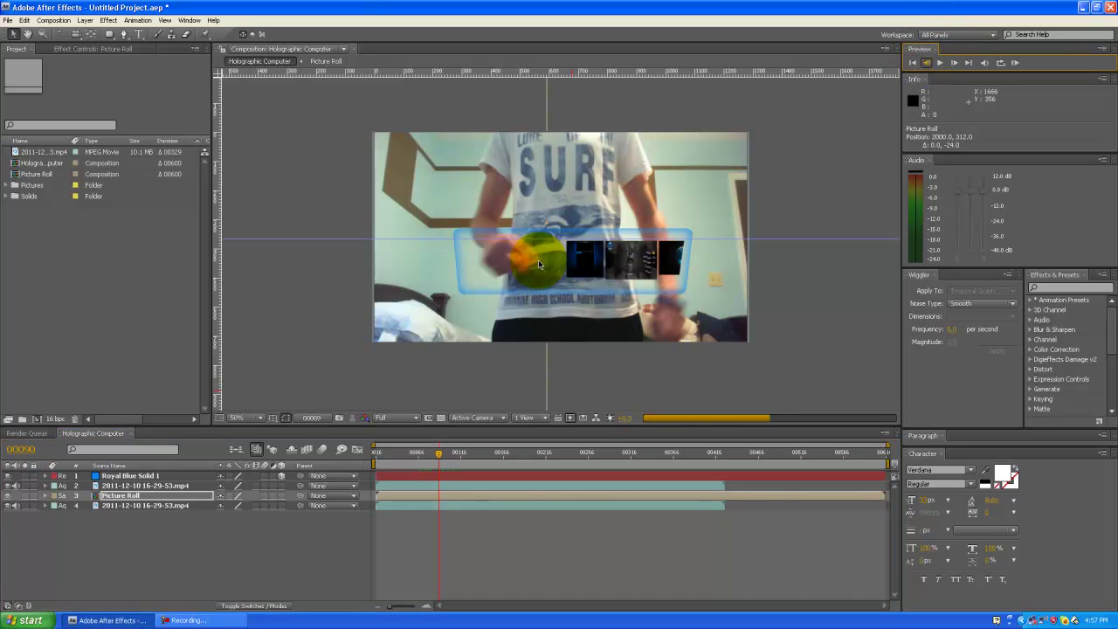
pyautogui.click(931, 64)
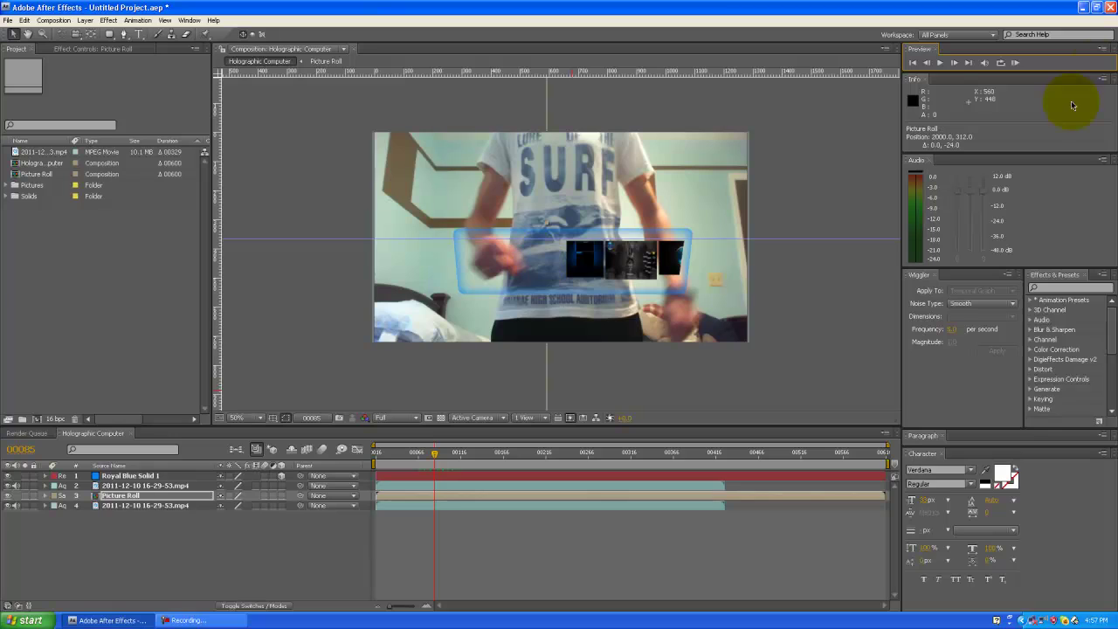
pyautogui.click(931, 64)
pyautogui.click(931, 64)
pyautogui.click(930, 64)
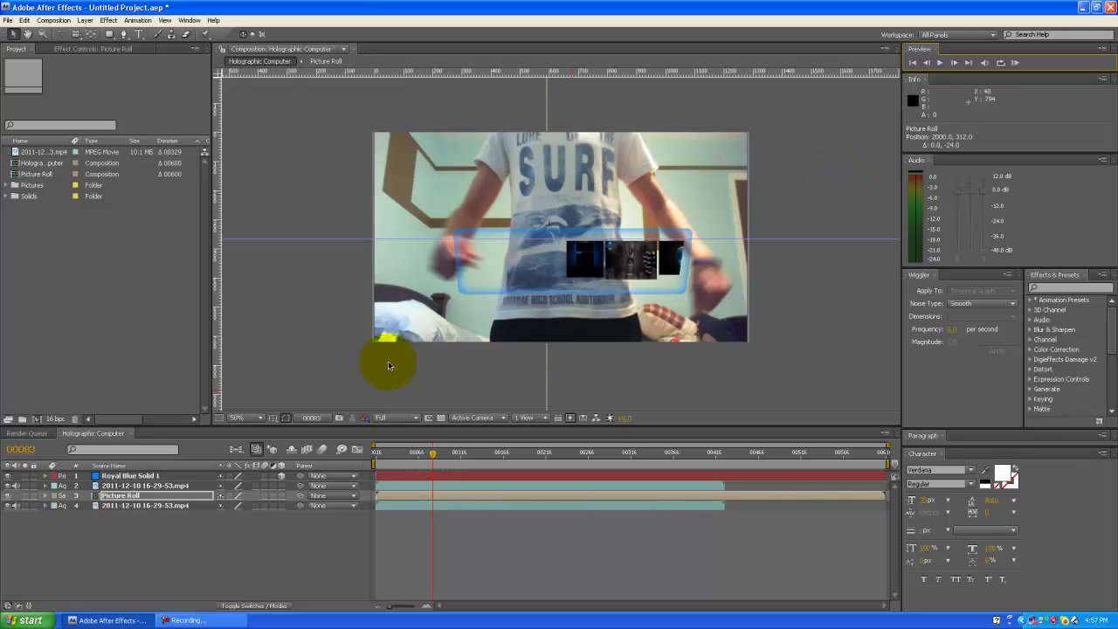
# Reveal Picture Roll's Opacity property, try 0% opacity, then undo the change.
pyautogui.click(45, 495)
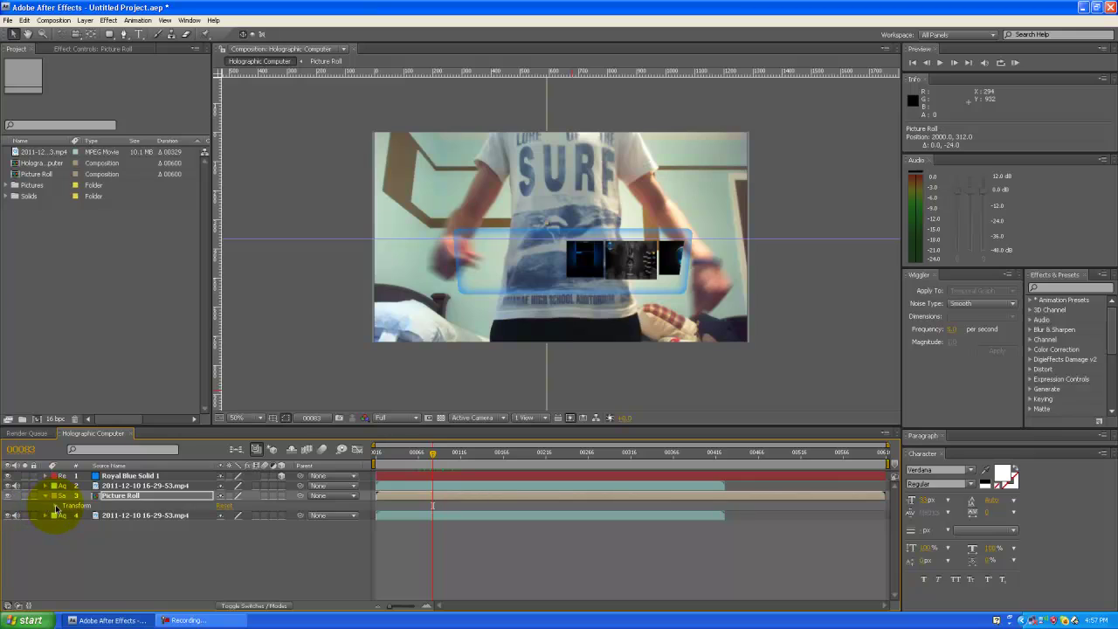
pyautogui.click(54, 506)
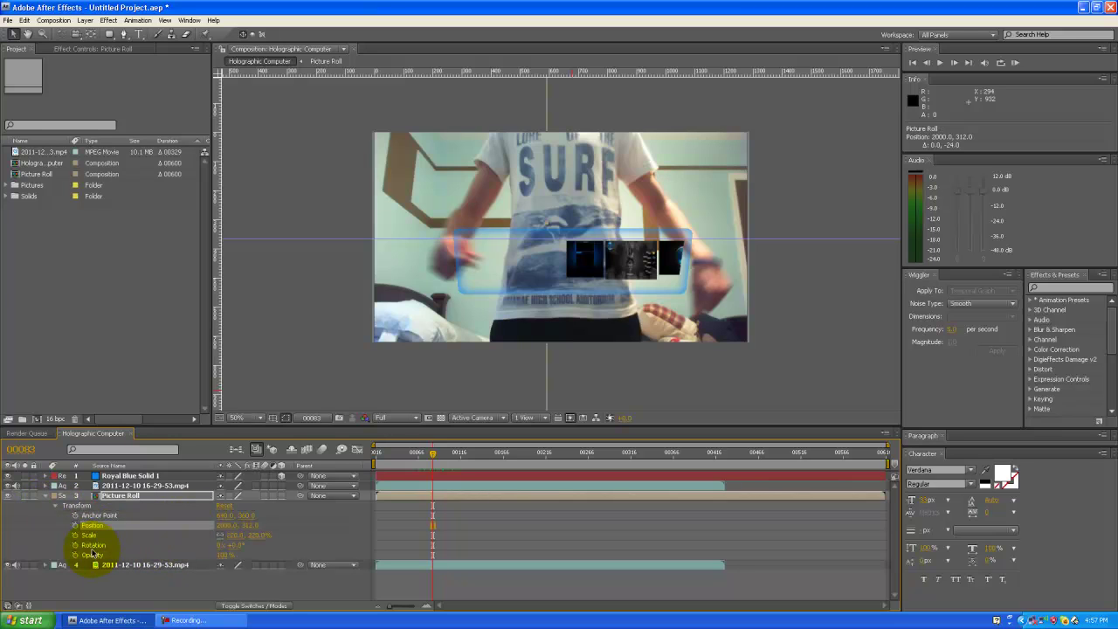
pyautogui.click(85, 555)
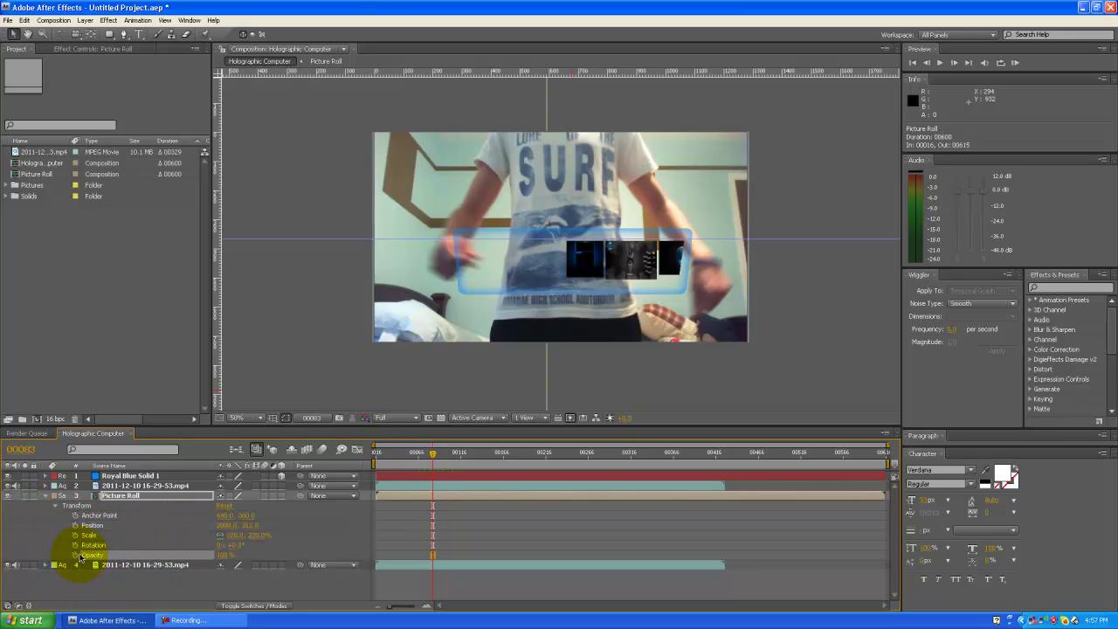
pyautogui.moveTo(225, 554); pyautogui.dragTo(114, 557)
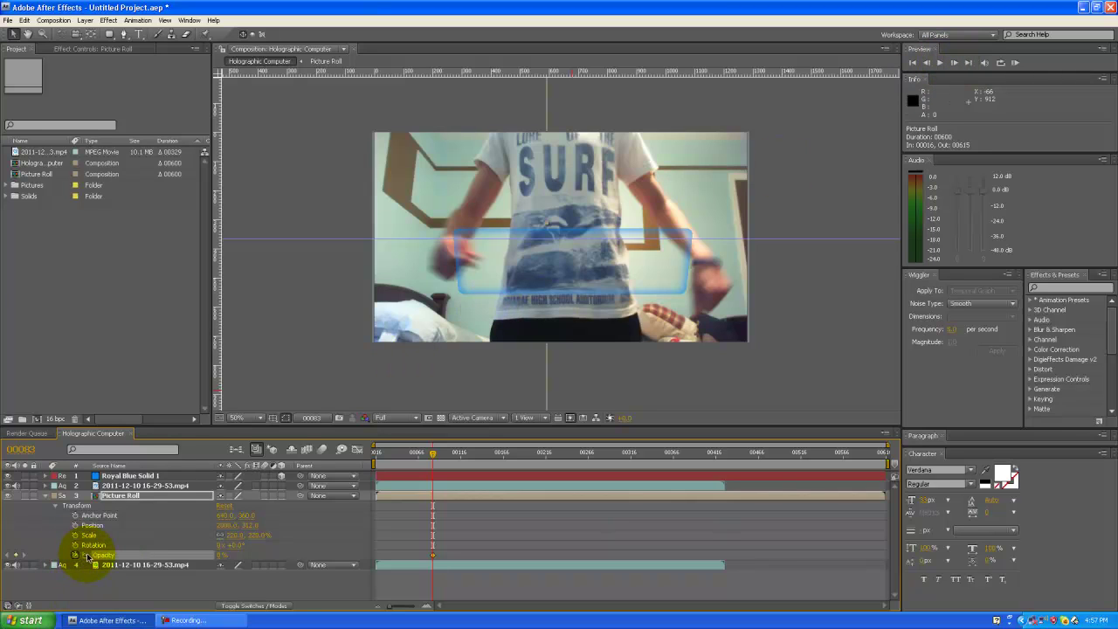
pyautogui.hotkey('ctrl', 'z')
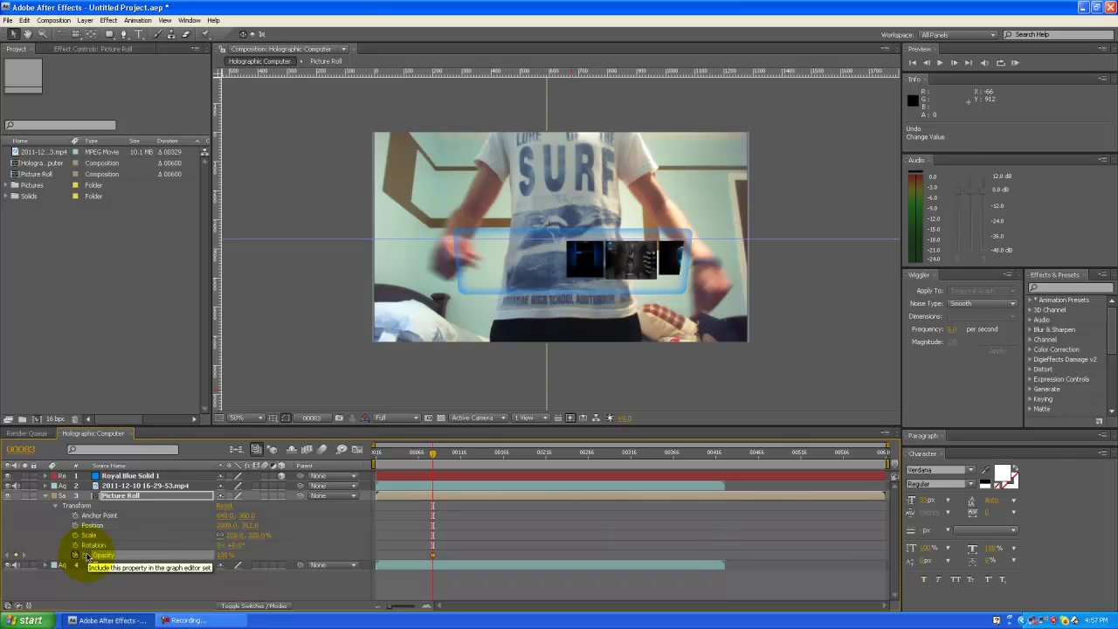
# Add an opacity keyframe for Picture Roll at 0% on frame 83.
pyautogui.click(76, 555)
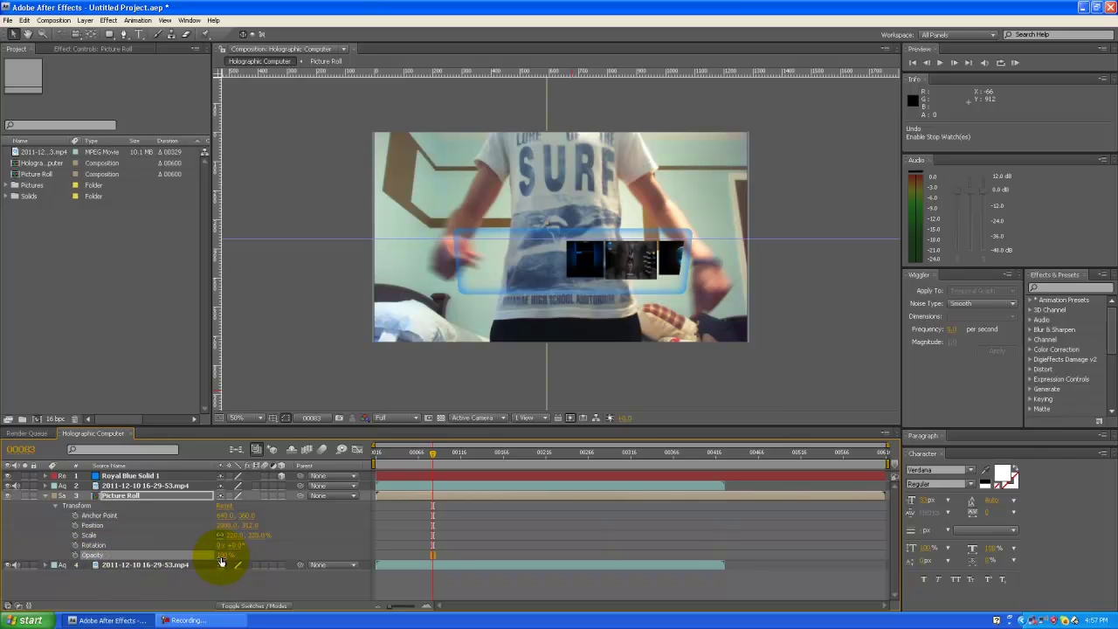
pyautogui.moveTo(221, 557); pyautogui.dragTo(212, 557)
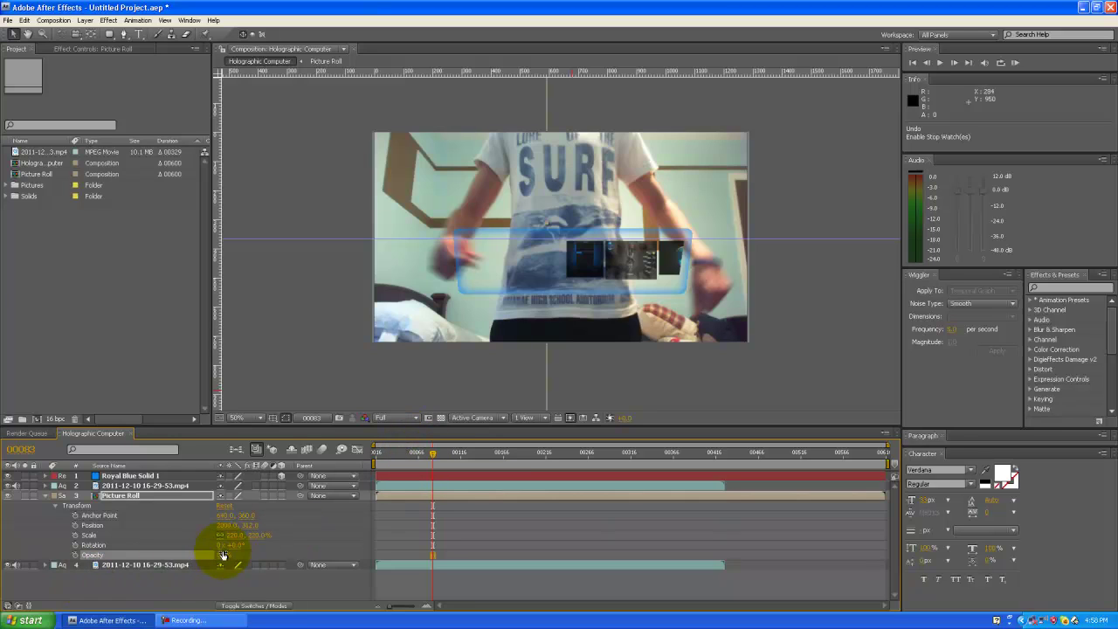
pyautogui.click(75, 555)
pyautogui.moveTo(187, 558); pyautogui.dragTo(27, 563)
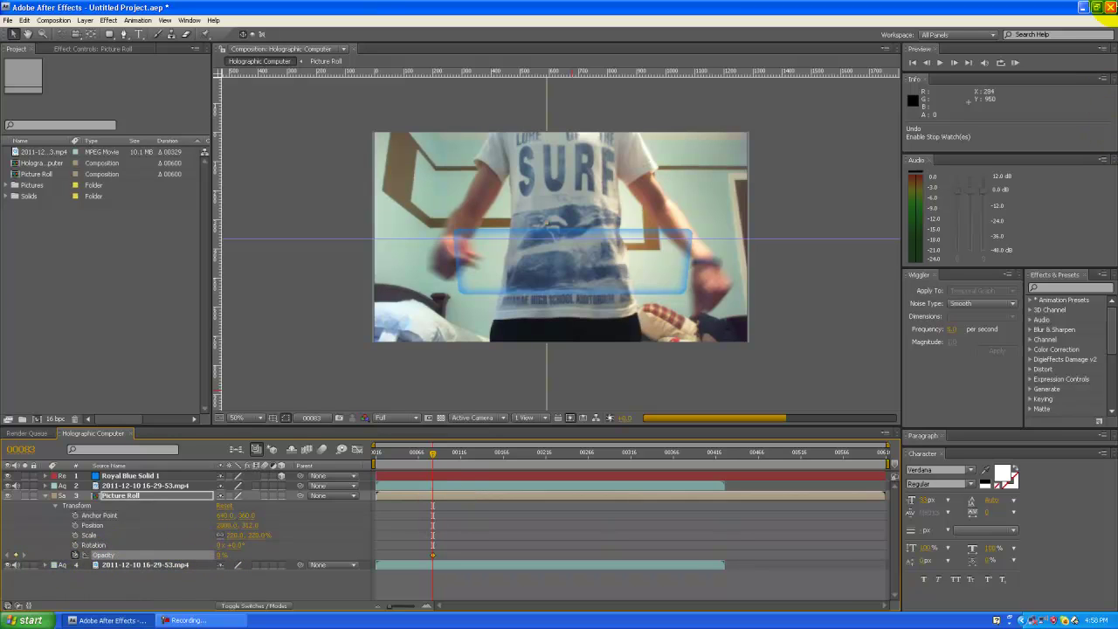
# At frame 85, set Picture Roll's opacity to 80%.
pyautogui.click(954, 63)
pyautogui.click(953, 62)
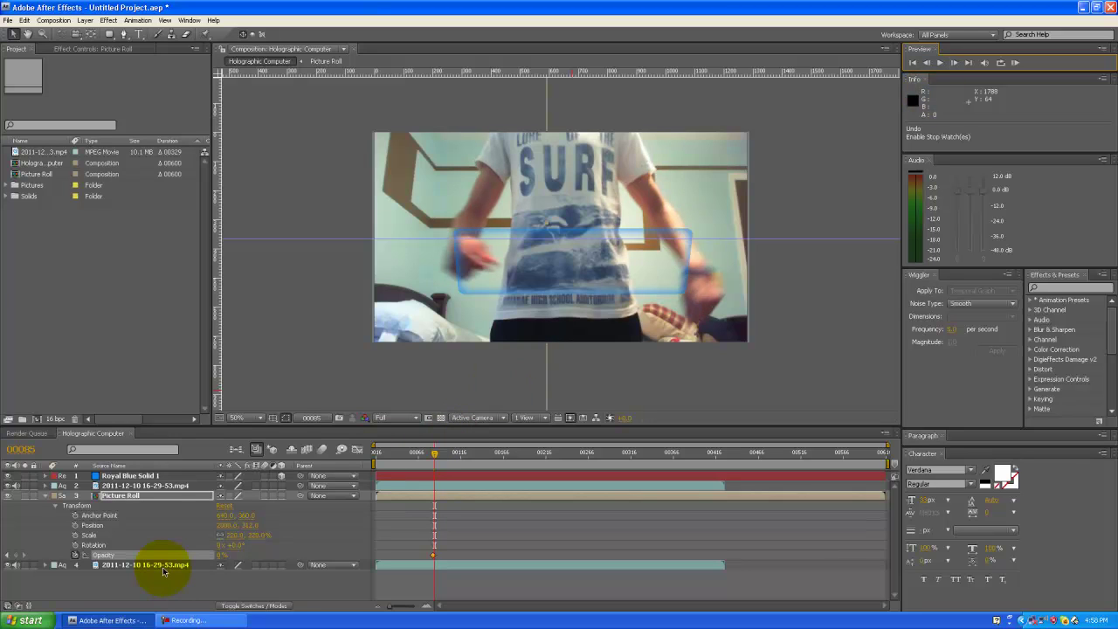
pyautogui.click(222, 554)
pyautogui.write('80')
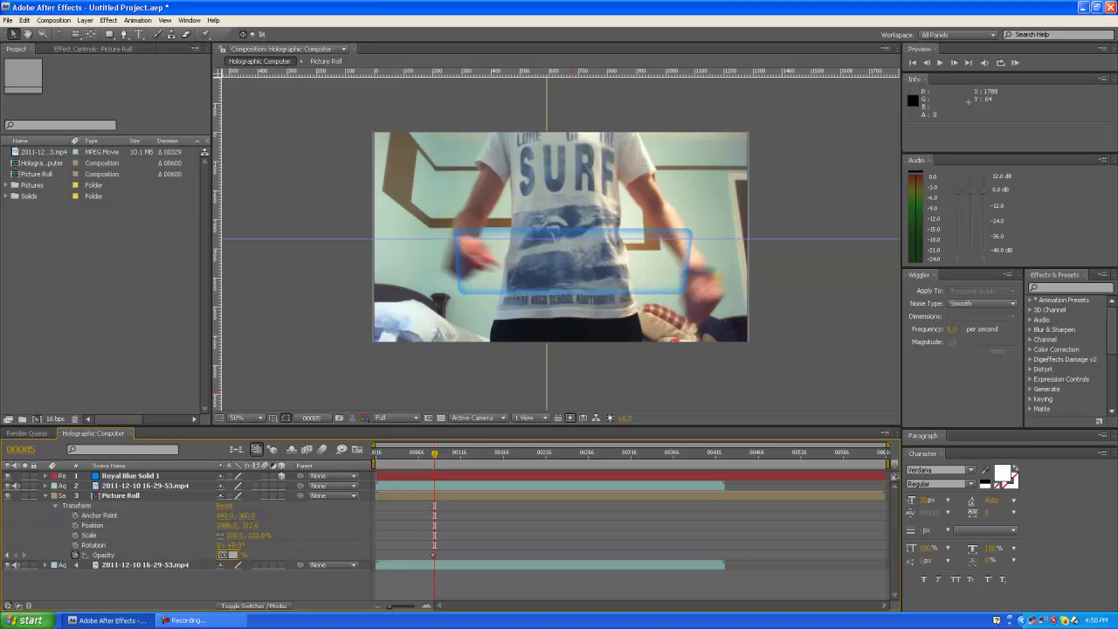
pyautogui.press('Return')
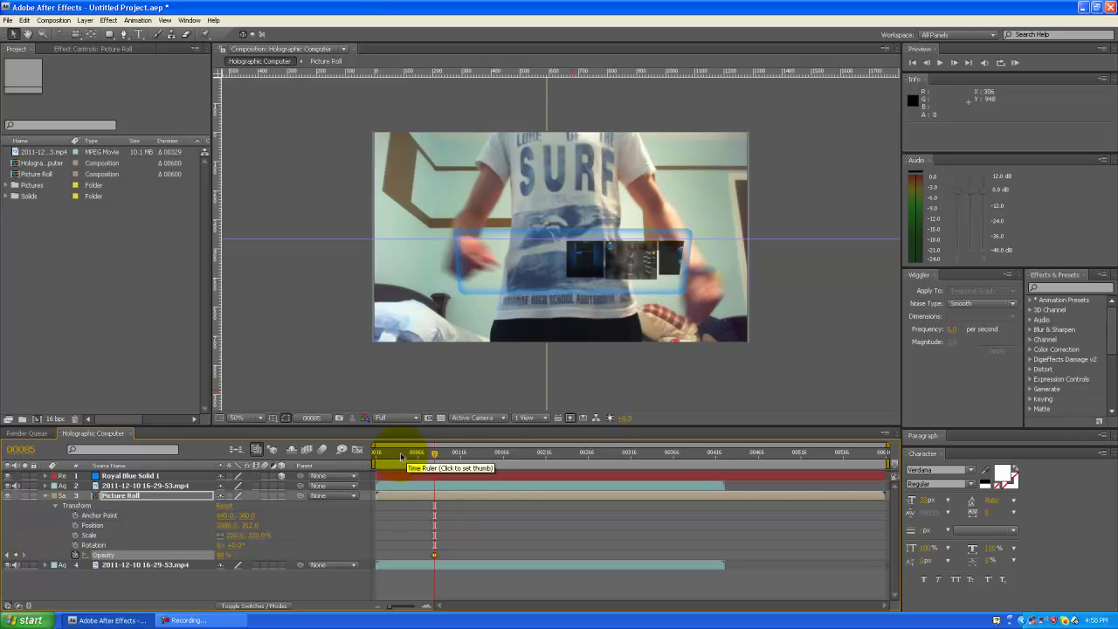
pyautogui.click(402, 454)
pyautogui.click(231, 620)
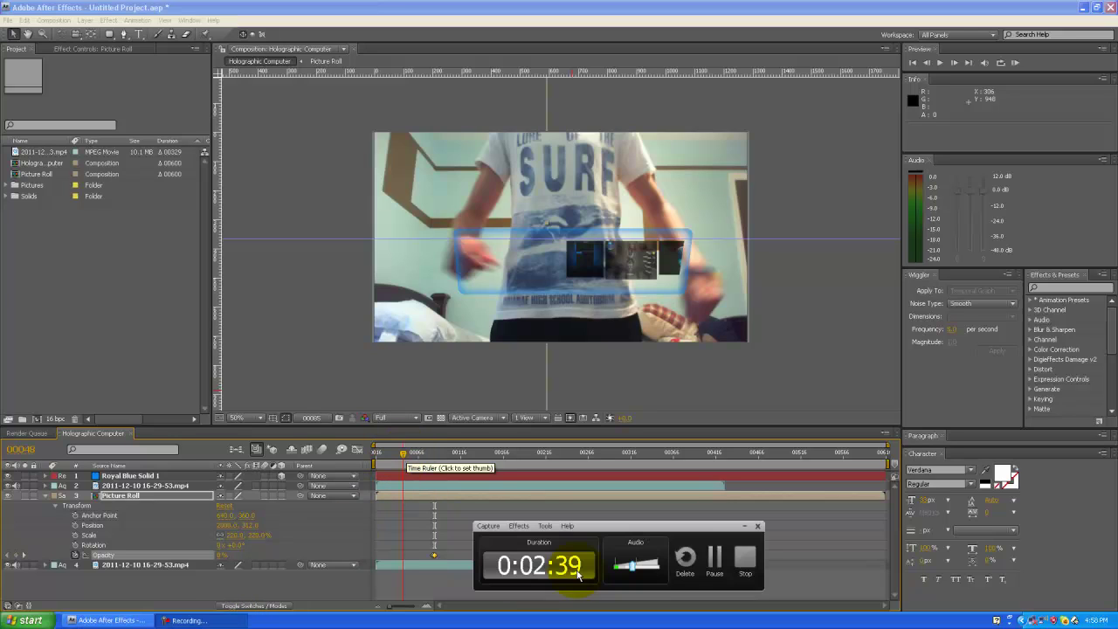
pyautogui.click(718, 558)
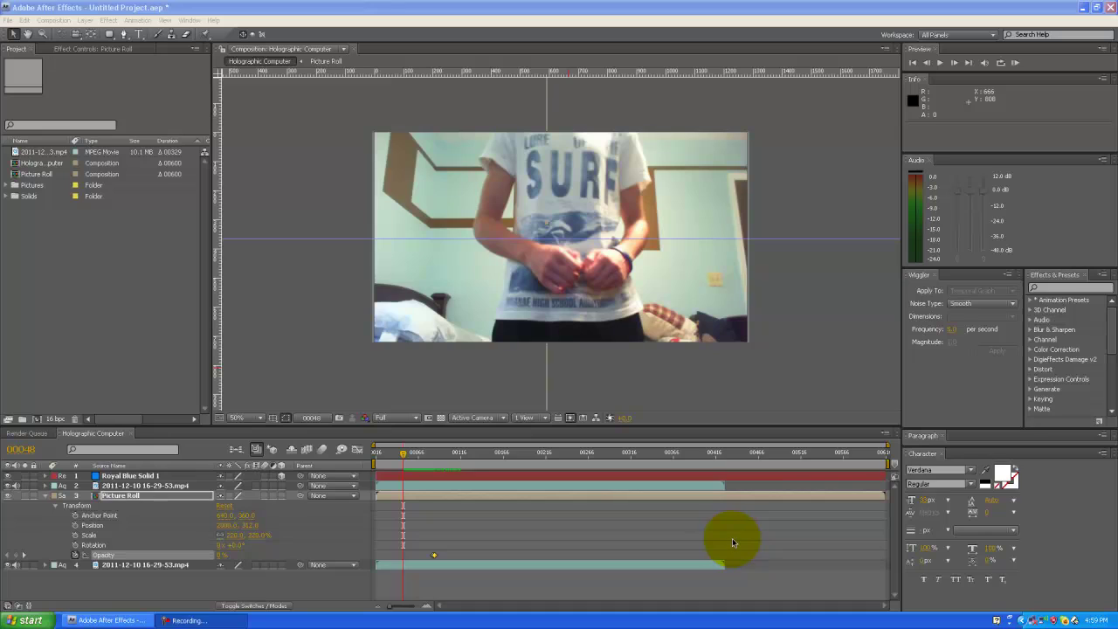
pyautogui.click(1012, 61)
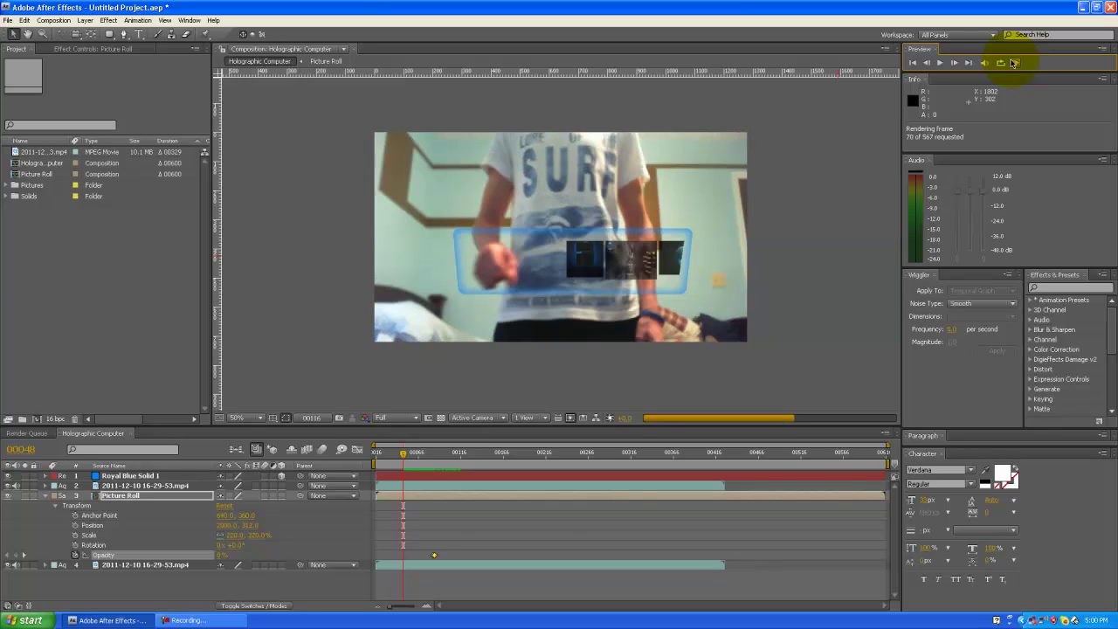
pyautogui.click(1013, 63)
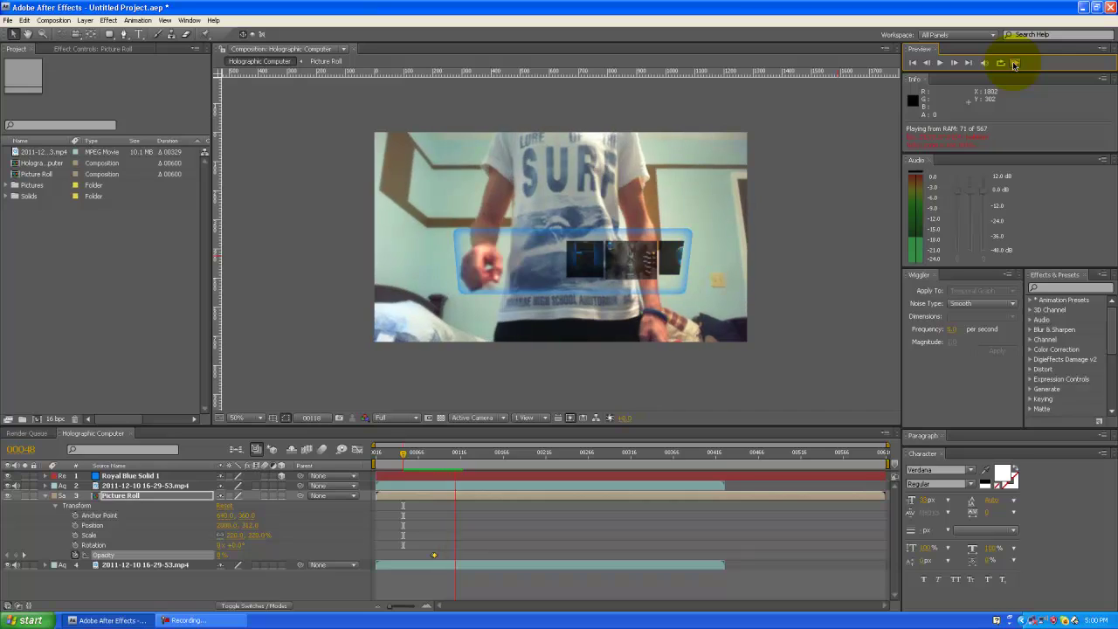
pyautogui.click(1013, 63)
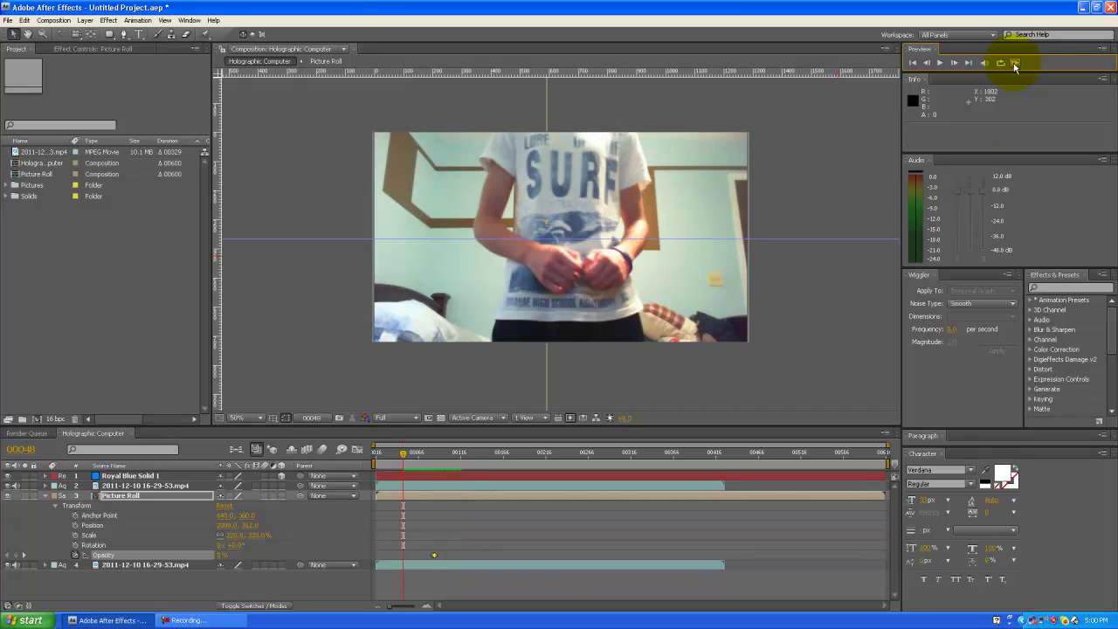
# Move the Royal Blue Solid 1 Scale keyframe from frame 81 to frame 77.
pyautogui.click(45, 476)
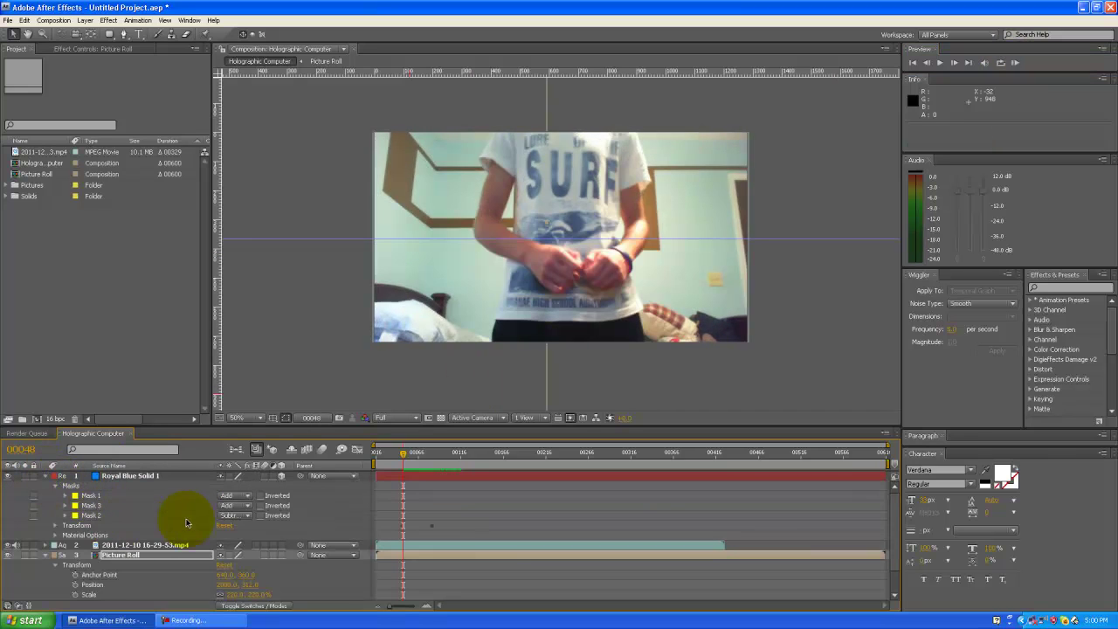
pyautogui.click(56, 525)
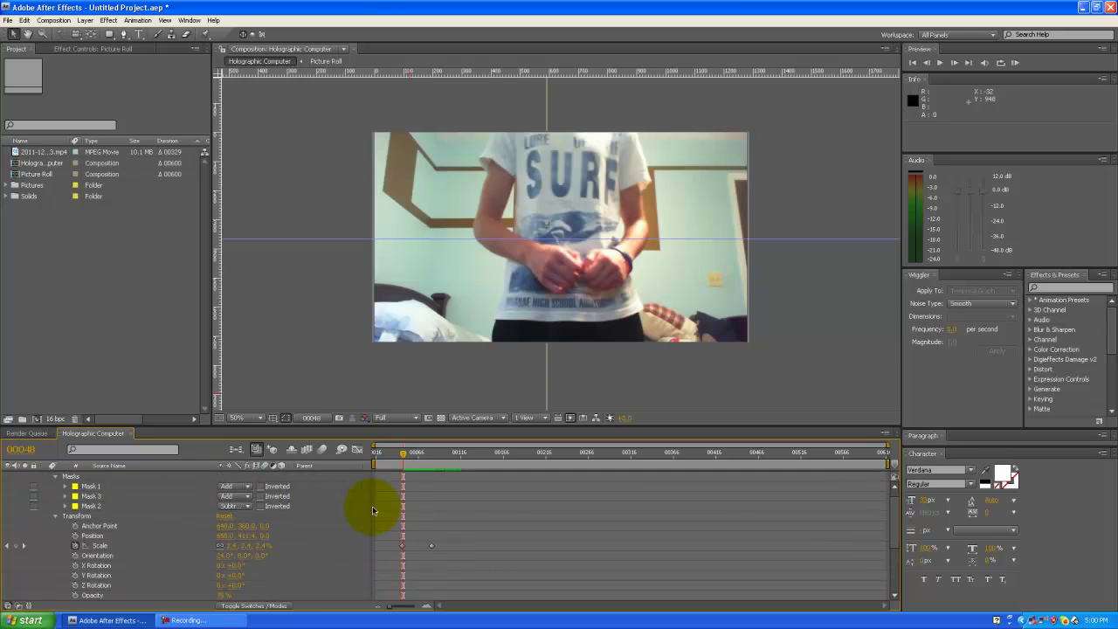
pyautogui.click(431, 545)
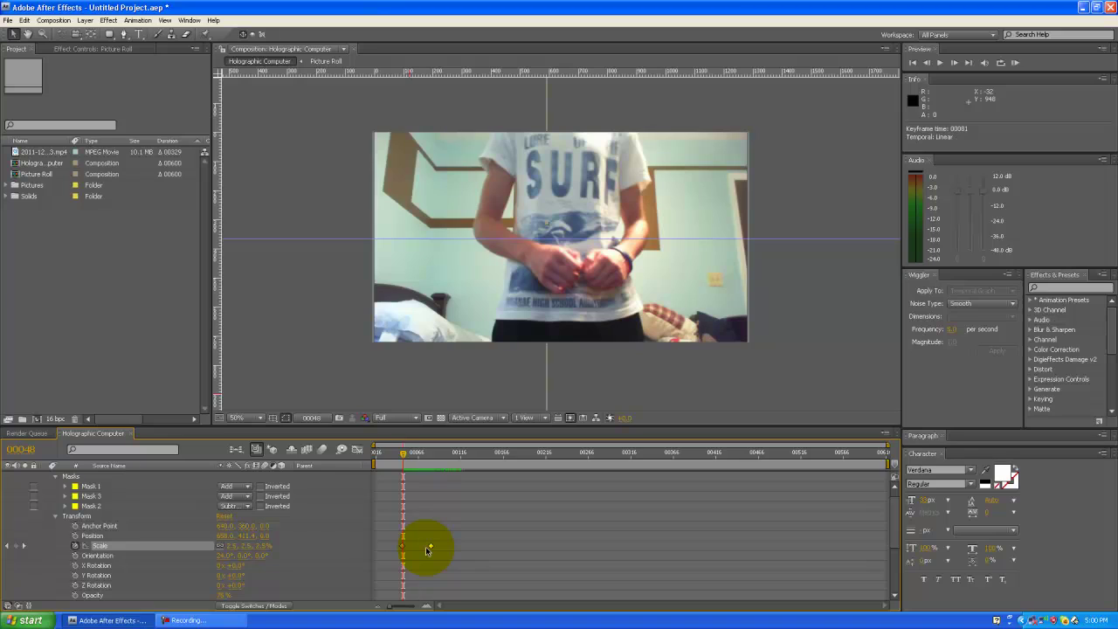
pyautogui.moveTo(427, 550); pyautogui.dragTo(429, 552)
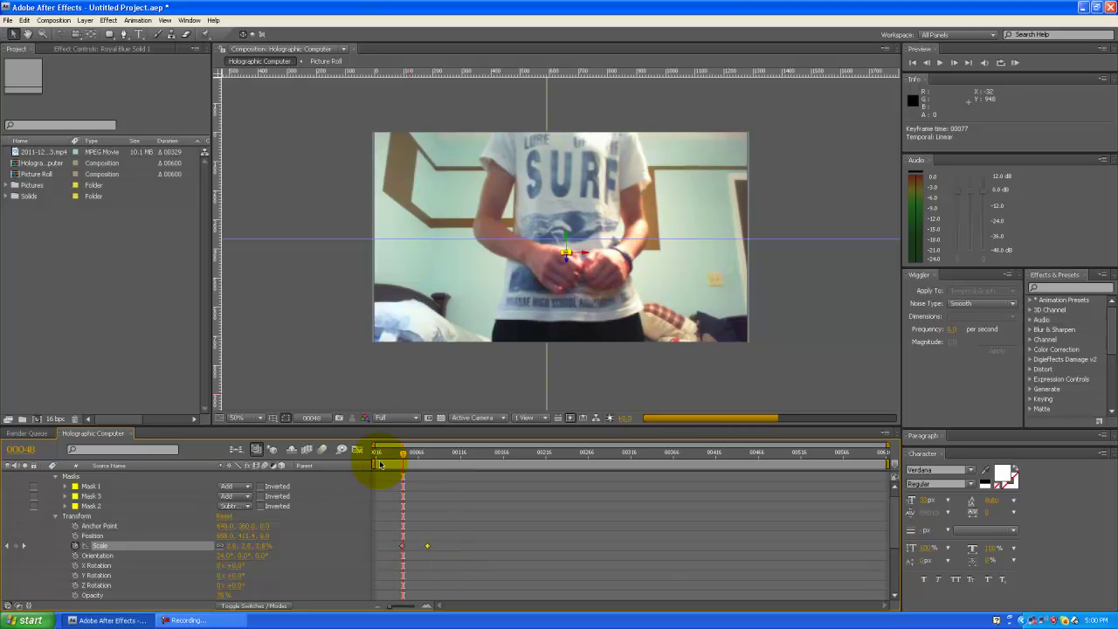
# Collapse the Royal Blue Solid 1 and Picture Roll property groups.
pyautogui.click(392, 510)
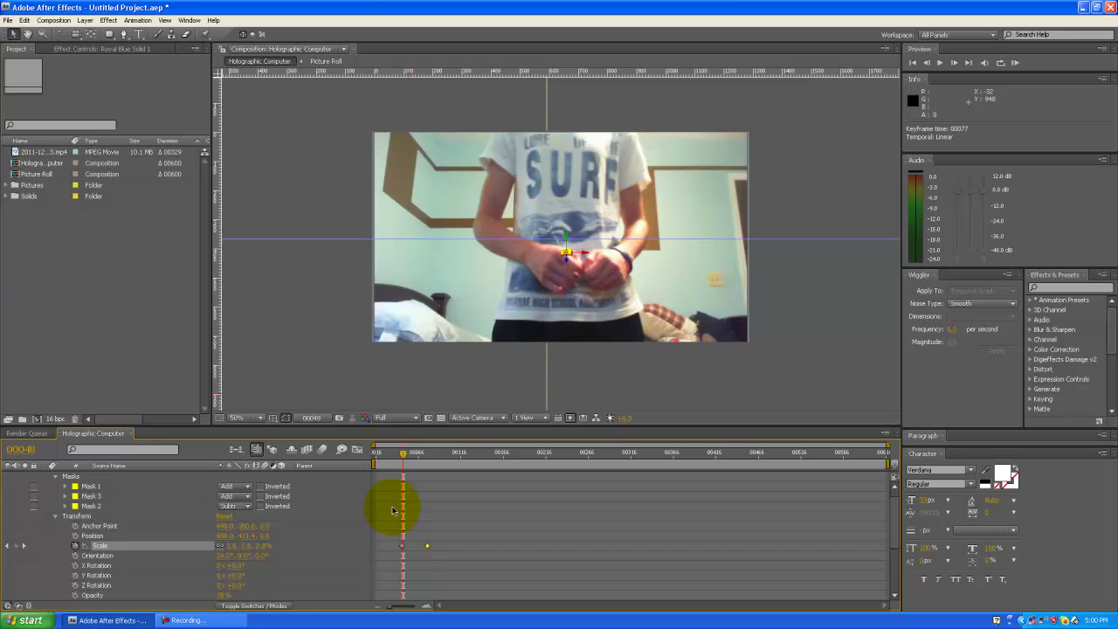
pyautogui.click(57, 477)
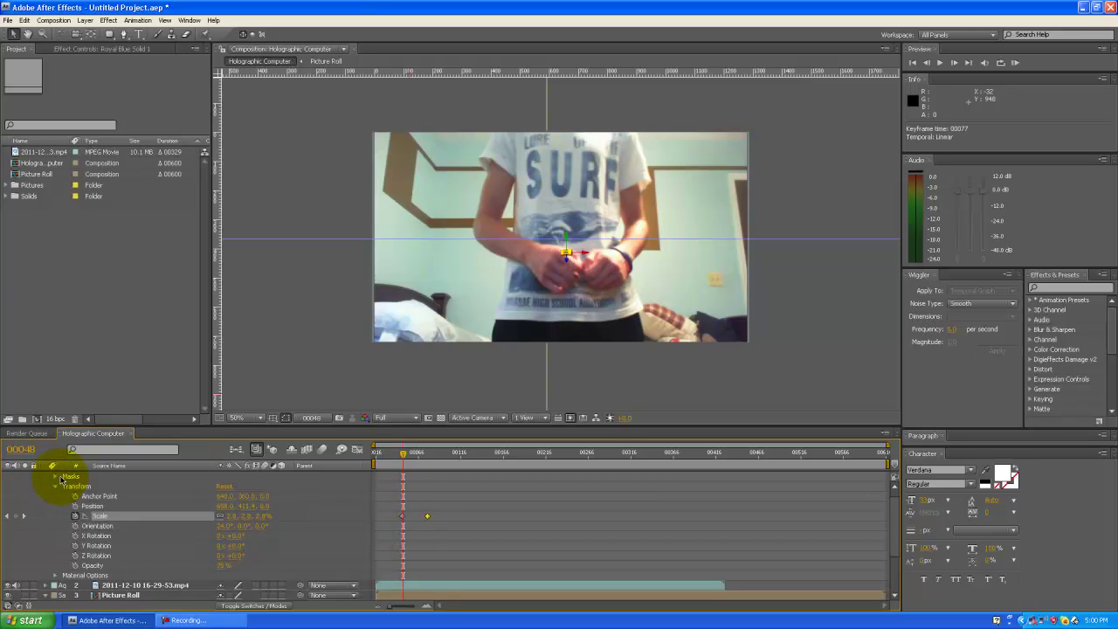
pyautogui.click(46, 475)
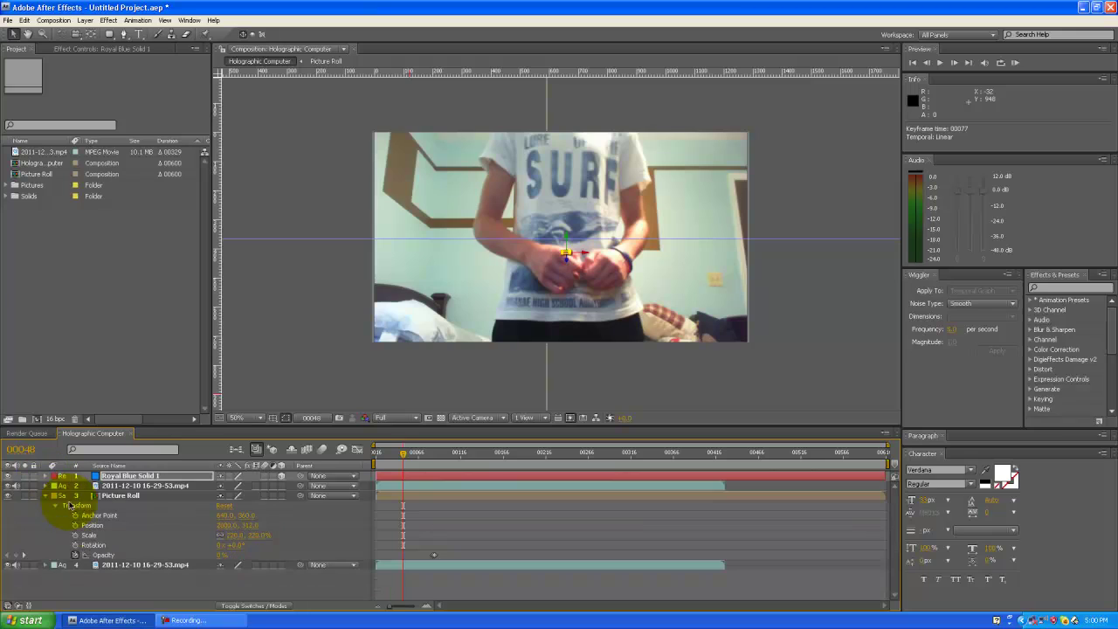
pyautogui.click(45, 495)
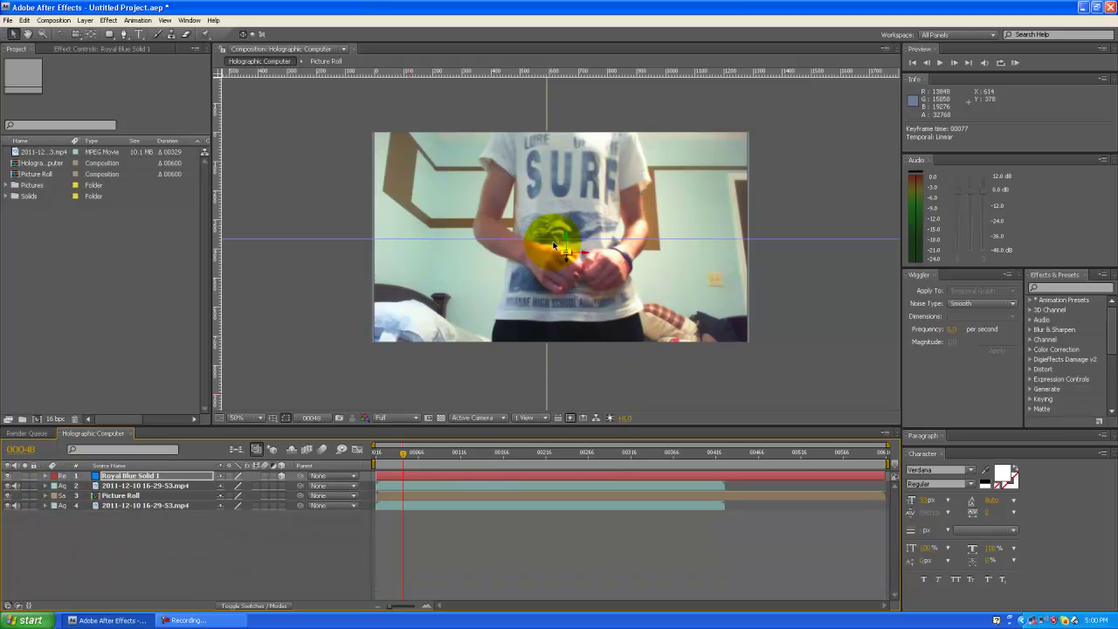
# Scrub the time ruler through frames 80–103 and settle on 00097.
pyautogui.moveTo(404, 453); pyautogui.dragTo(430, 455)
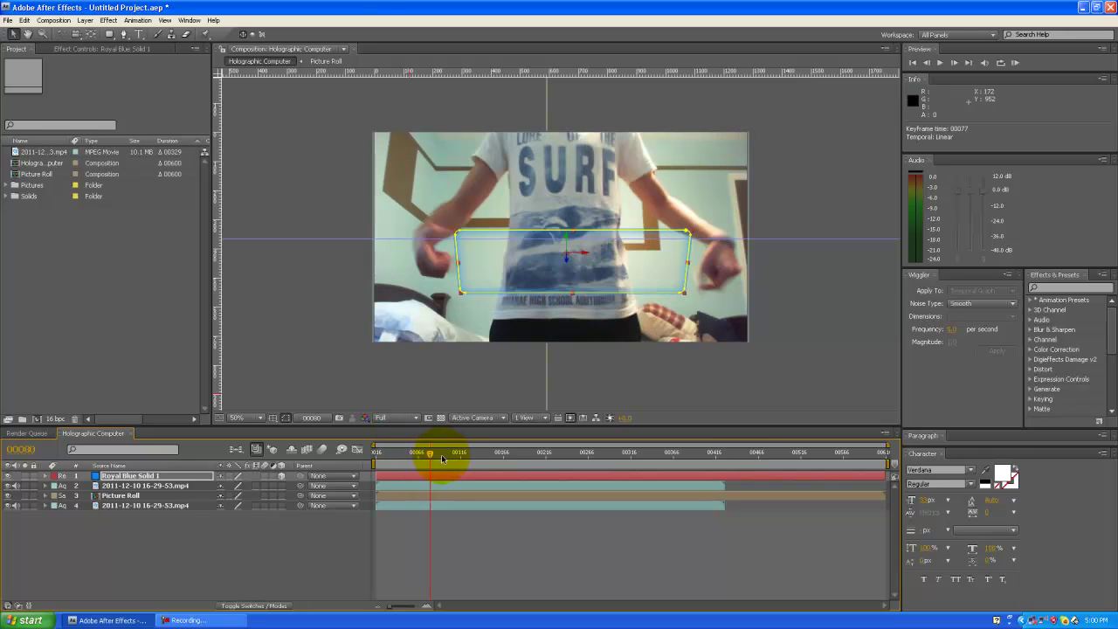
pyautogui.click(439, 454)
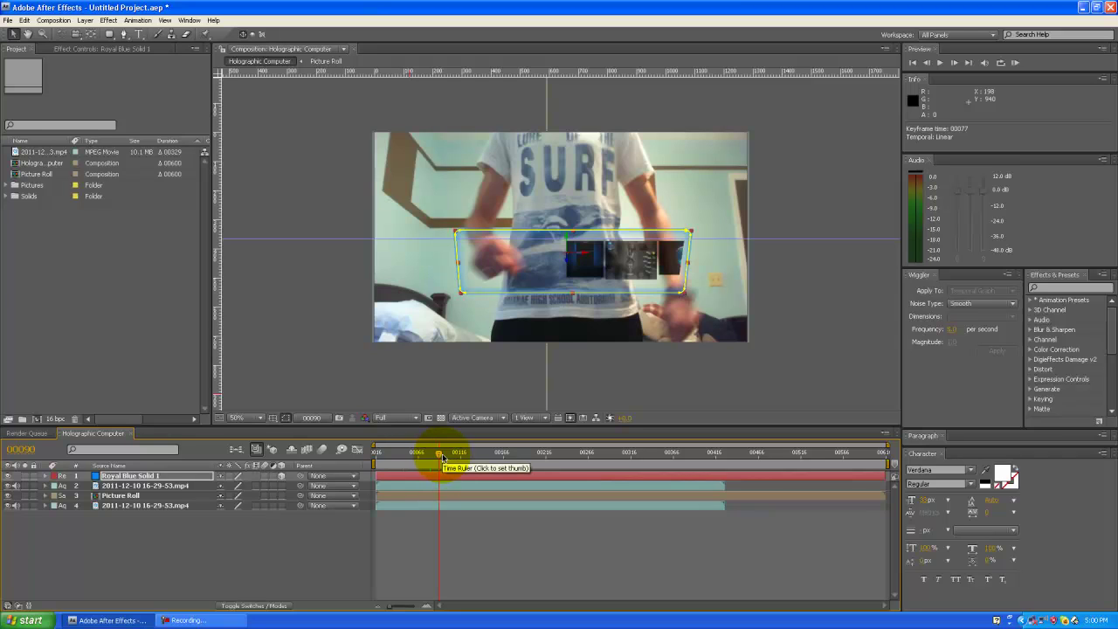
pyautogui.click(443, 454)
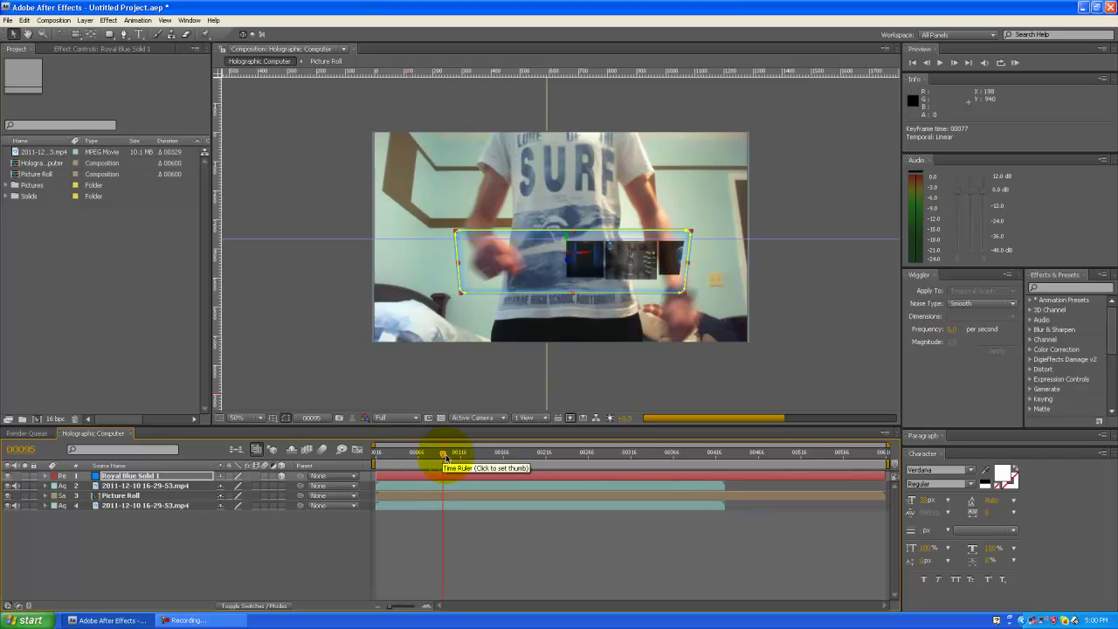
pyautogui.moveTo(446, 457); pyautogui.dragTo(450, 457)
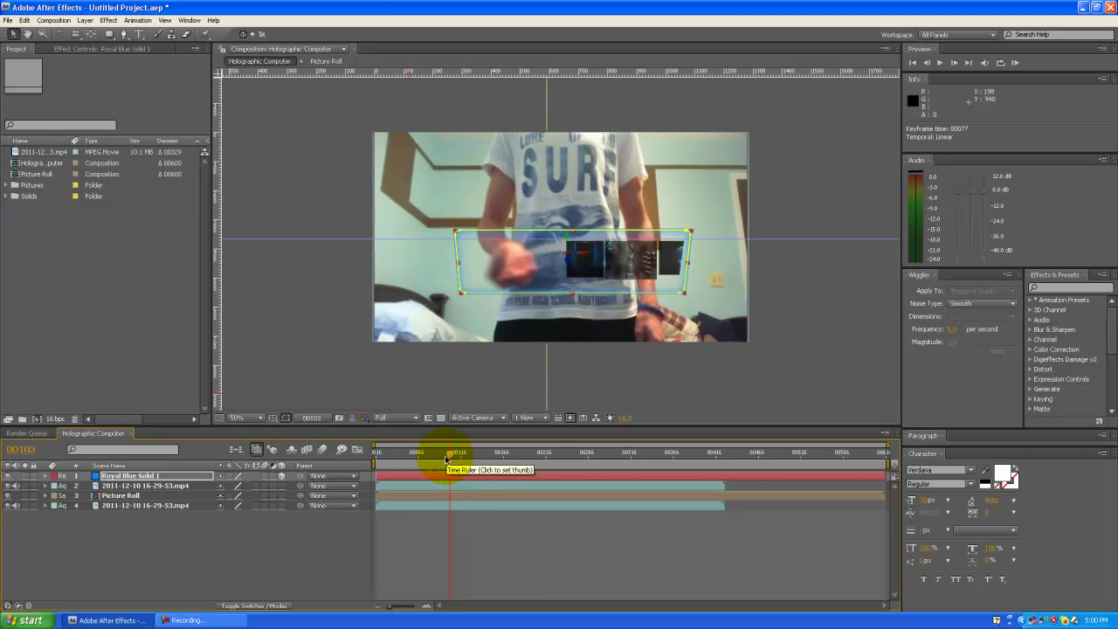
pyautogui.moveTo(450, 459); pyautogui.dragTo(445, 457)
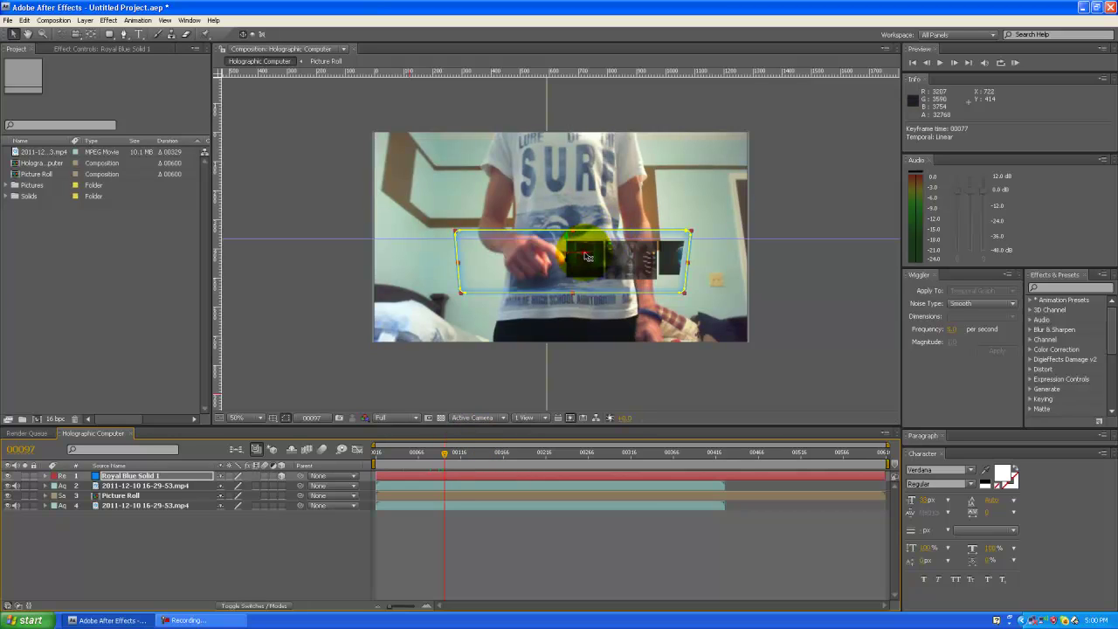
# Nudge the blue glow solid and the Picture Roll layer slightly left.
pyautogui.moveTo(586, 258); pyautogui.dragTo(575, 257)
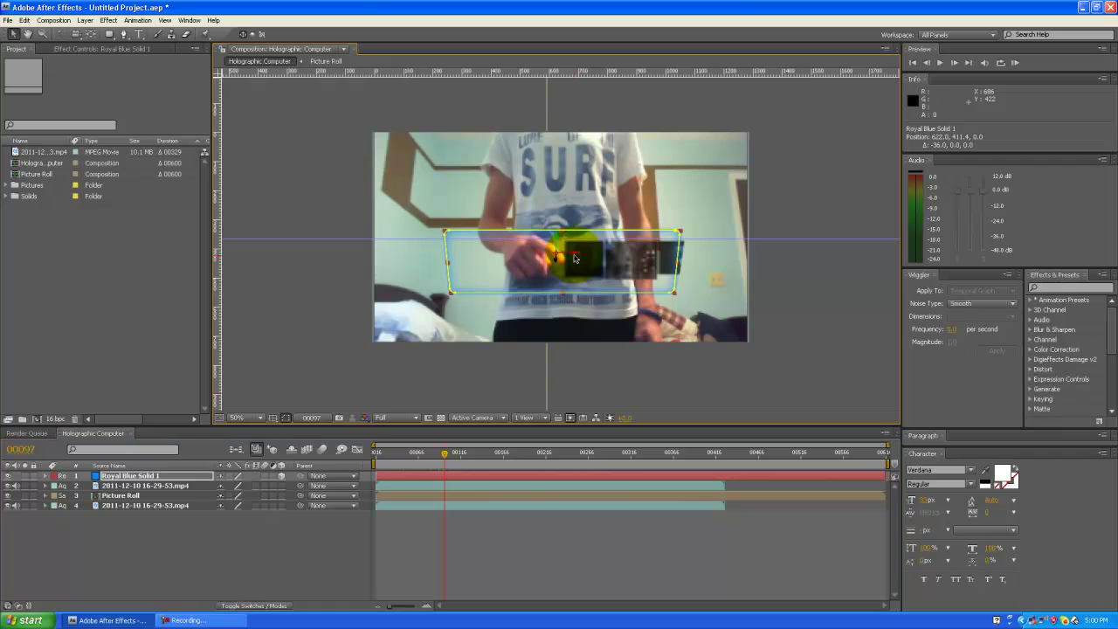
pyautogui.click(120, 495)
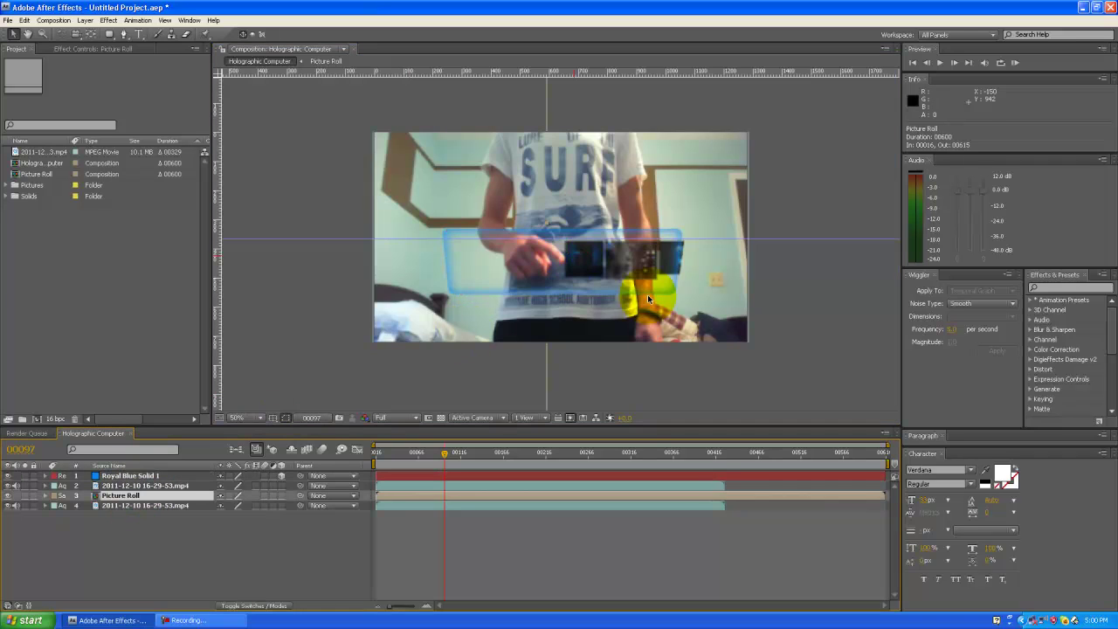
pyautogui.moveTo(647, 259); pyautogui.dragTo(628, 262)
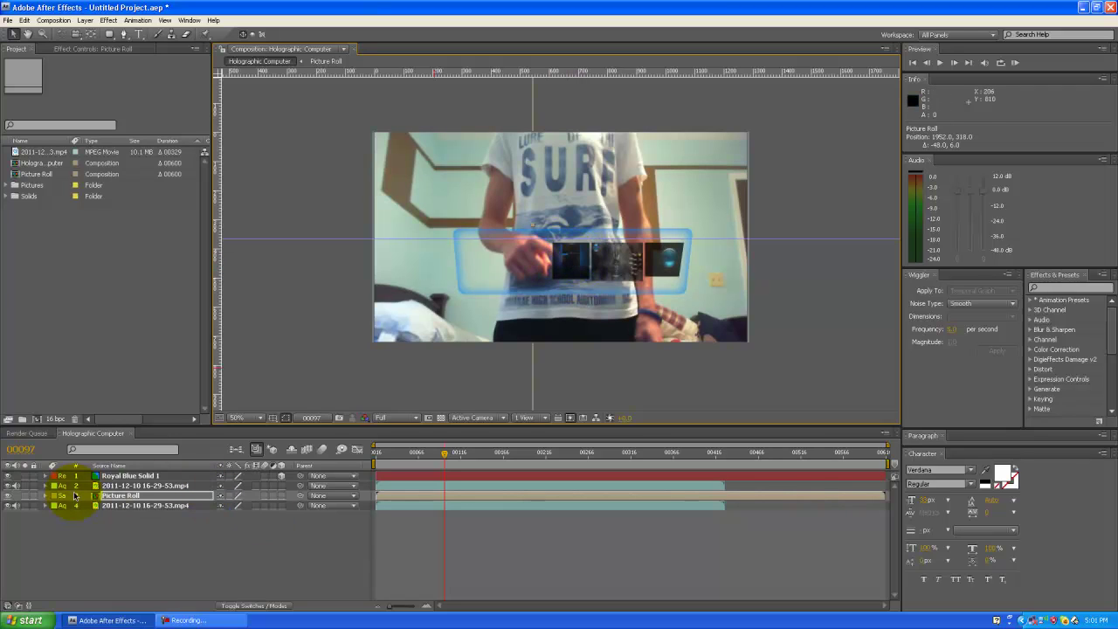
pyautogui.click(119, 497)
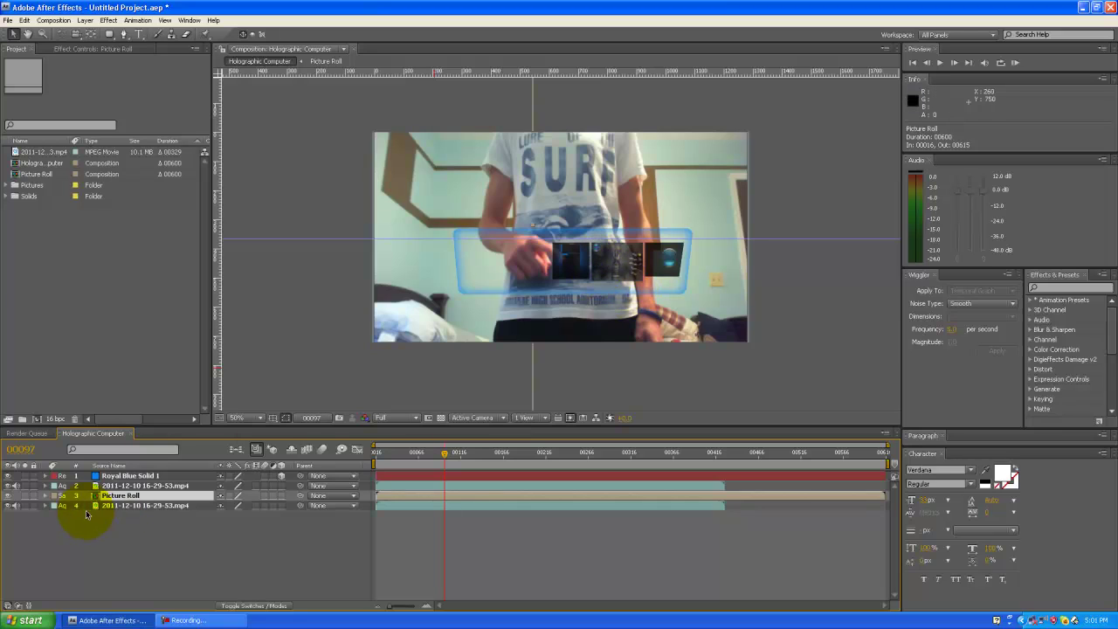
# Show Picture Roll's Position and slide the roll further left at frame 00106.
pyautogui.click(44, 495)
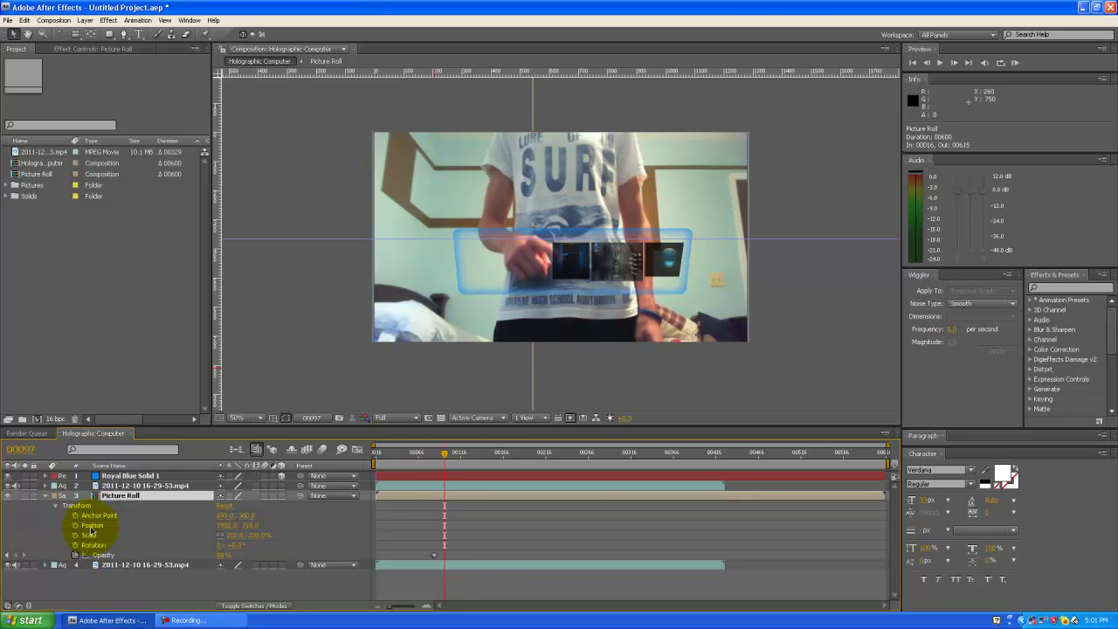
pyautogui.click(93, 526)
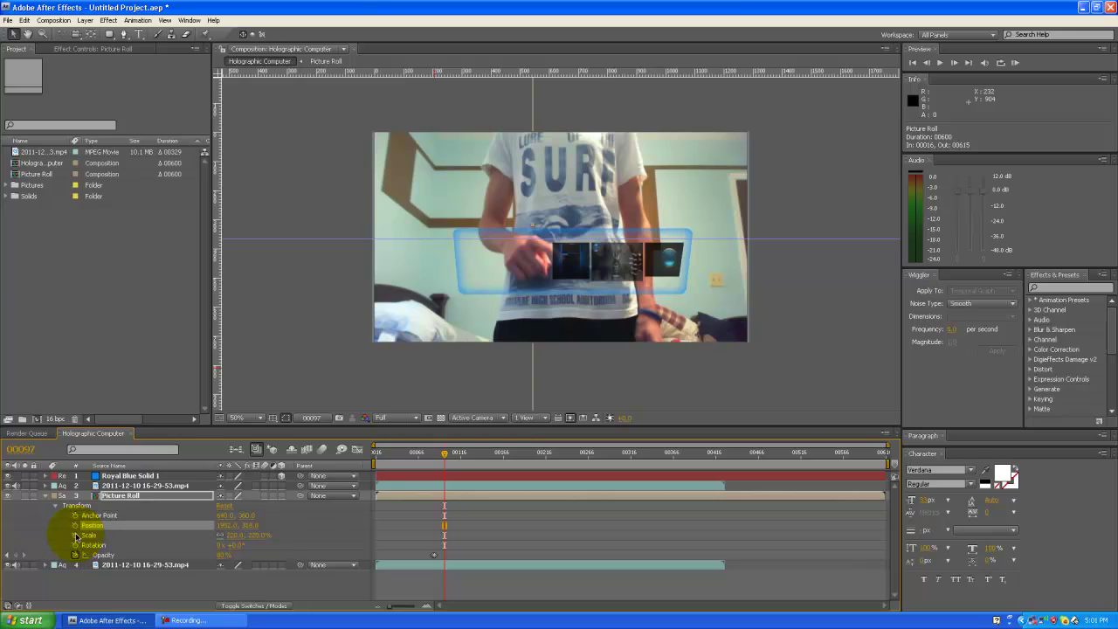
pyautogui.click(453, 456)
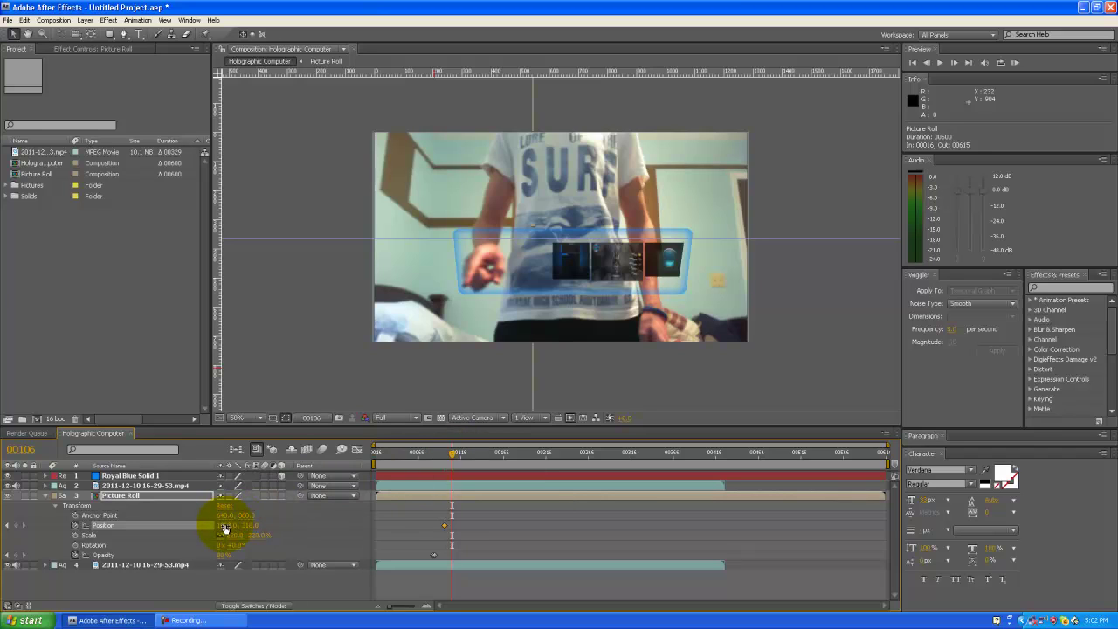
pyautogui.moveTo(227, 527); pyautogui.dragTo(100, 538)
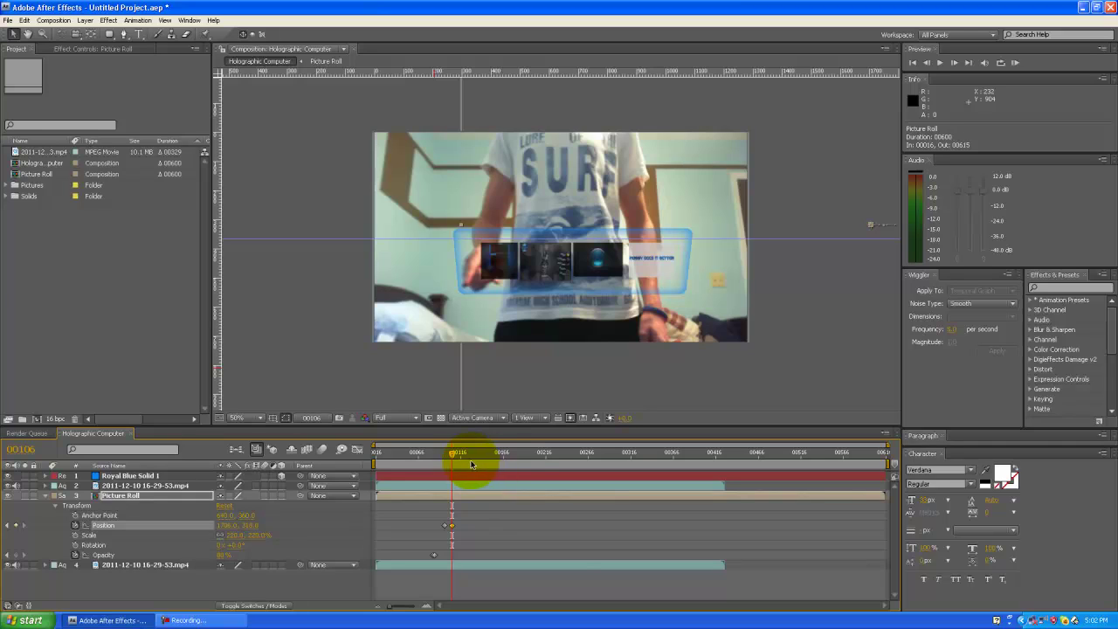
# Step the time through frames 113 to 140 and settle on 00135.
pyautogui.click(458, 454)
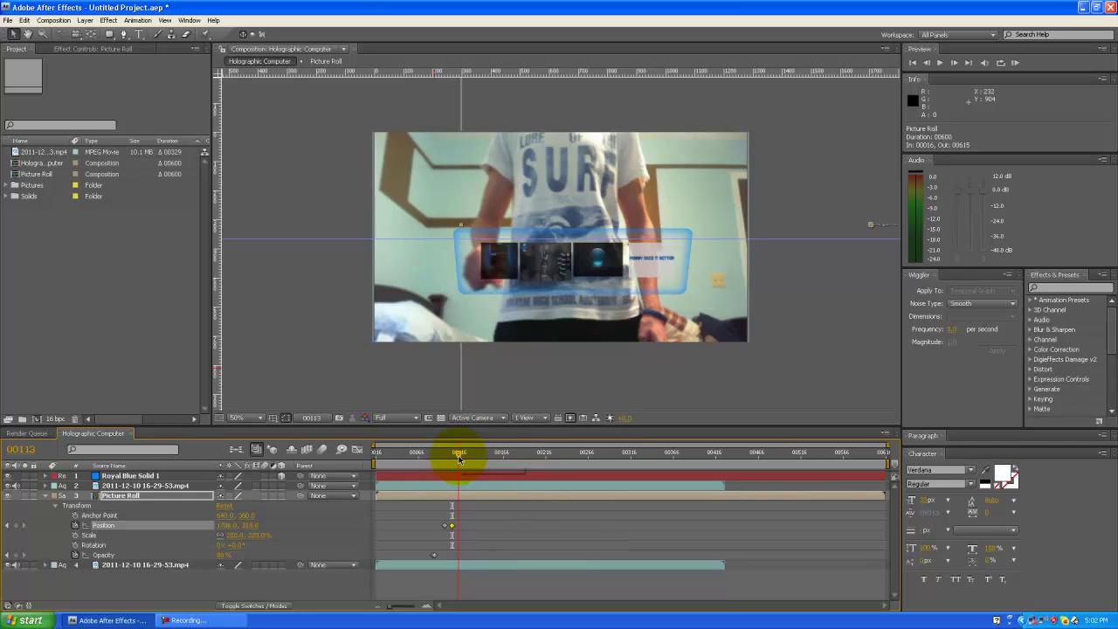
pyautogui.click(464, 456)
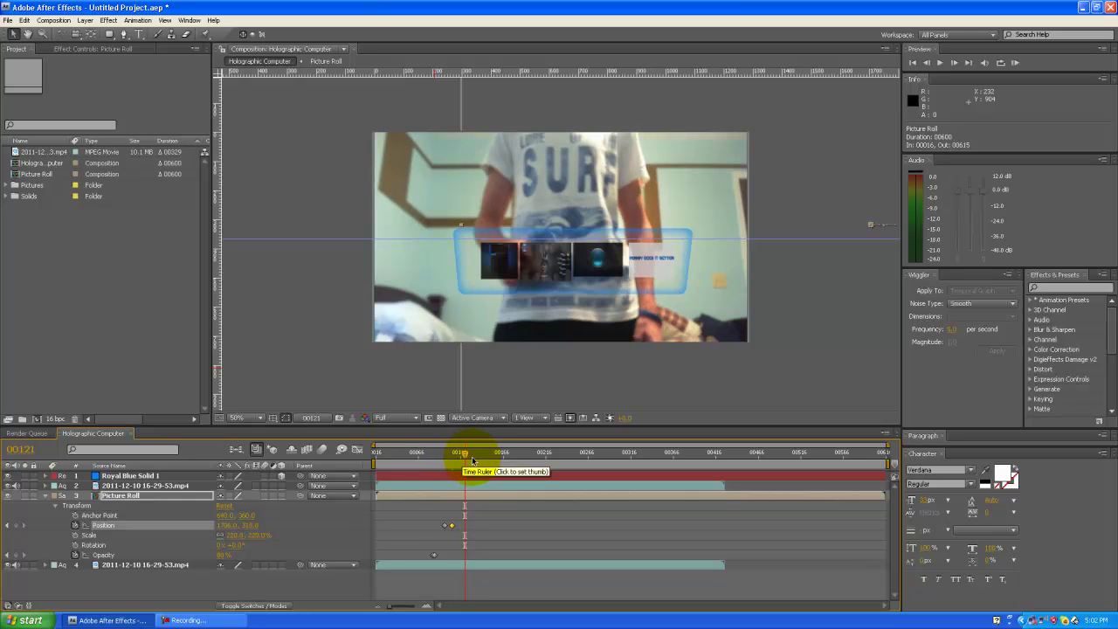
pyautogui.click(470, 456)
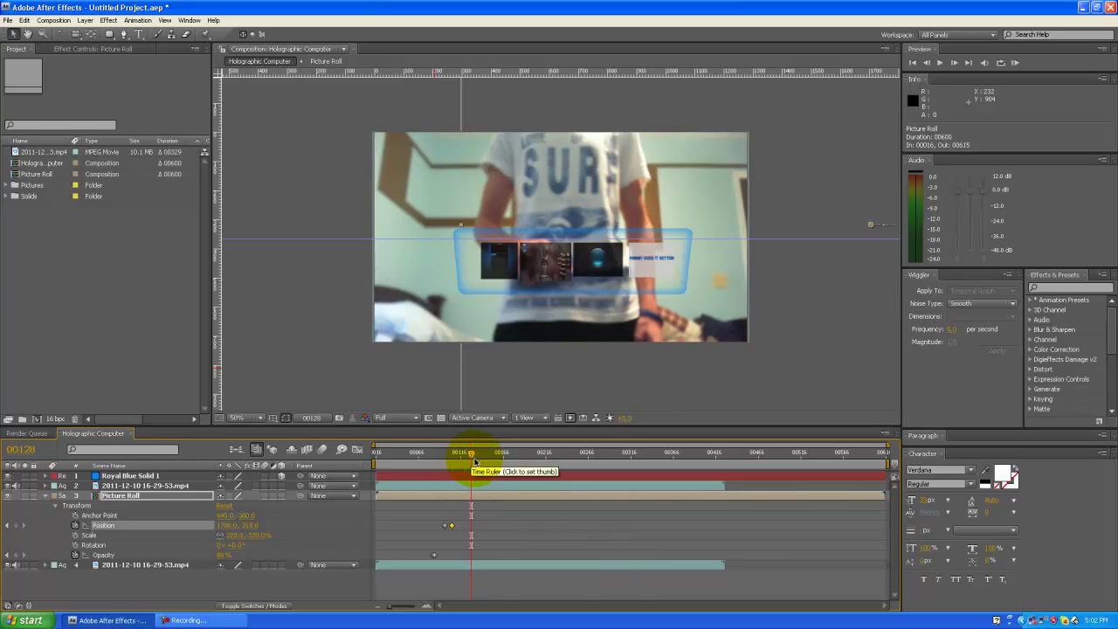
pyautogui.click(476, 456)
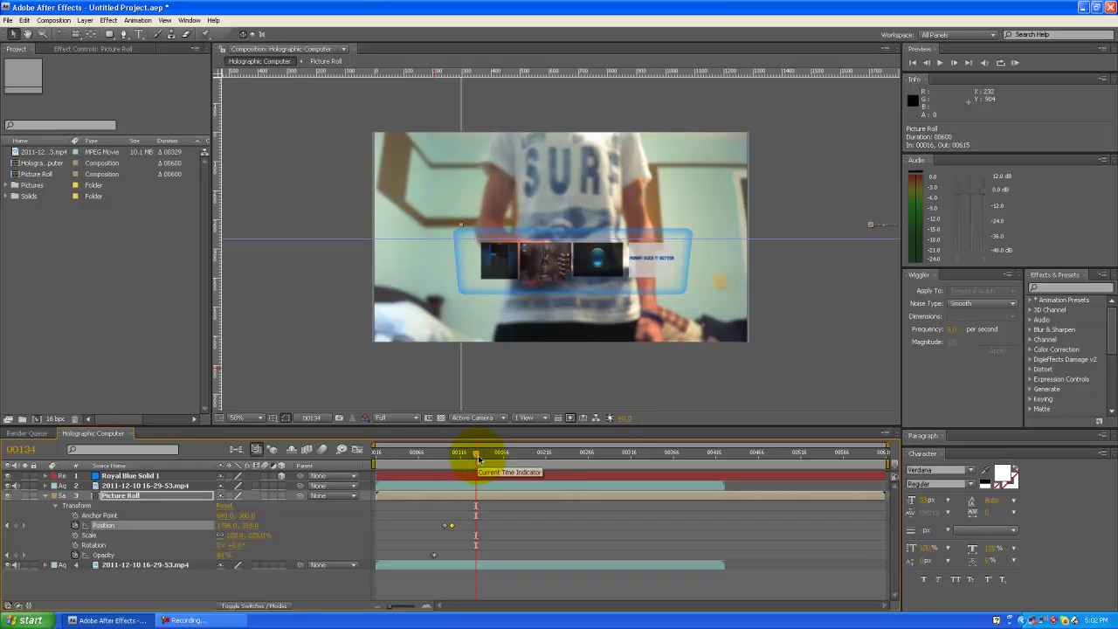
pyautogui.click(481, 454)
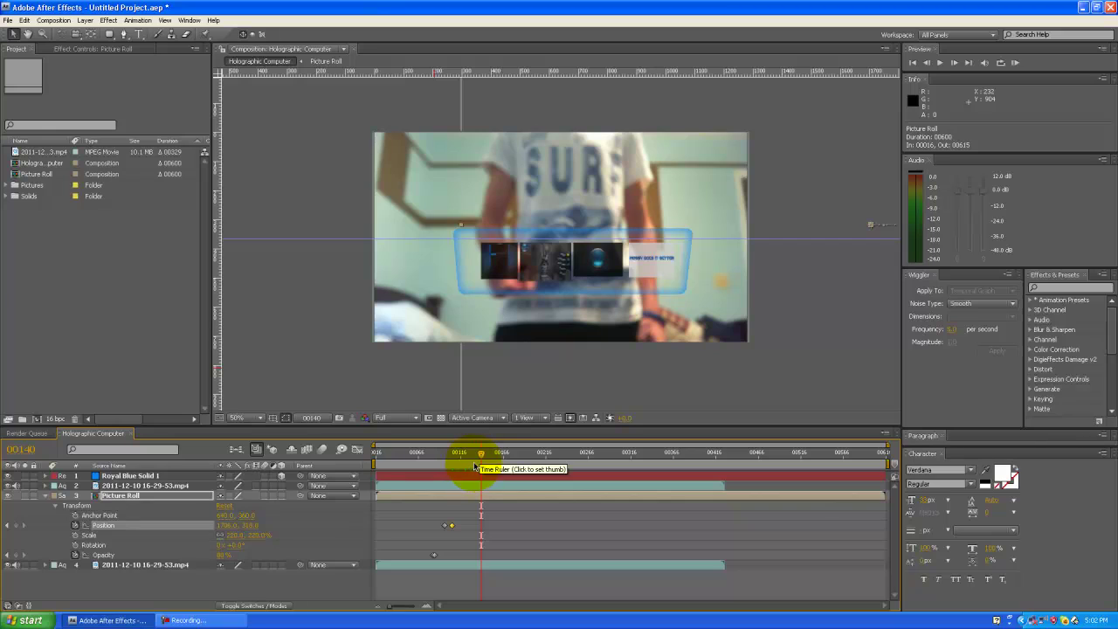
pyautogui.click(476, 453)
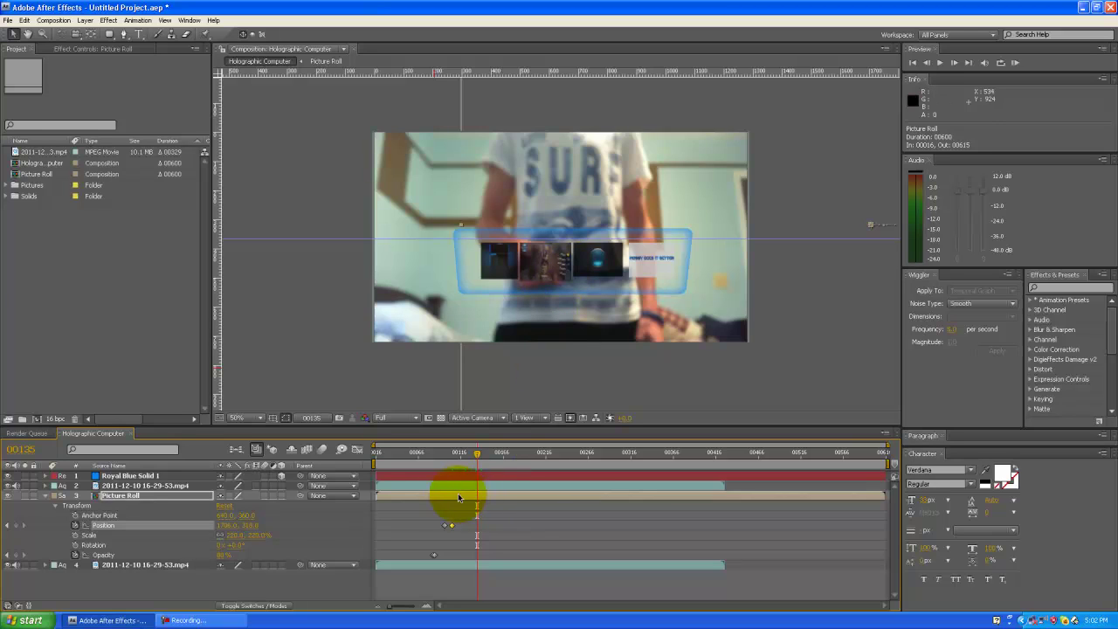
# Keyframe Position at 00135, then slide the picture roll left at 00143.
pyautogui.rightClick(117, 528)
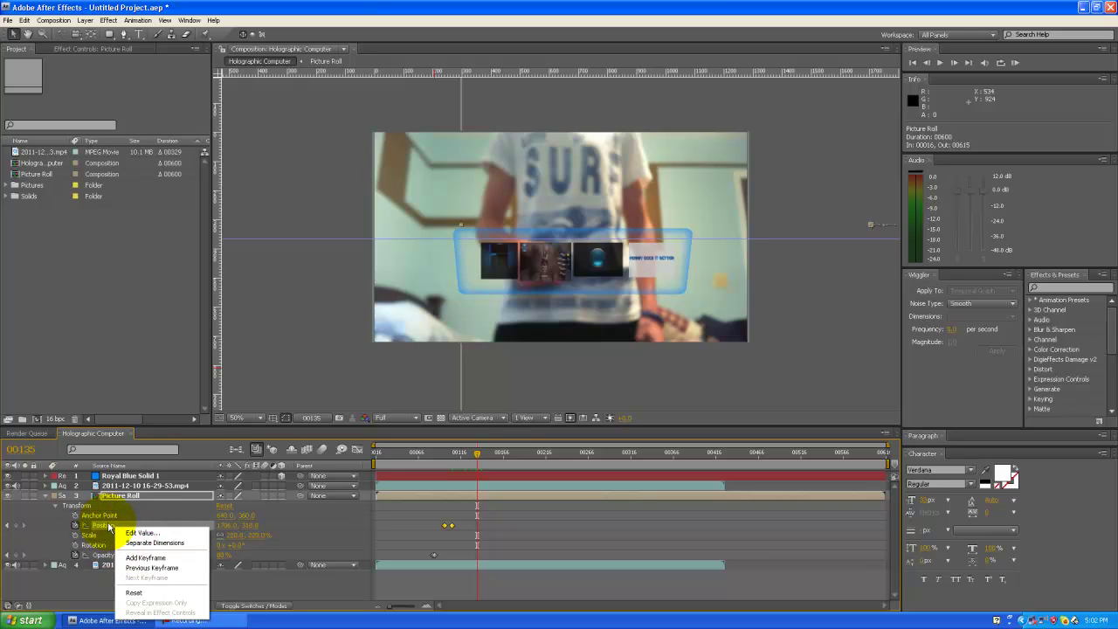
pyautogui.click(140, 558)
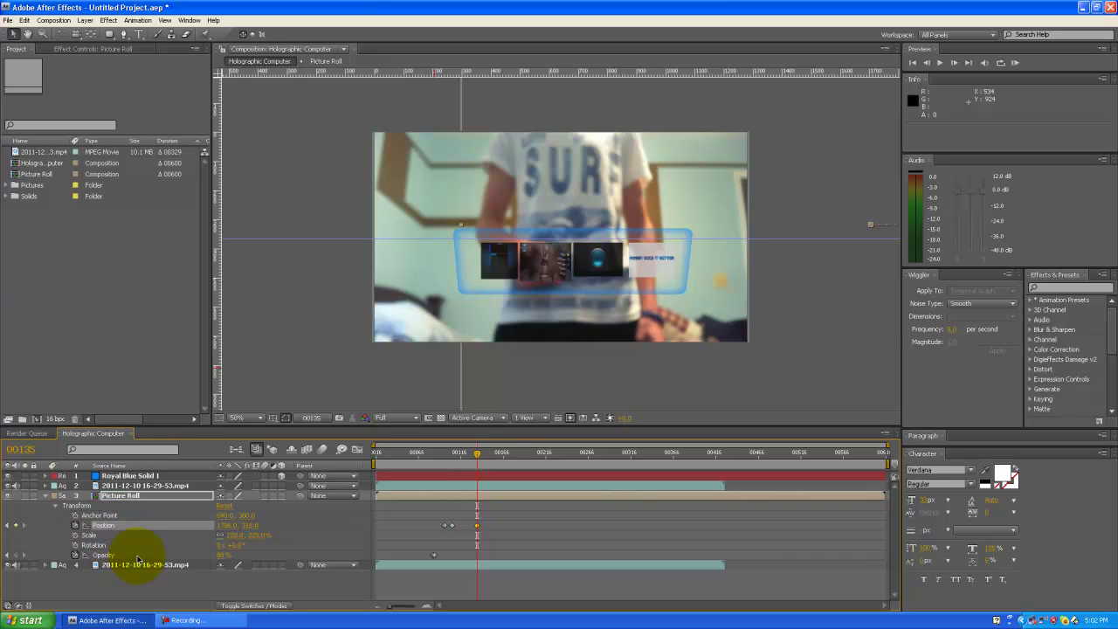
pyautogui.click(483, 456)
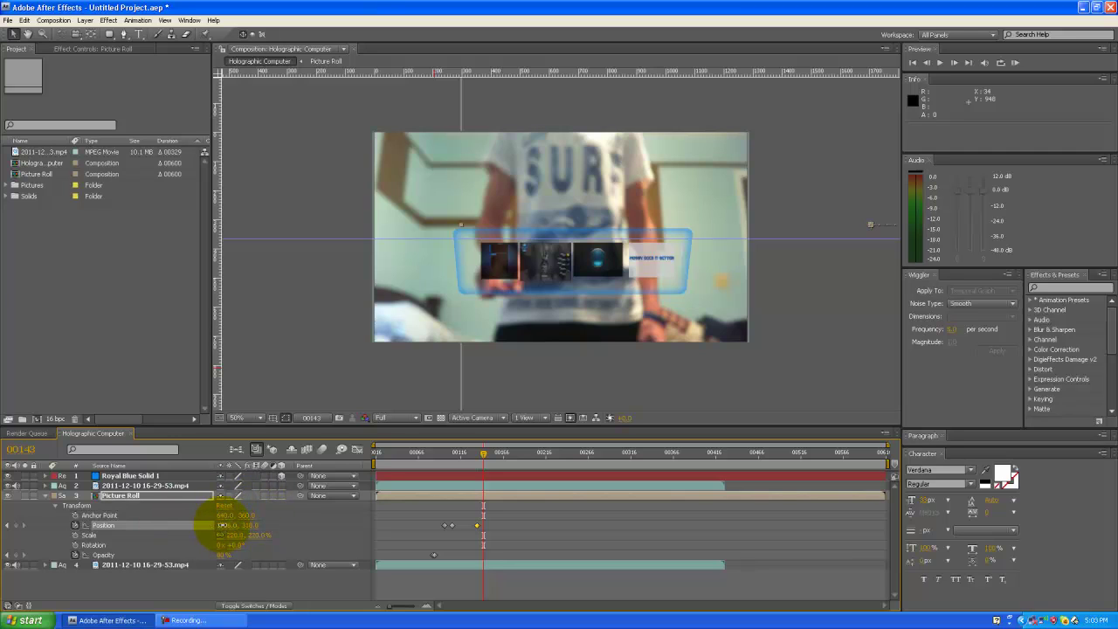
pyautogui.moveTo(209, 529); pyautogui.dragTo(29, 545)
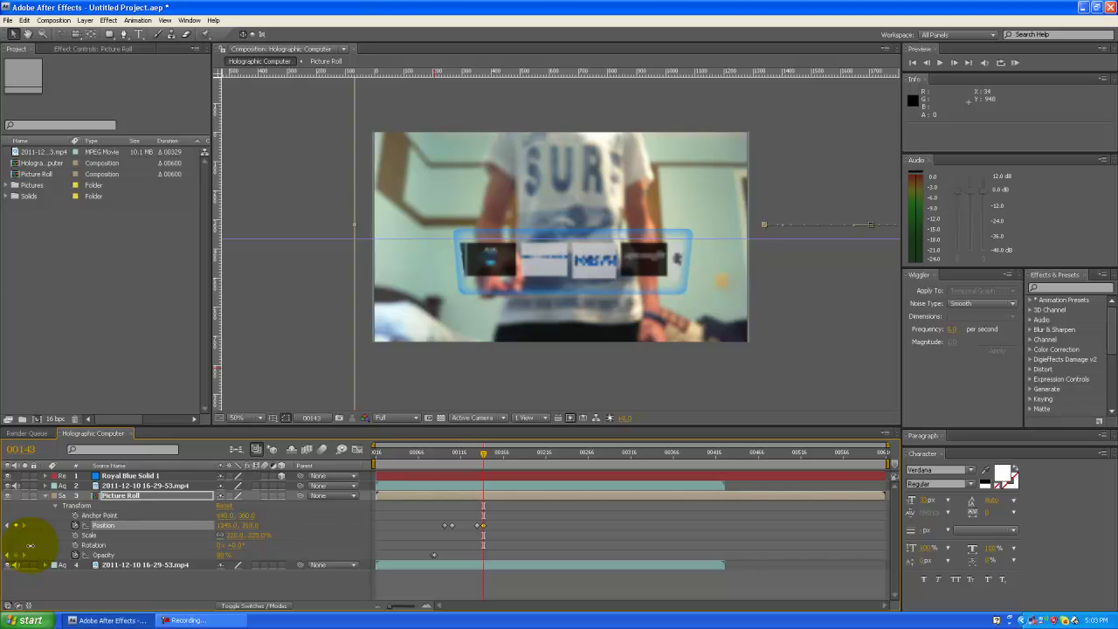
pyautogui.moveTo(30, 545); pyautogui.dragTo(26, 544)
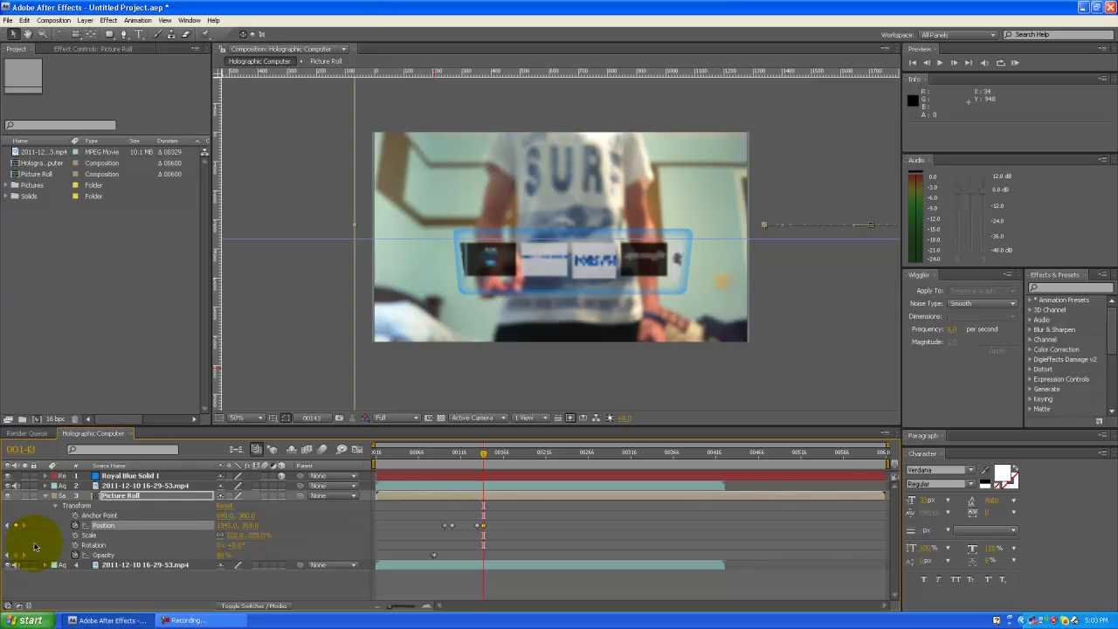
# Step through frames 150, 158 and 165 to 00172 to check the motion.
pyautogui.click(490, 455)
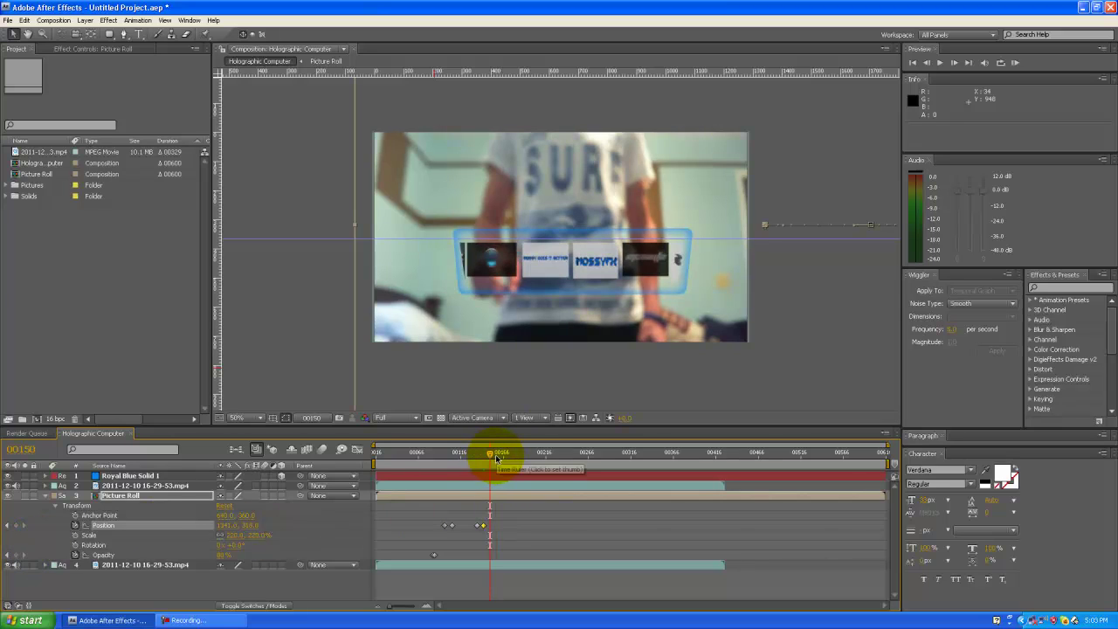
pyautogui.click(501, 456)
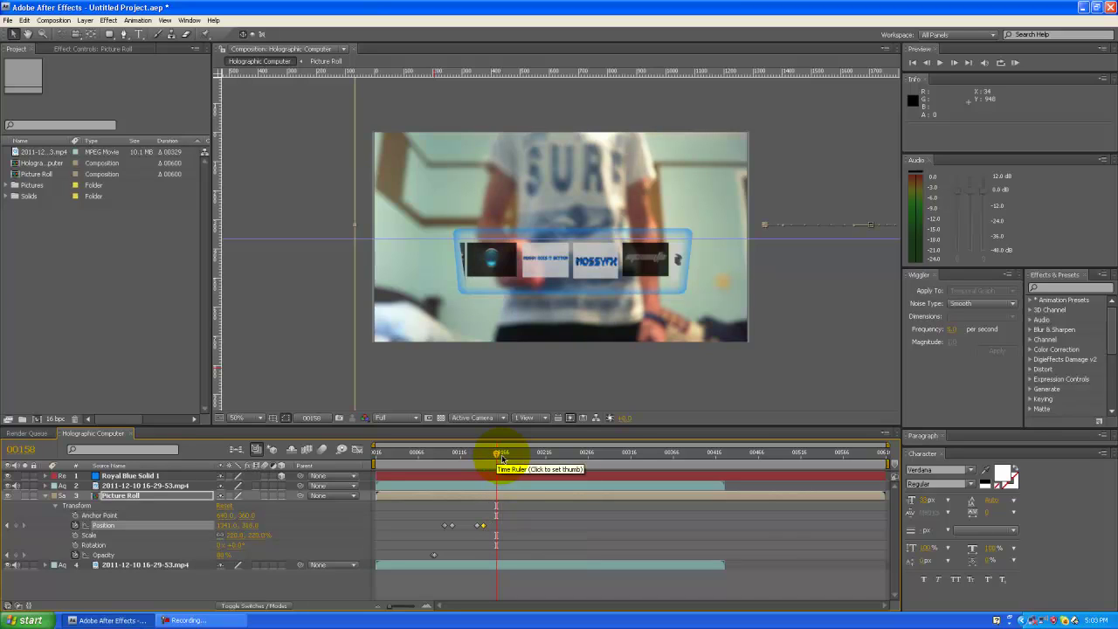
pyautogui.click(502, 456)
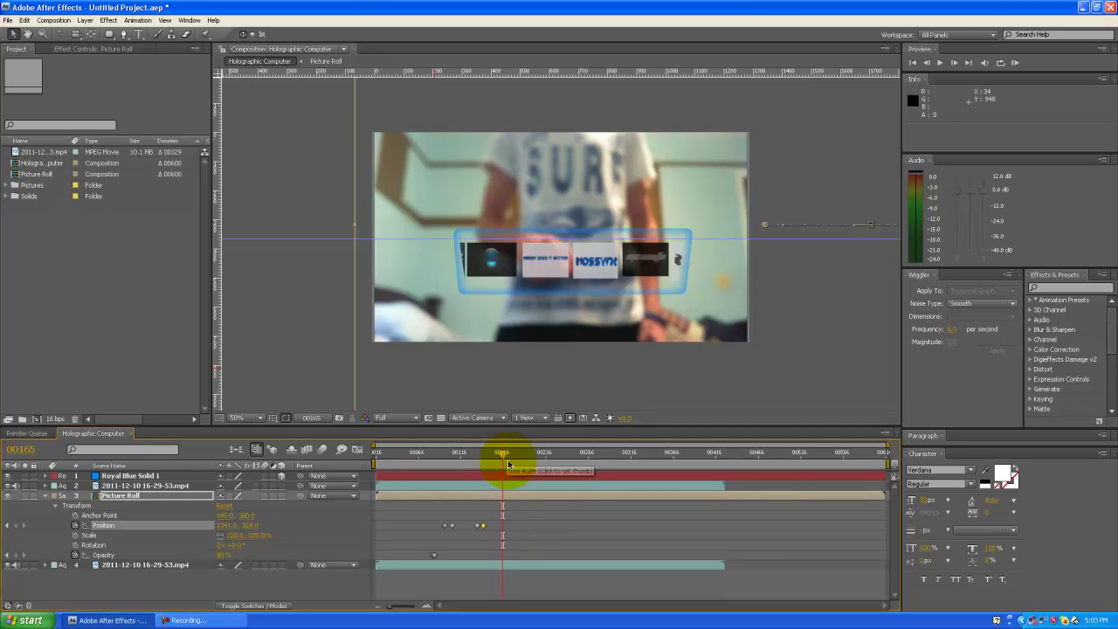
pyautogui.moveTo(505, 457); pyautogui.dragTo(508, 458)
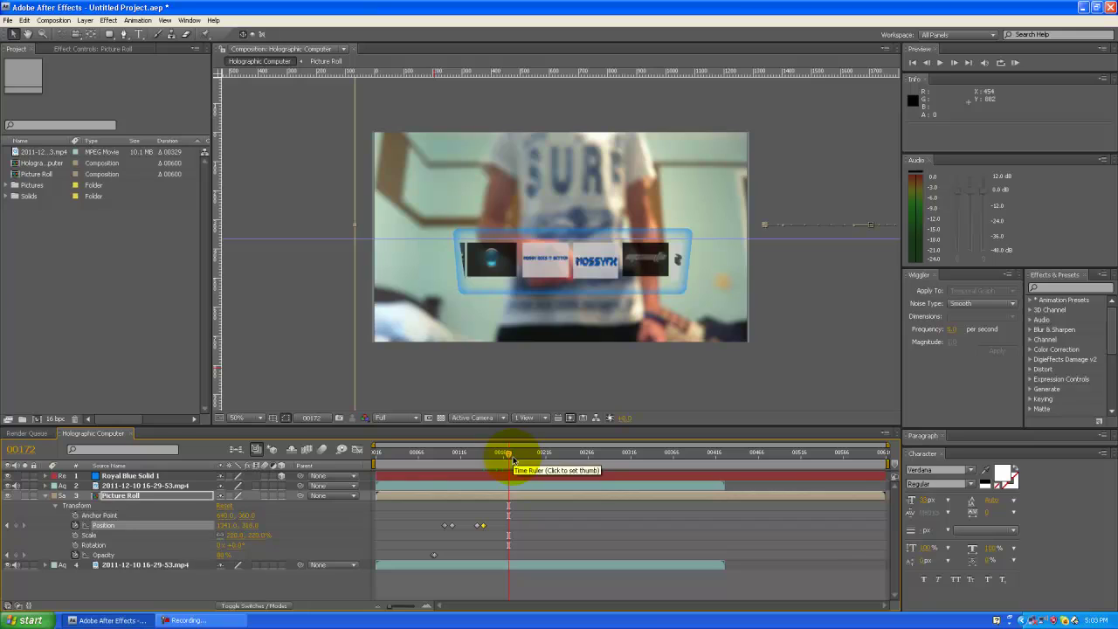
# Hold Position with a keyframe at 00172, then shift the roll to X 1173.0 at 00183.
pyautogui.rightClick(103, 526)
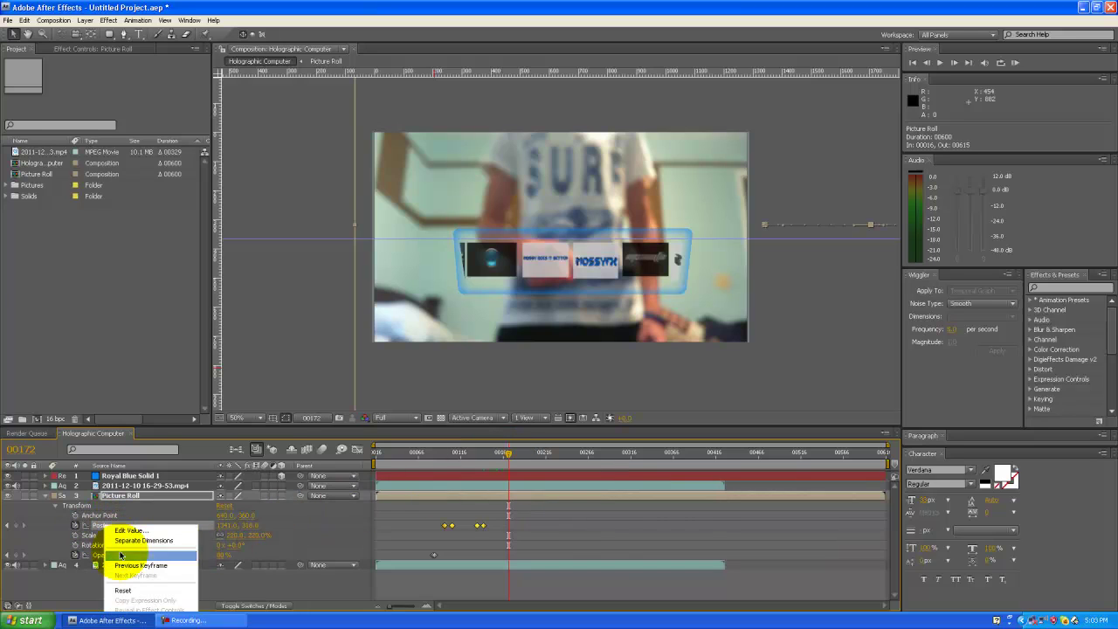
pyautogui.click(121, 555)
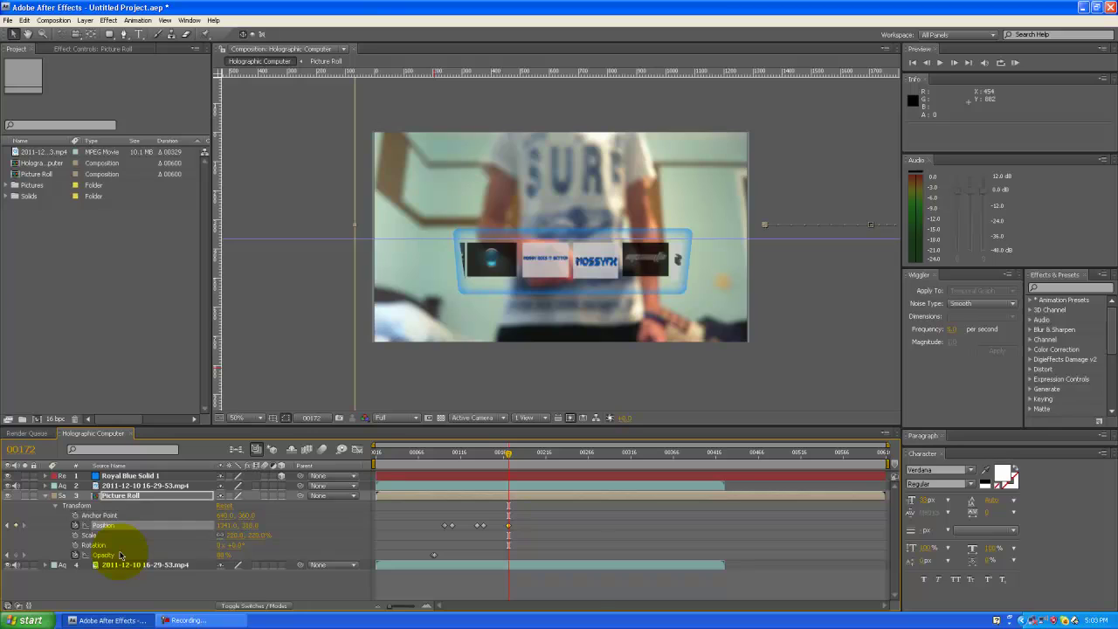
pyautogui.click(514, 455)
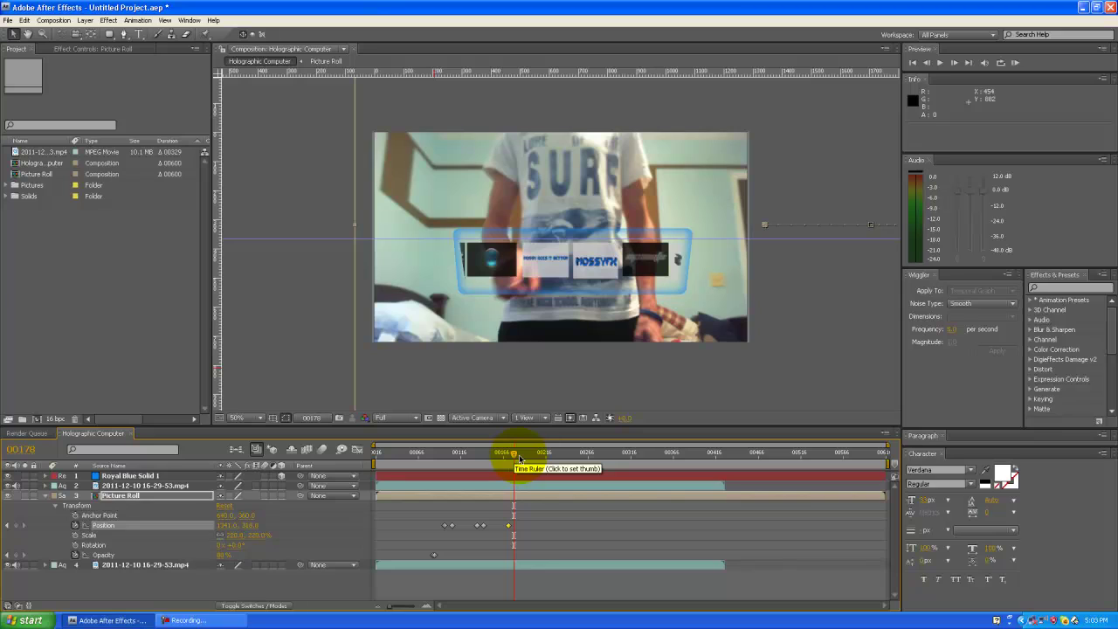
pyautogui.click(518, 455)
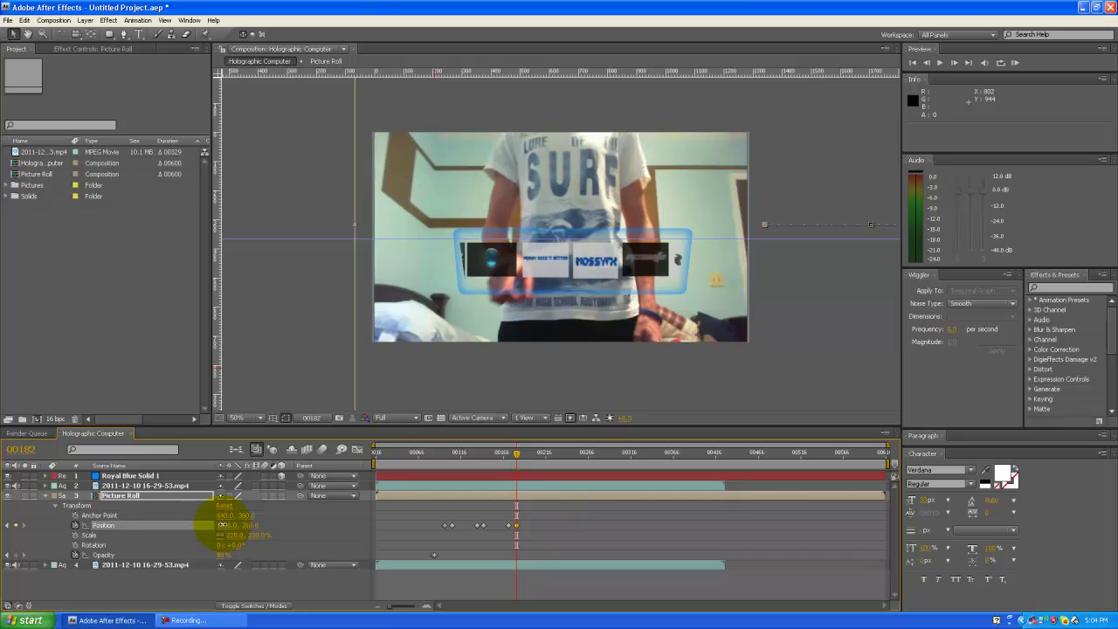
pyautogui.moveTo(225, 525); pyautogui.dragTo(2, 591)
pyautogui.moveTo(173, 553); pyautogui.dragTo(187, 526)
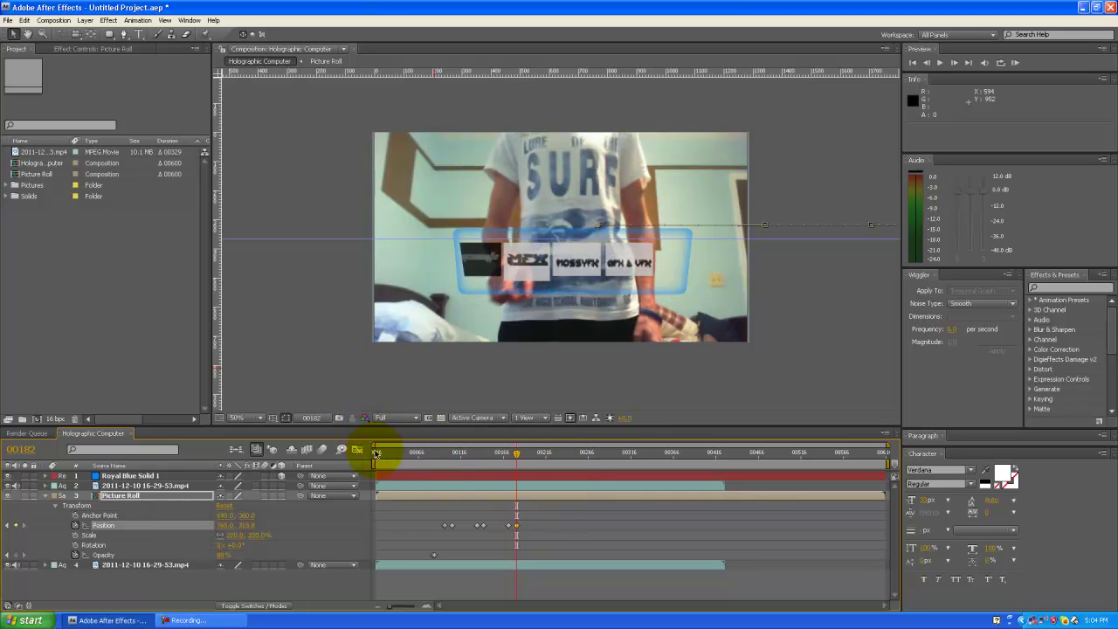
# Render and play a RAM preview of the Holographic Computer composition.
pyautogui.click(223, 620)
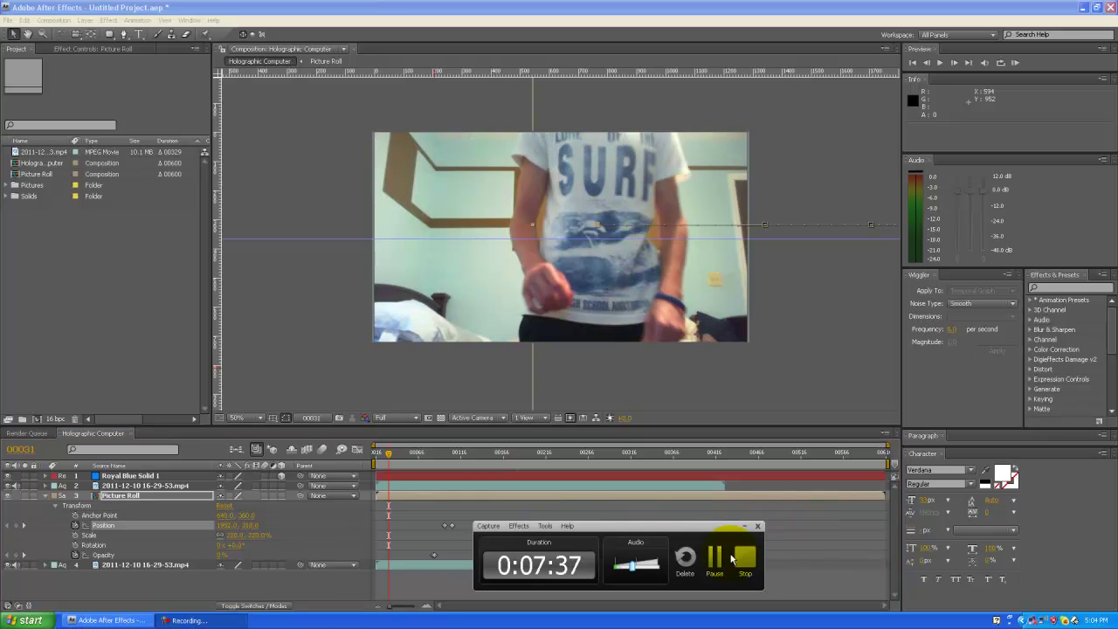
pyautogui.click(715, 557)
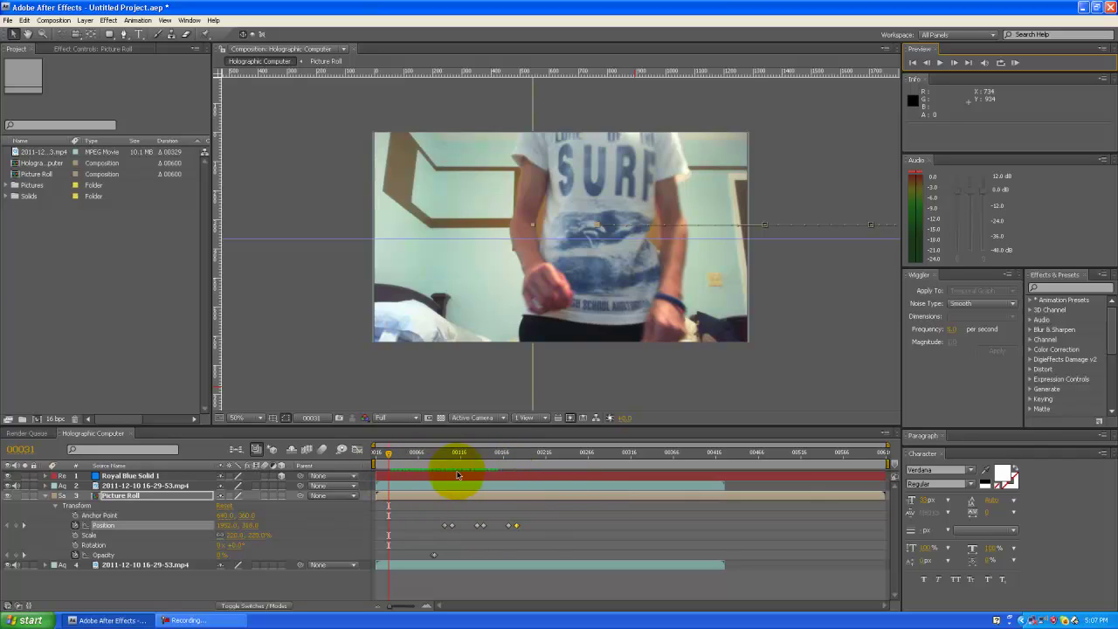
pyautogui.click(1014, 62)
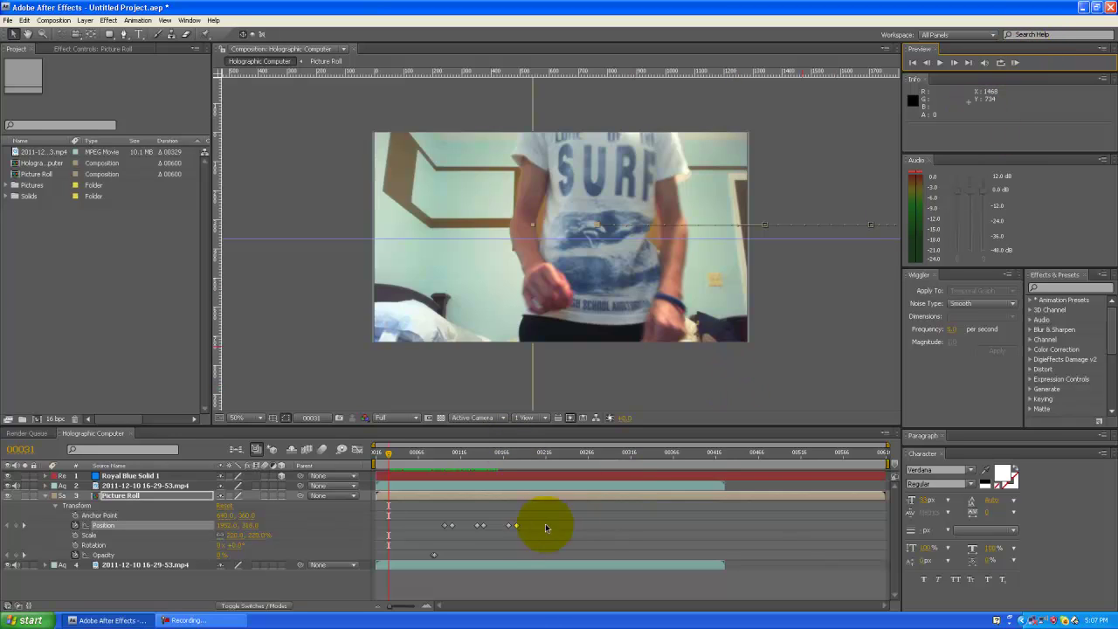
pyautogui.click(1024, 73)
pyautogui.click(1014, 63)
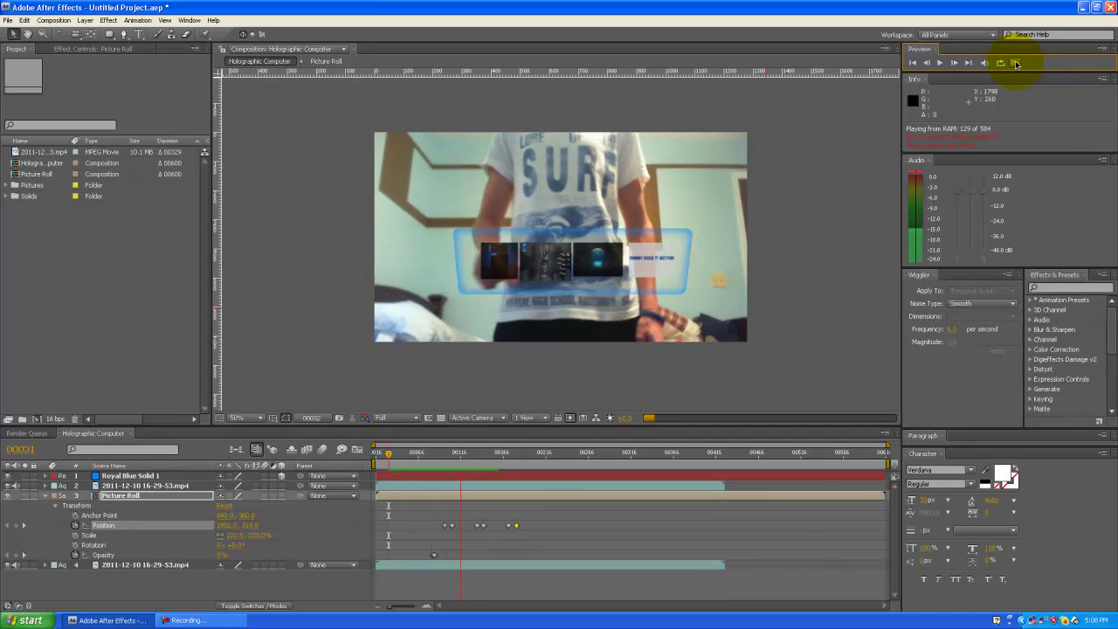
# Stop playback, check the blue solid's Scale keyframe, then collapse it to show Picture Roll's Transform.
pyautogui.click(1015, 64)
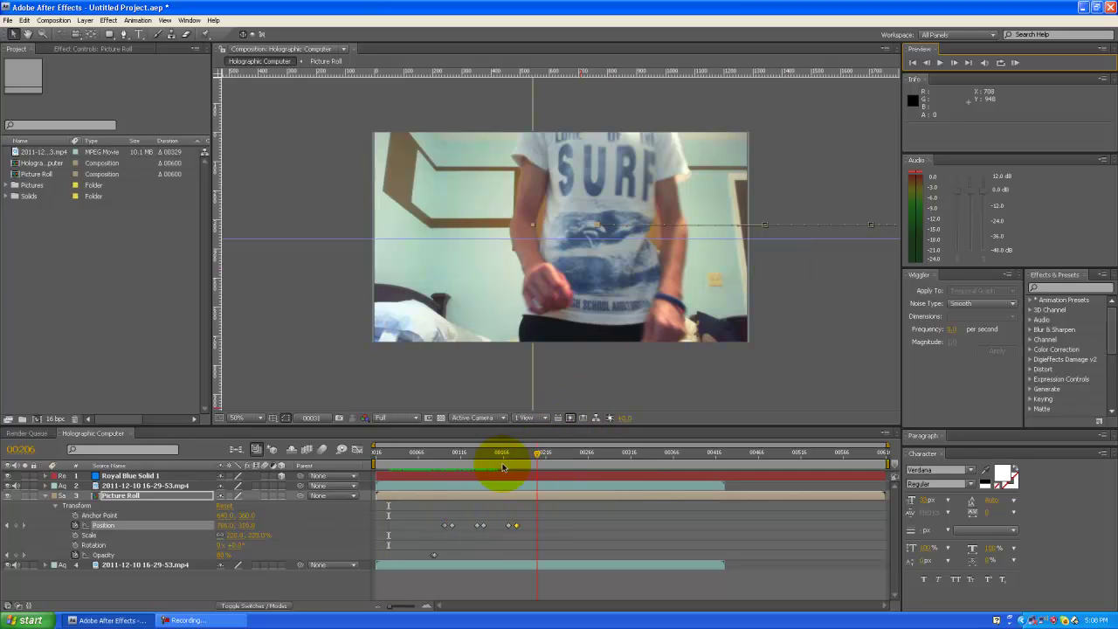
pyautogui.click(45, 476)
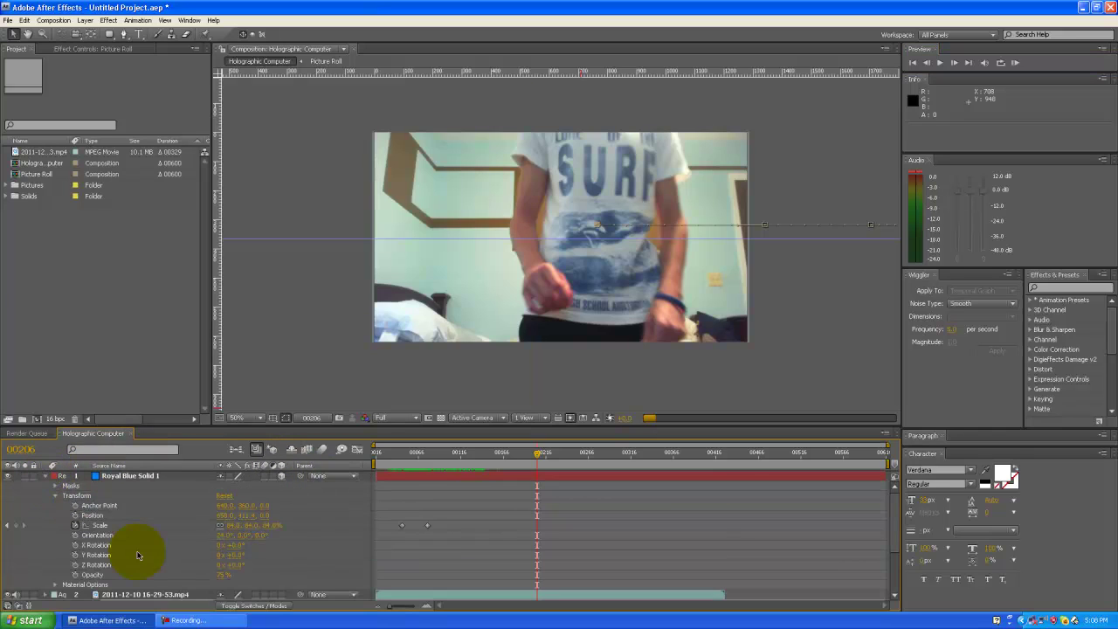
pyautogui.click(402, 525)
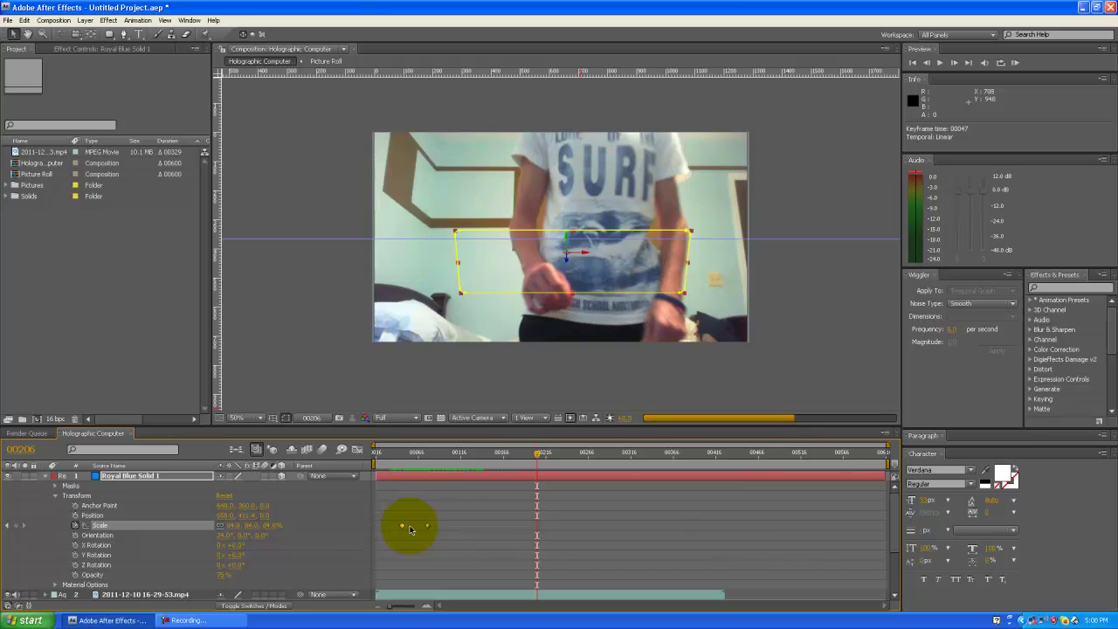
pyautogui.doubleClick(409, 526)
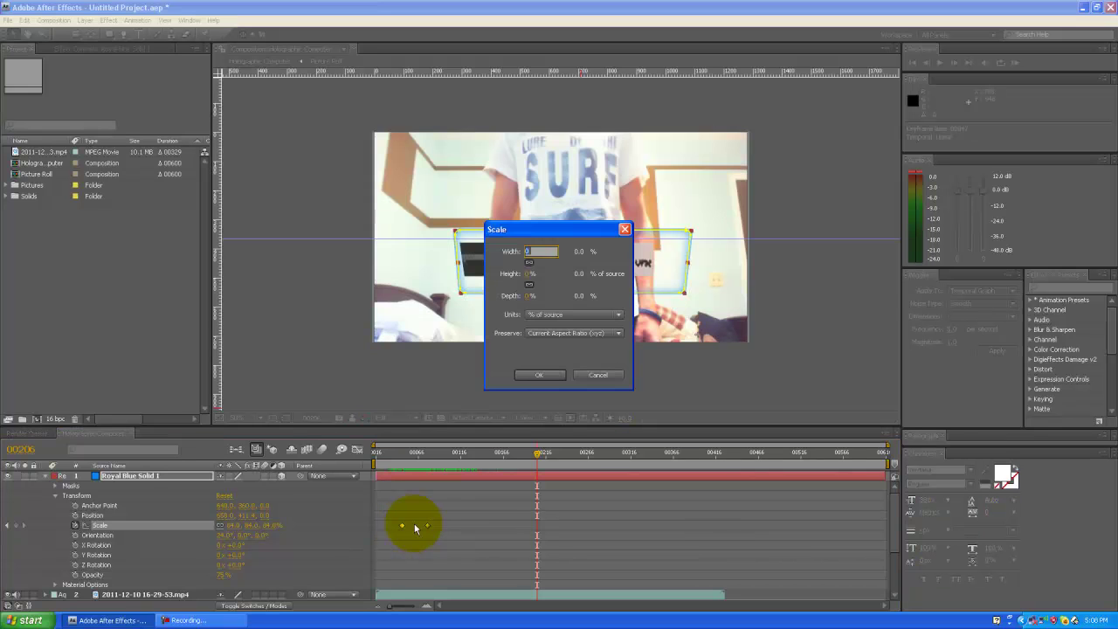
pyautogui.click(598, 378)
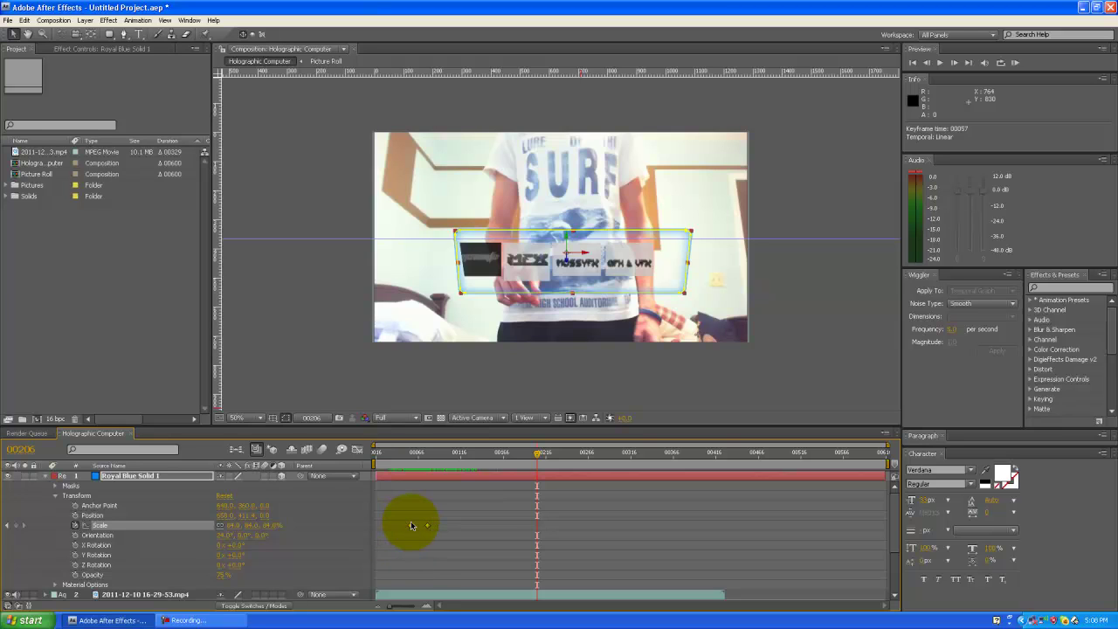
pyautogui.click(34, 450)
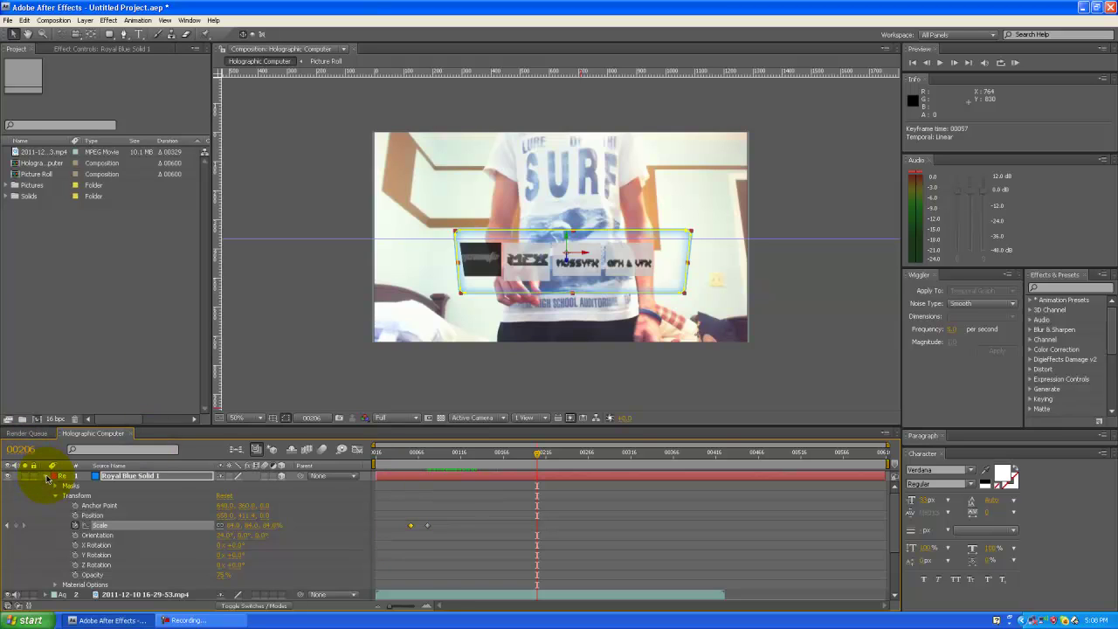
pyautogui.click(46, 477)
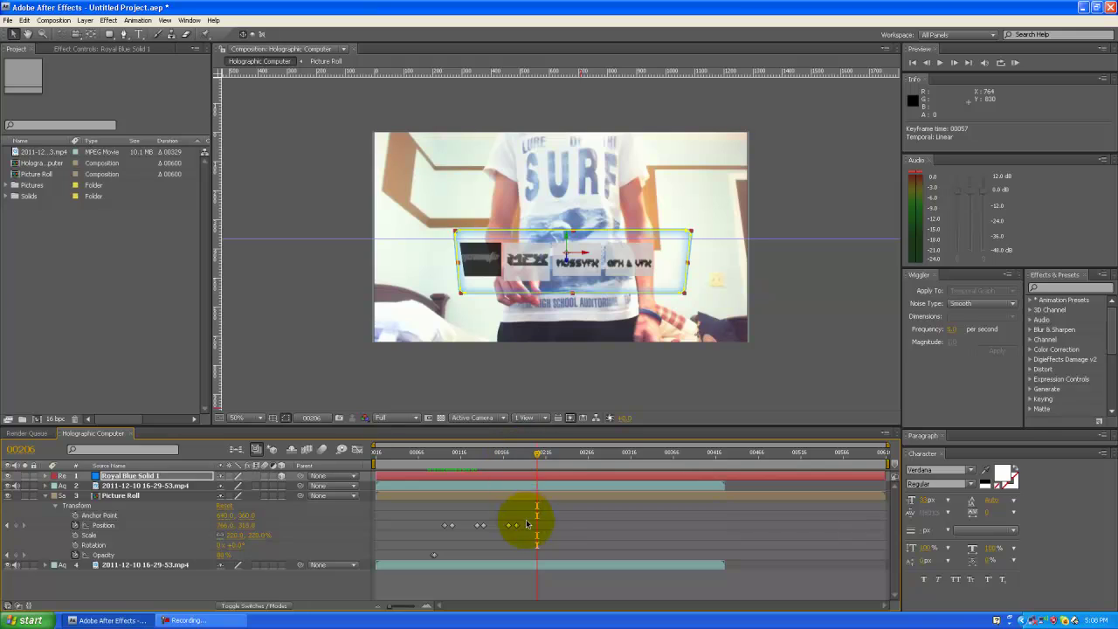
# Rotate the Picture Roll layer's Orientation to 180°, 8°, 180° so its pictures face backwards, mirrored.
pyautogui.click(47, 495)
pyautogui.click(118, 495)
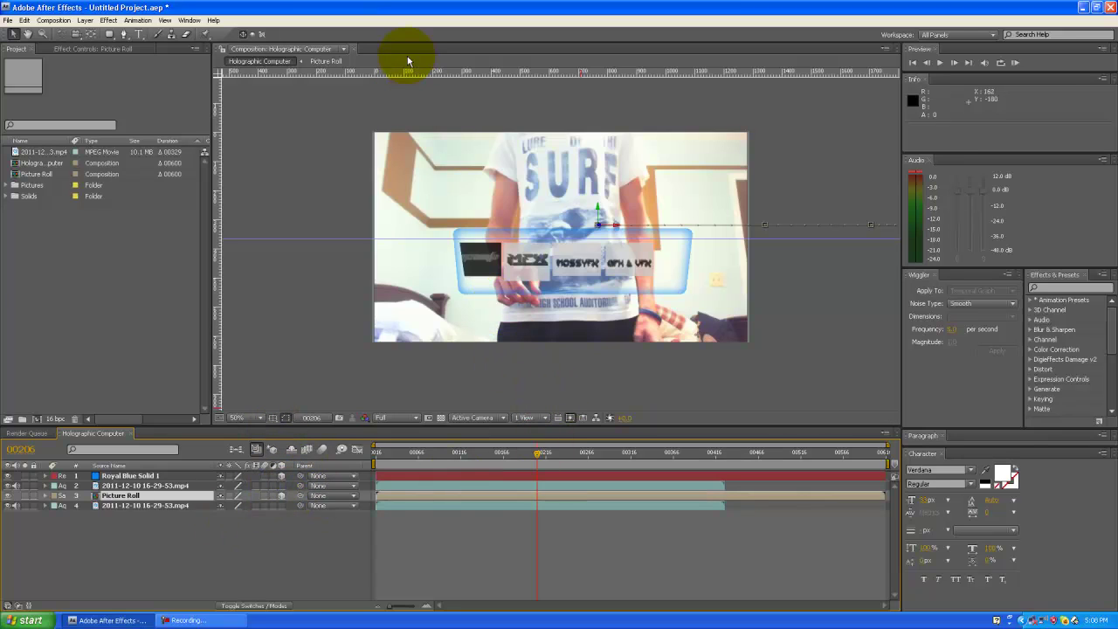
pyautogui.click(61, 34)
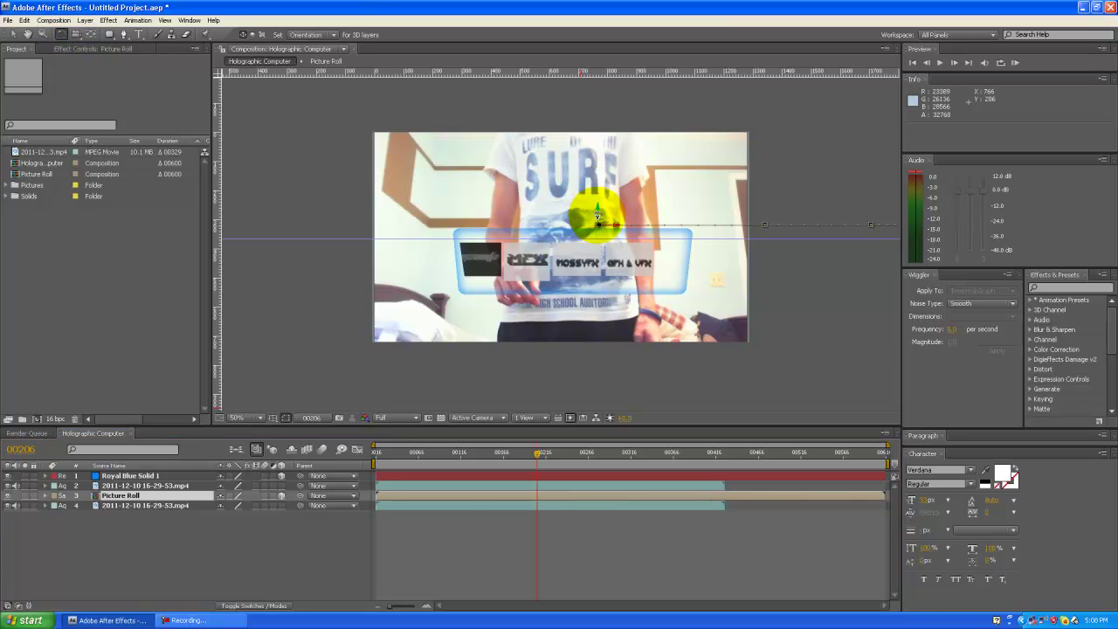
pyautogui.moveTo(598, 216); pyautogui.dragTo(647, 214)
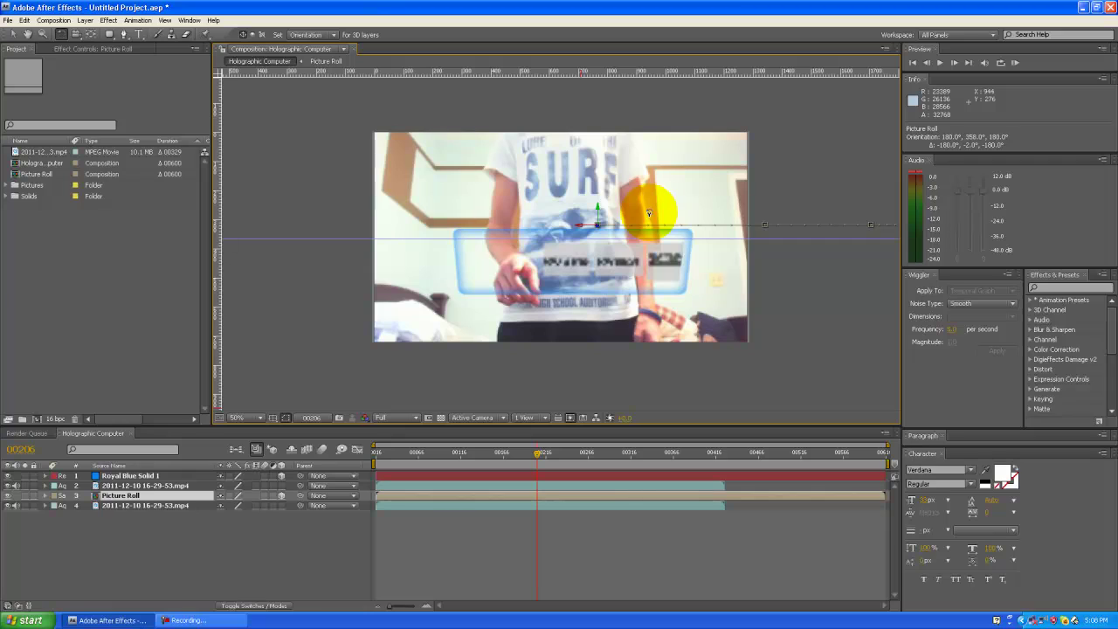
pyautogui.moveTo(651, 213); pyautogui.dragTo(644, 212)
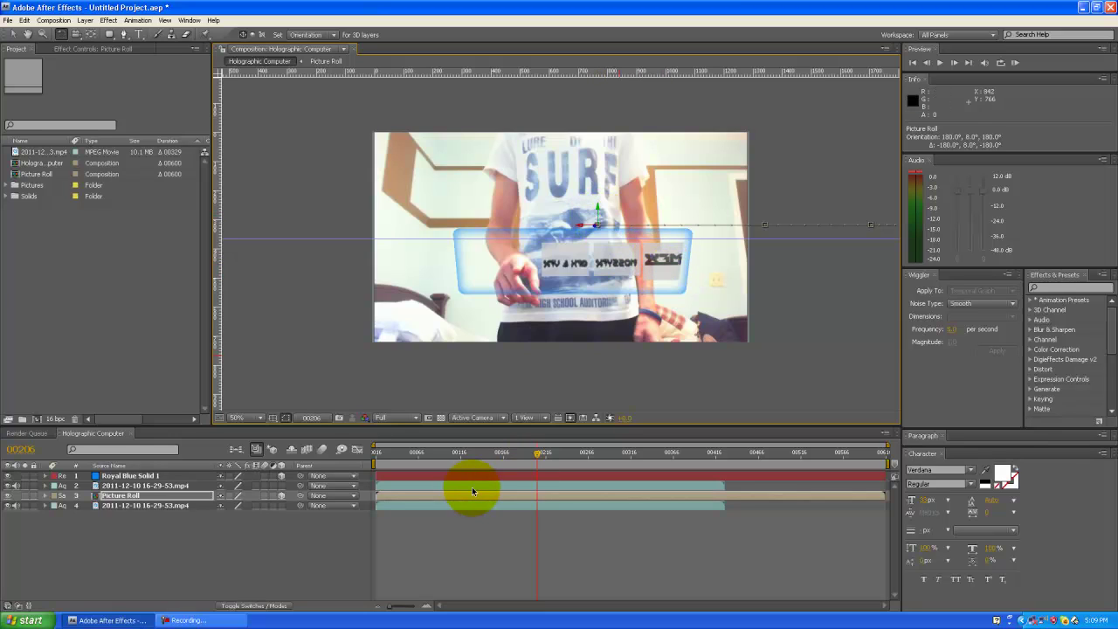
# Open the Picture Roll composition and view how it nests inside Holographic Computer.
pyautogui.click(208, 621)
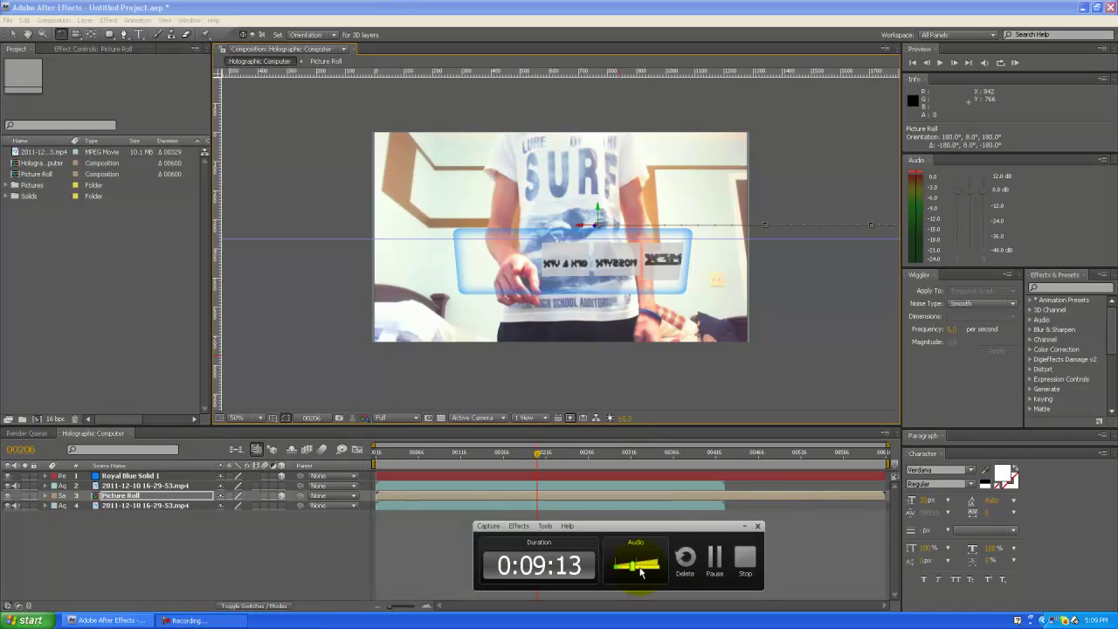
pyautogui.click(686, 557)
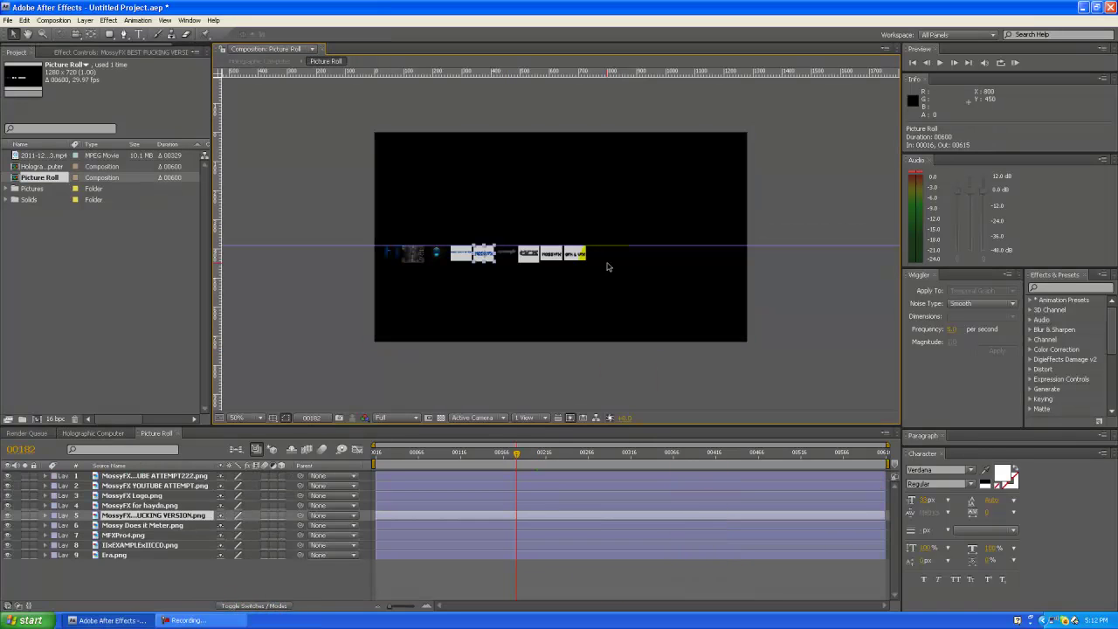
pyautogui.click(579, 253)
pyautogui.press('Tab')
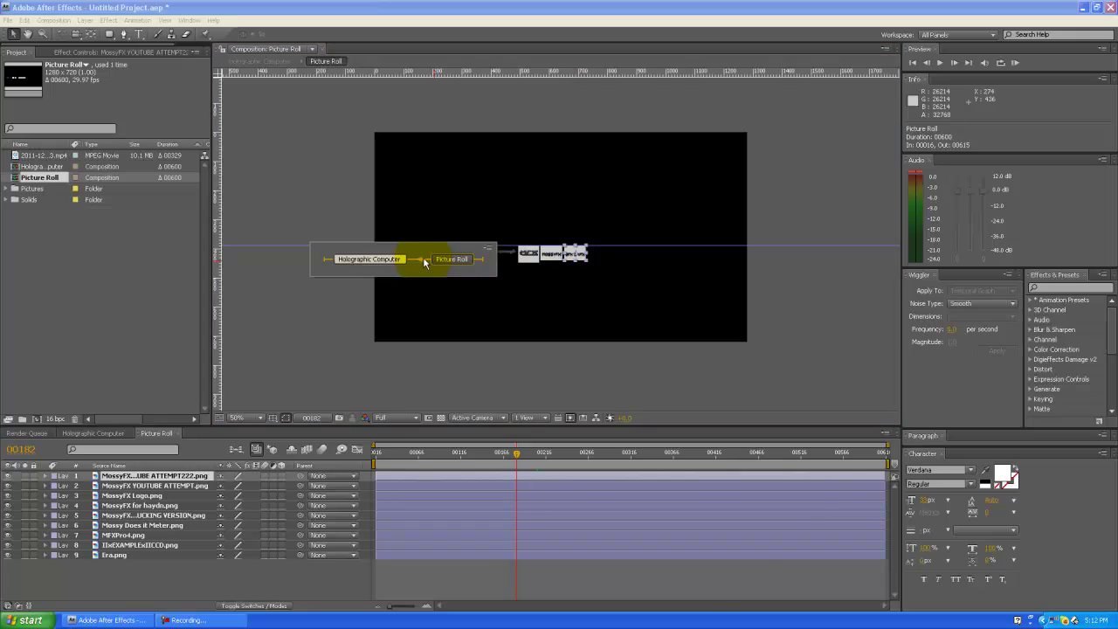
pyautogui.click(359, 304)
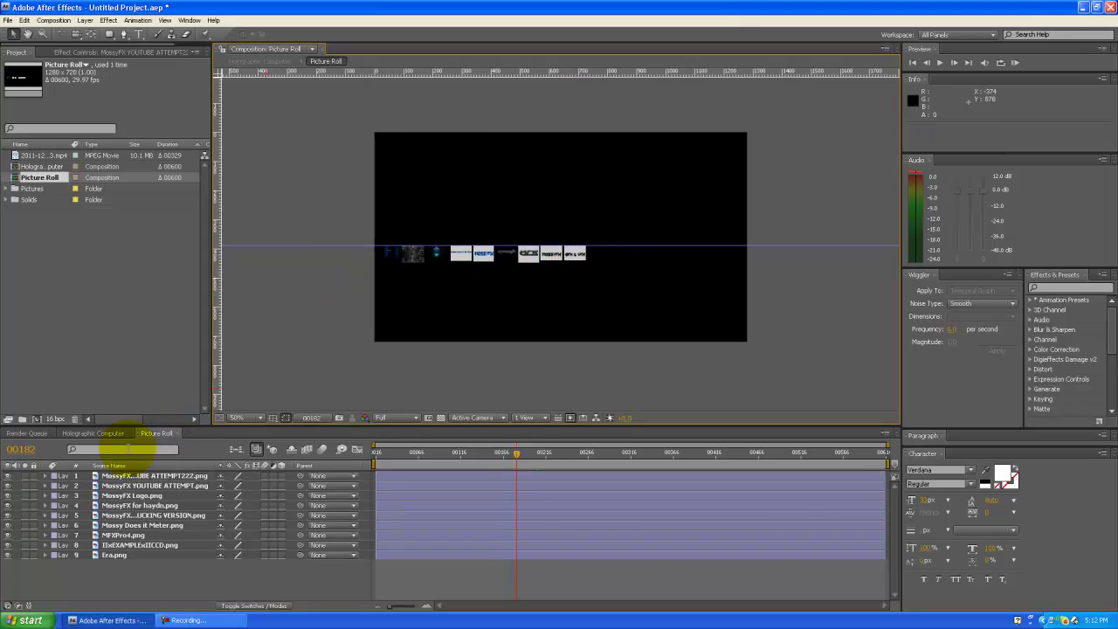
# Marquee-select all nine picture layers in the Picture Roll timeline.
pyautogui.click(131, 525)
pyautogui.keyDown('shift'); pyautogui.click(113, 556); pyautogui.keyUp('shift')
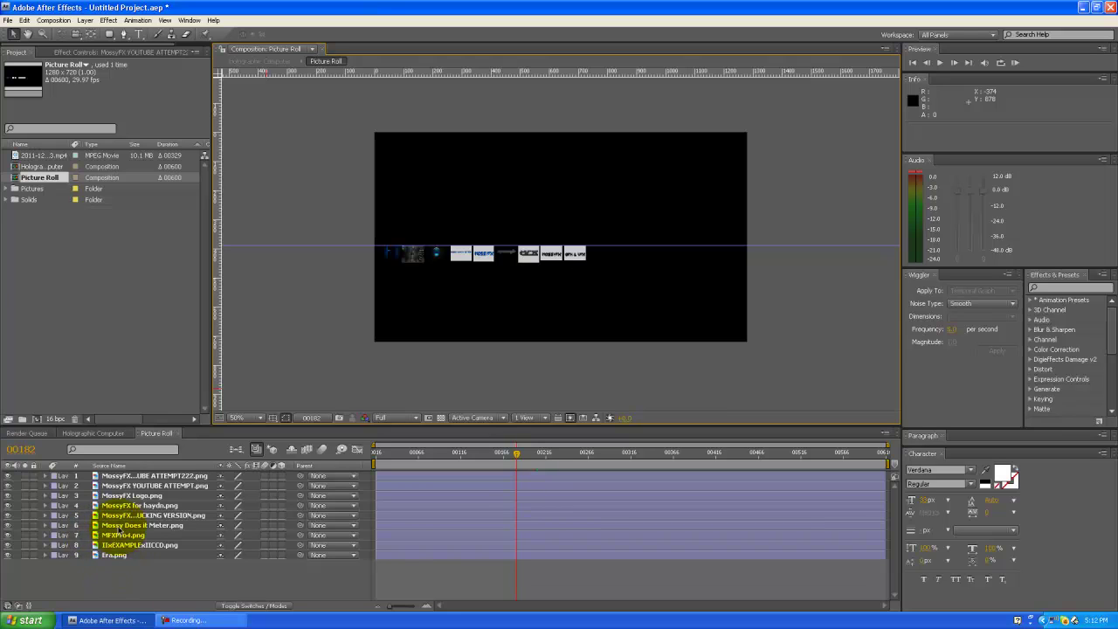
pyautogui.click(36, 179)
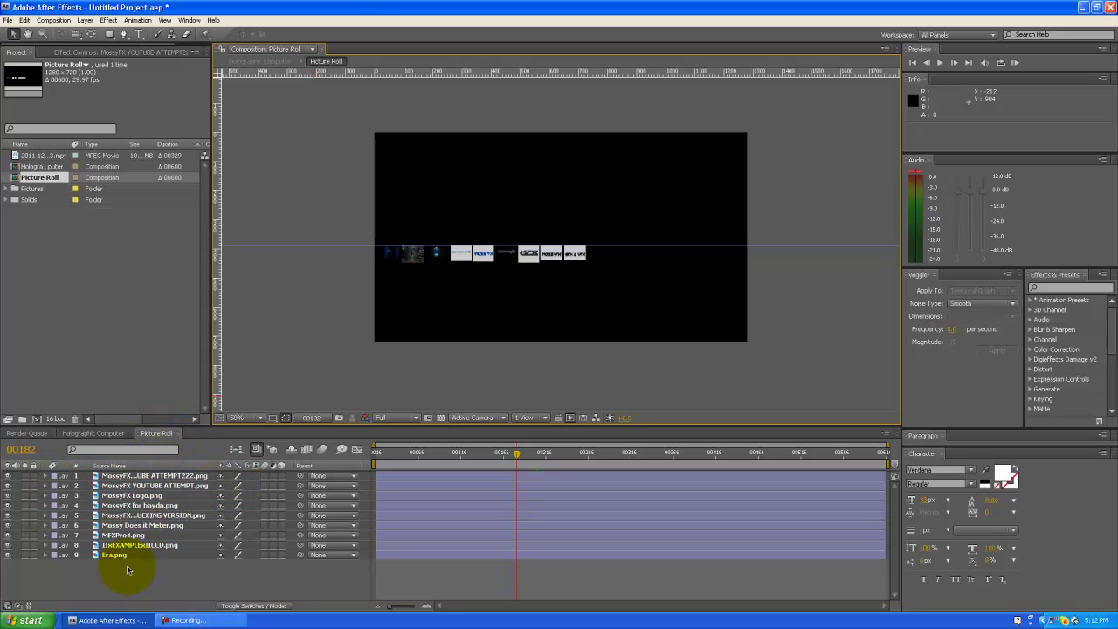
pyautogui.moveTo(128, 567); pyautogui.dragTo(279, 475)
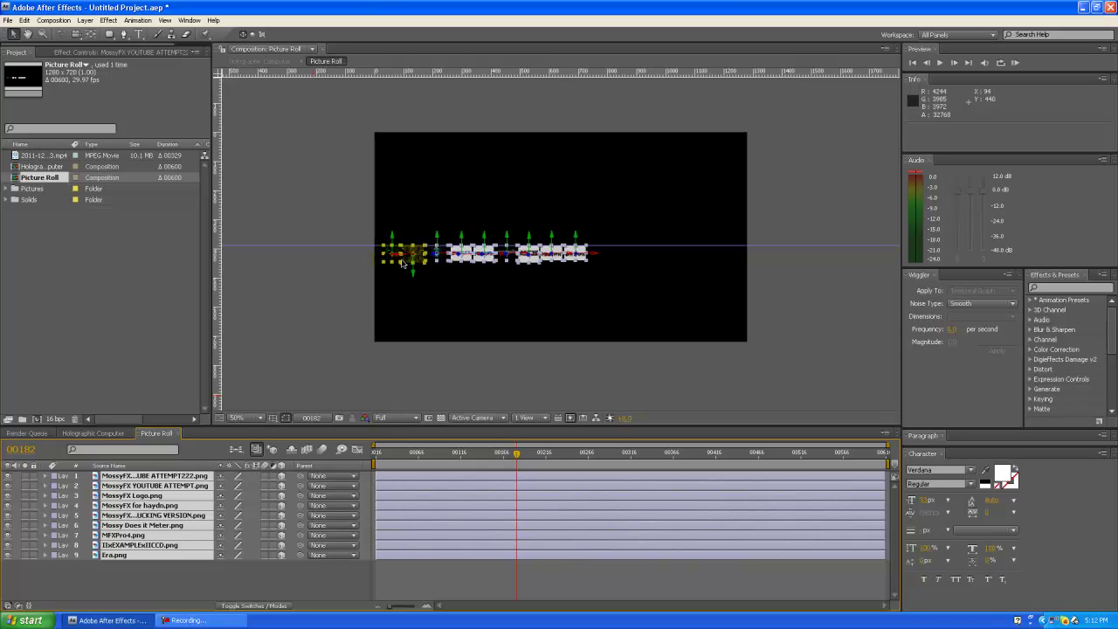
# Spin the nine selected pictures in 3D, deselect them, and close the Picture Roll timeline.
pyautogui.click(61, 34)
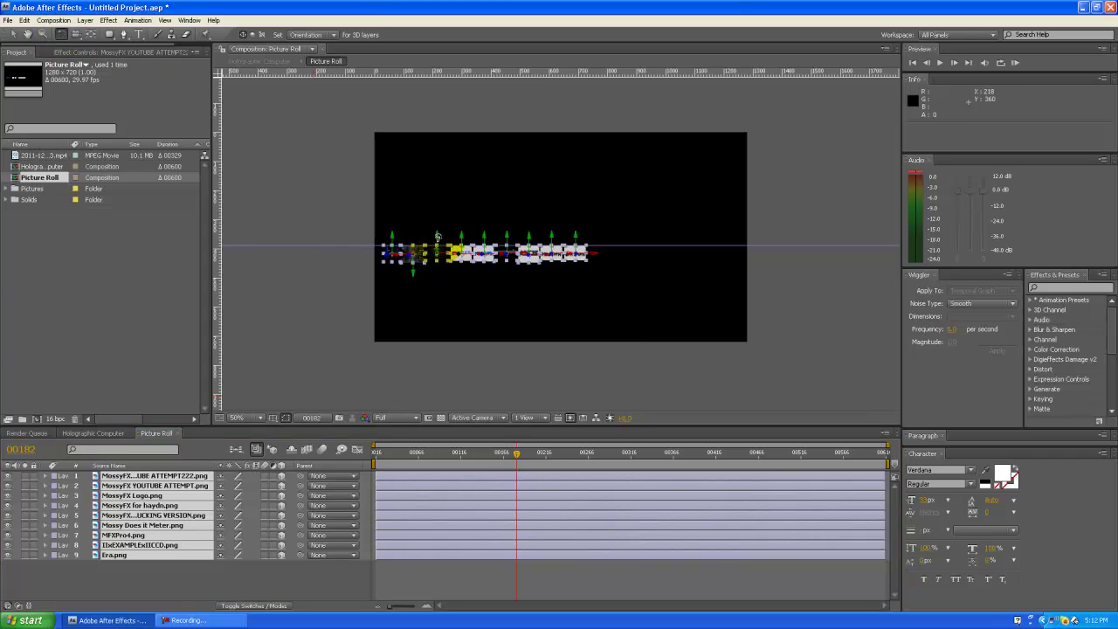
pyautogui.moveTo(443, 236); pyautogui.dragTo(493, 236)
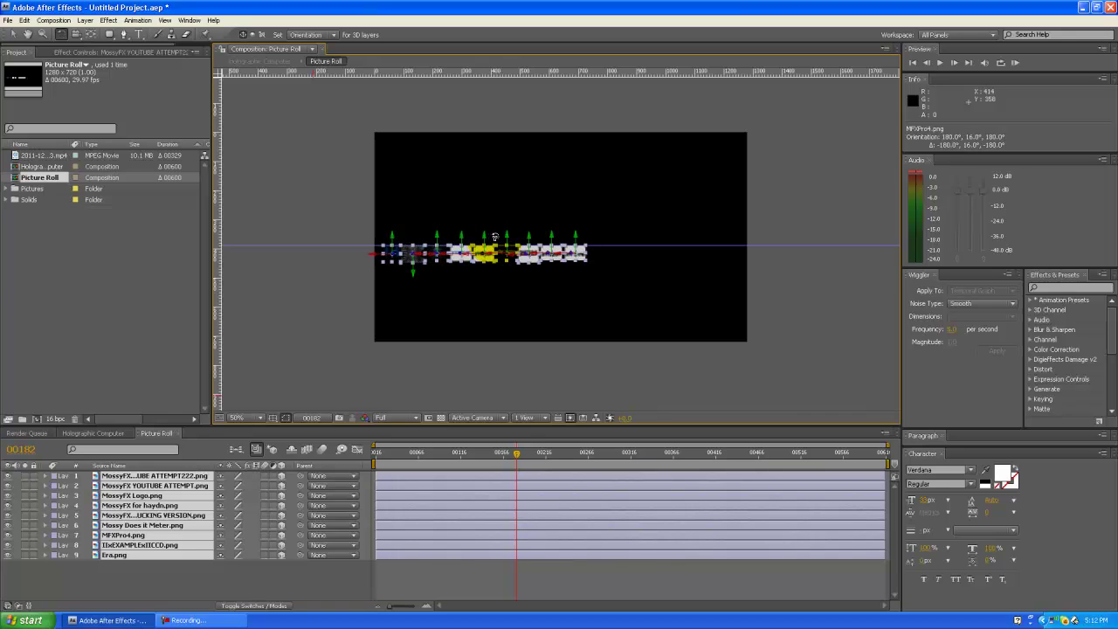
pyautogui.click(354, 374)
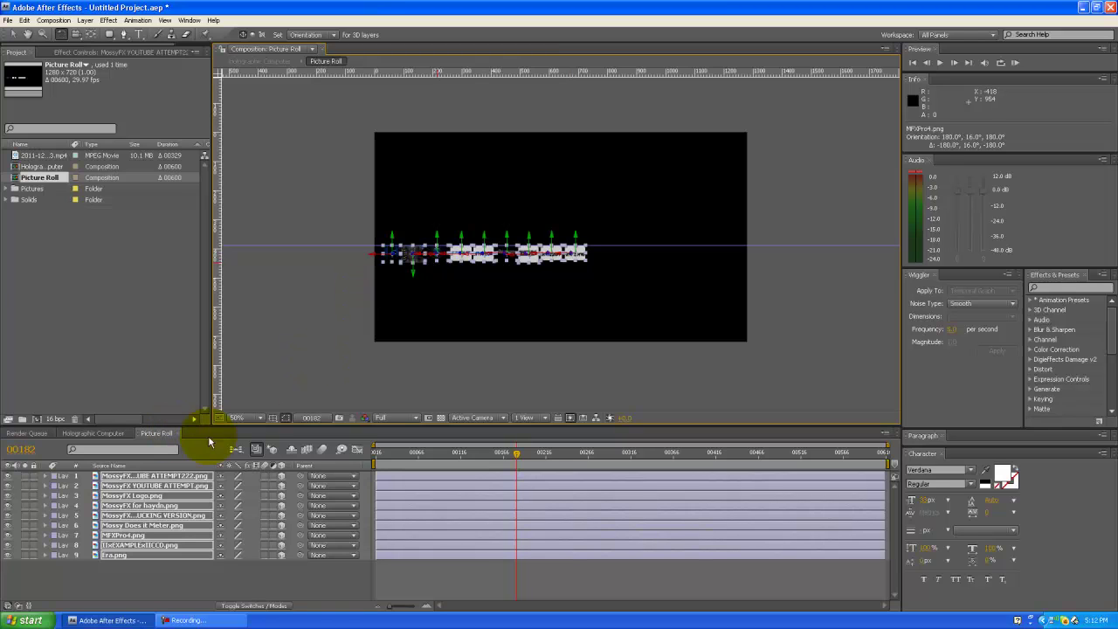
pyautogui.click(179, 434)
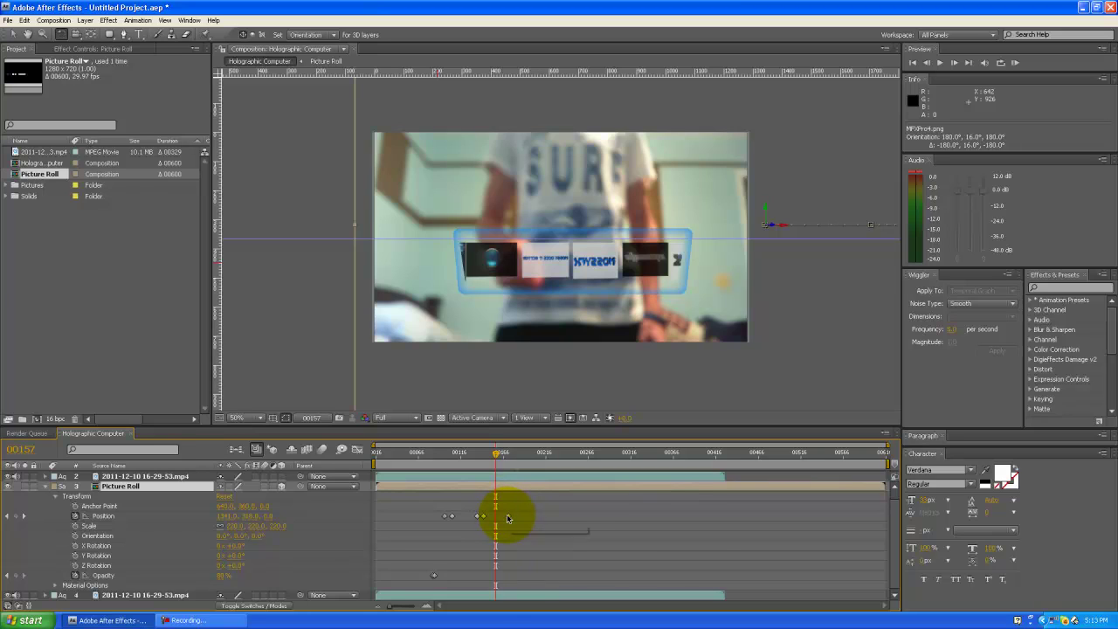
pyautogui.click(508, 519)
pyautogui.click(506, 455)
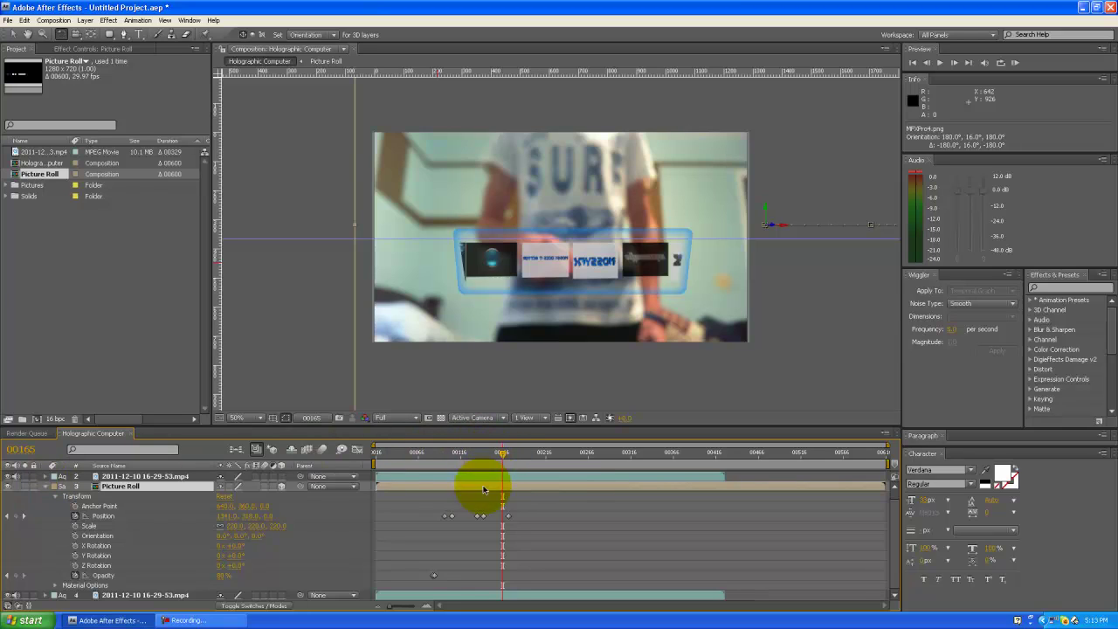
pyautogui.click(485, 516)
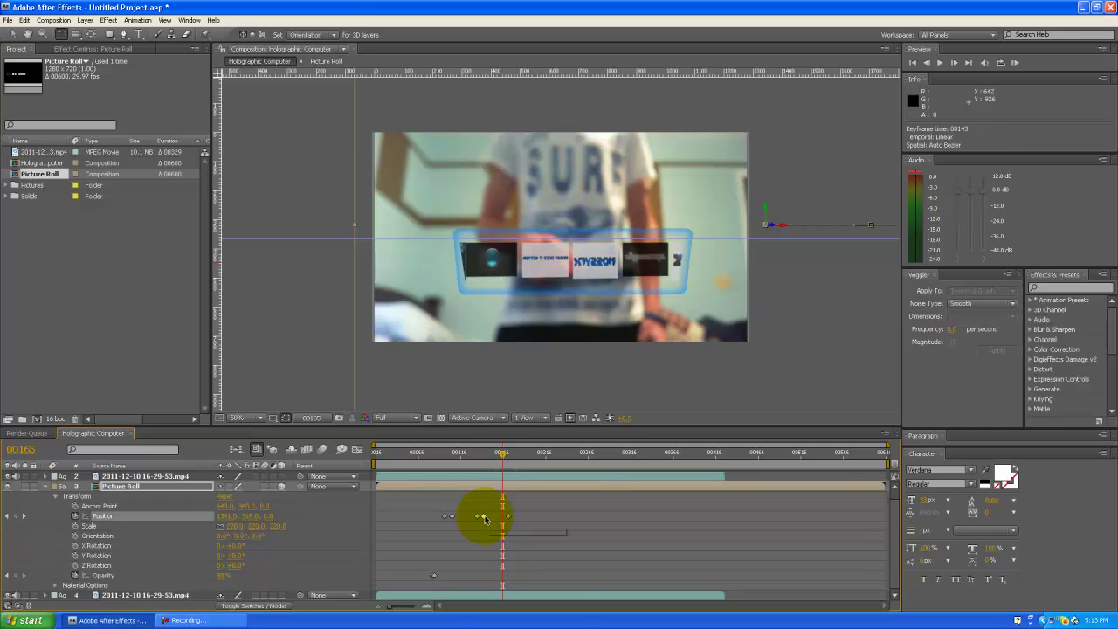
pyautogui.rightClick(486, 516)
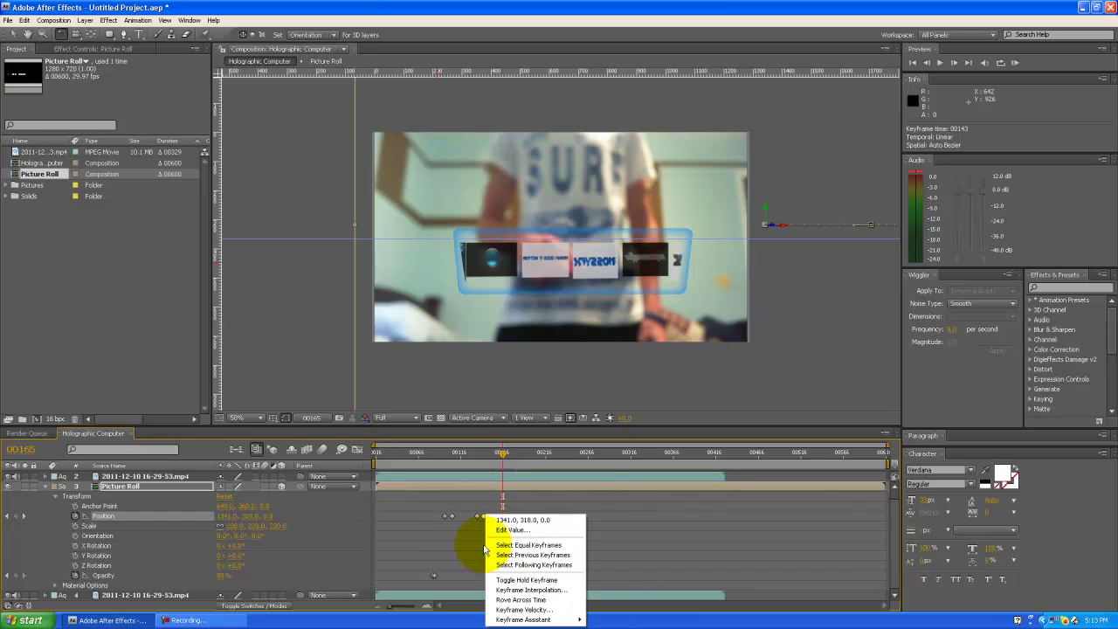
pyautogui.click(297, 549)
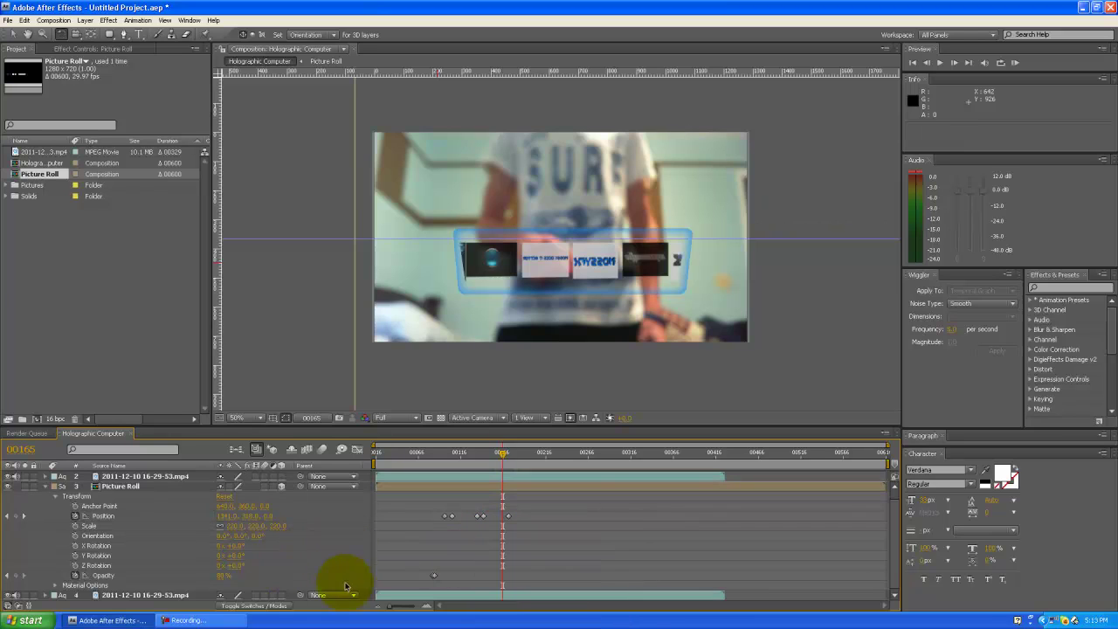
pyautogui.click(208, 622)
pyautogui.click(706, 586)
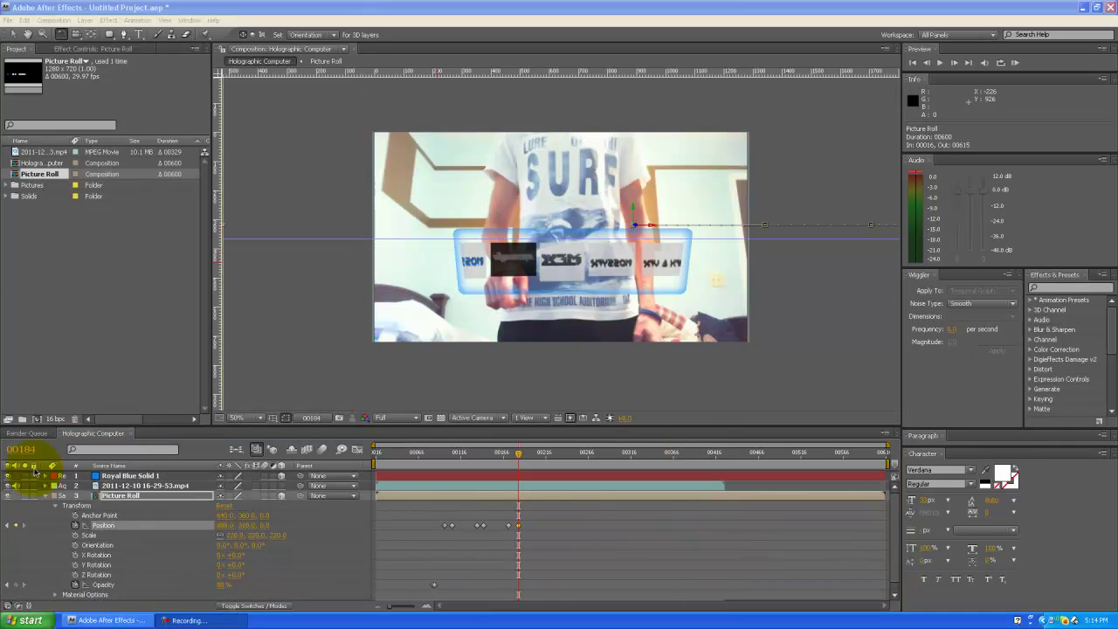
pyautogui.click(45, 496)
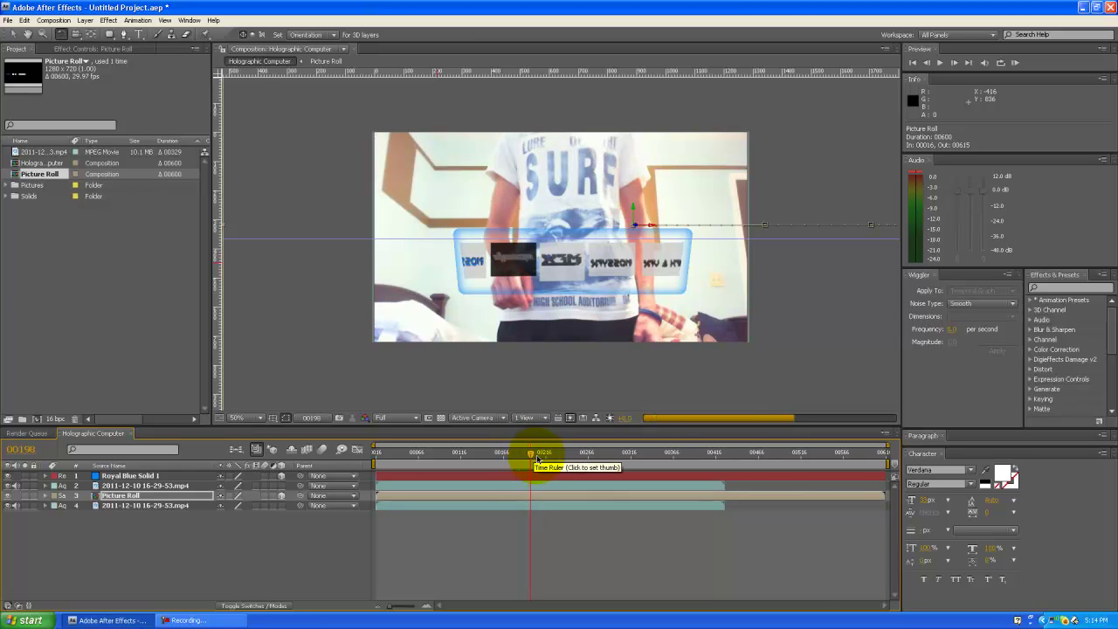
pyautogui.click(539, 459)
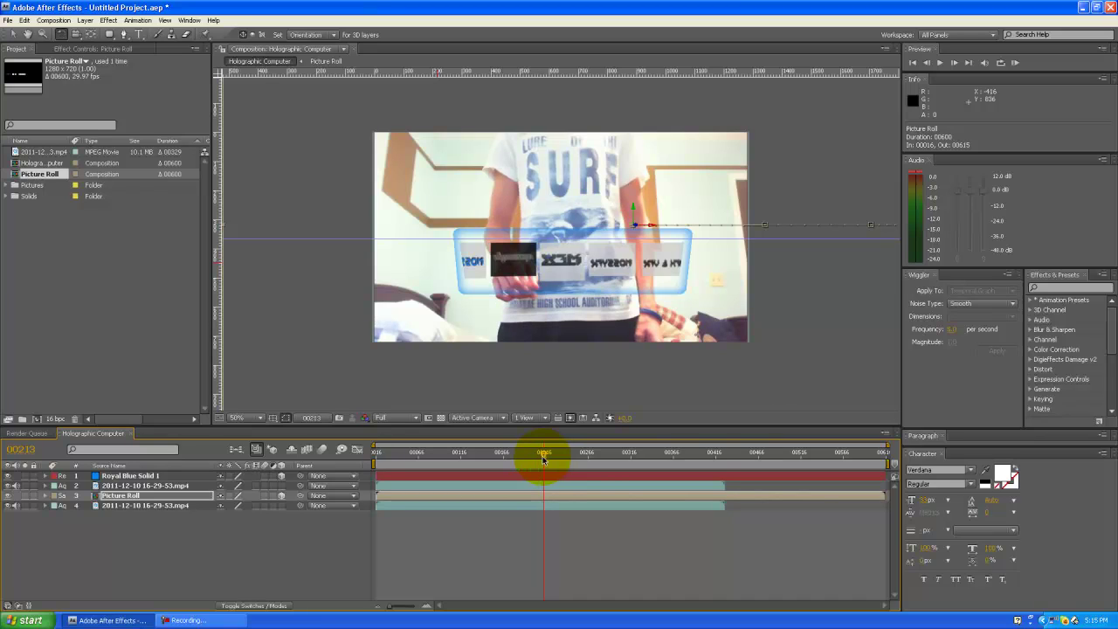
pyautogui.click(548, 458)
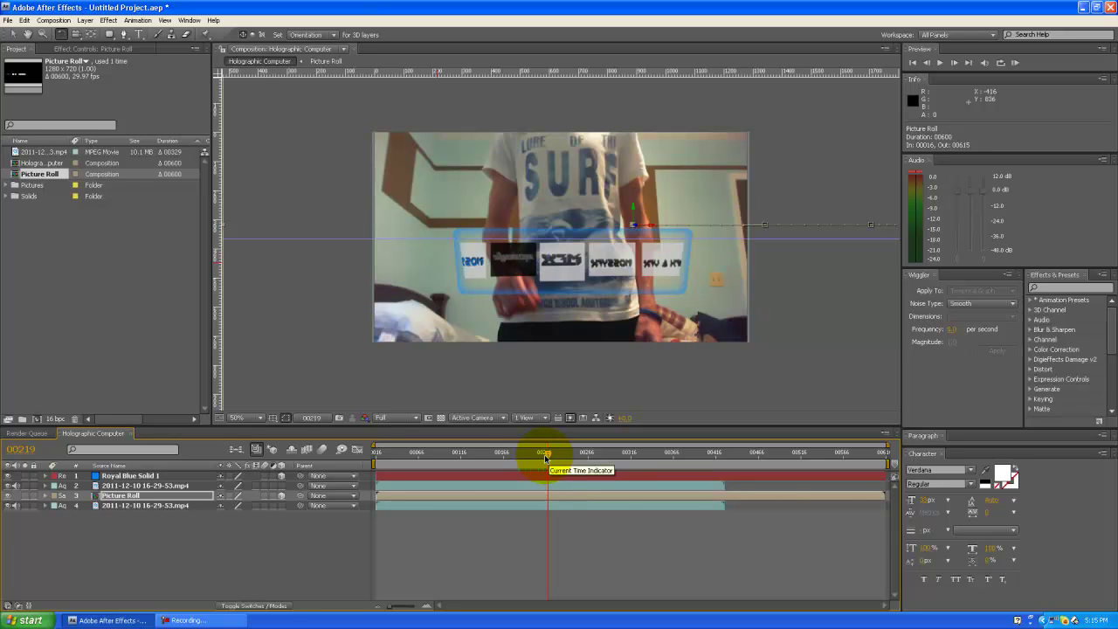
pyautogui.moveTo(545, 456); pyautogui.dragTo(541, 455)
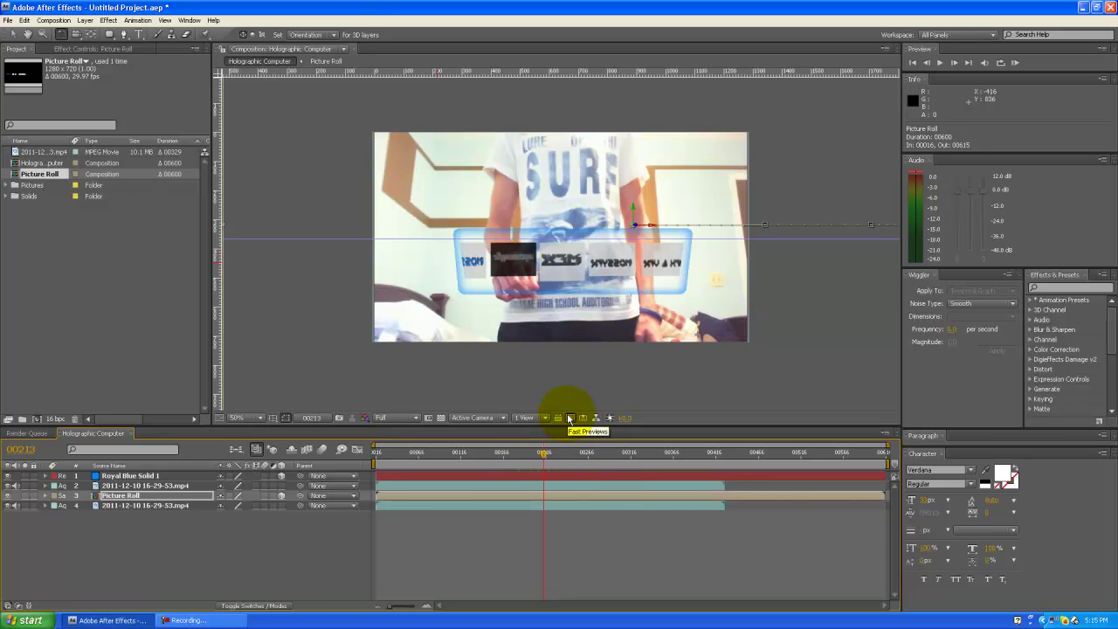
pyautogui.click(538, 454)
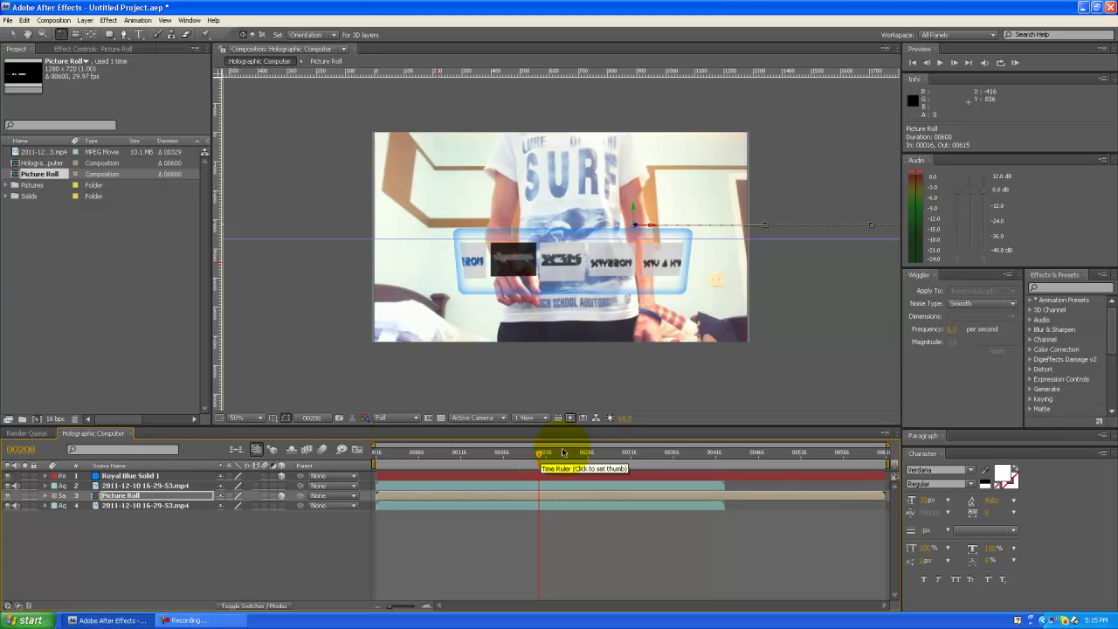
pyautogui.click(543, 453)
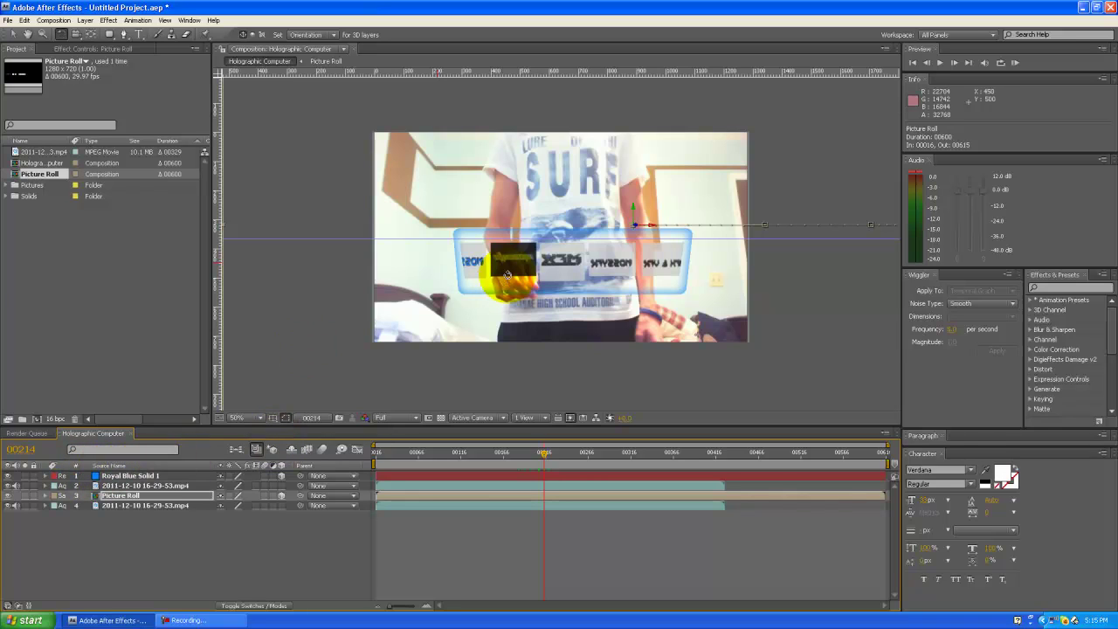
pyautogui.rightClick(118, 496)
# Inside Picture Roll, select only the MossyFX for haydn.png picture layer.
pyautogui.click(153, 484)
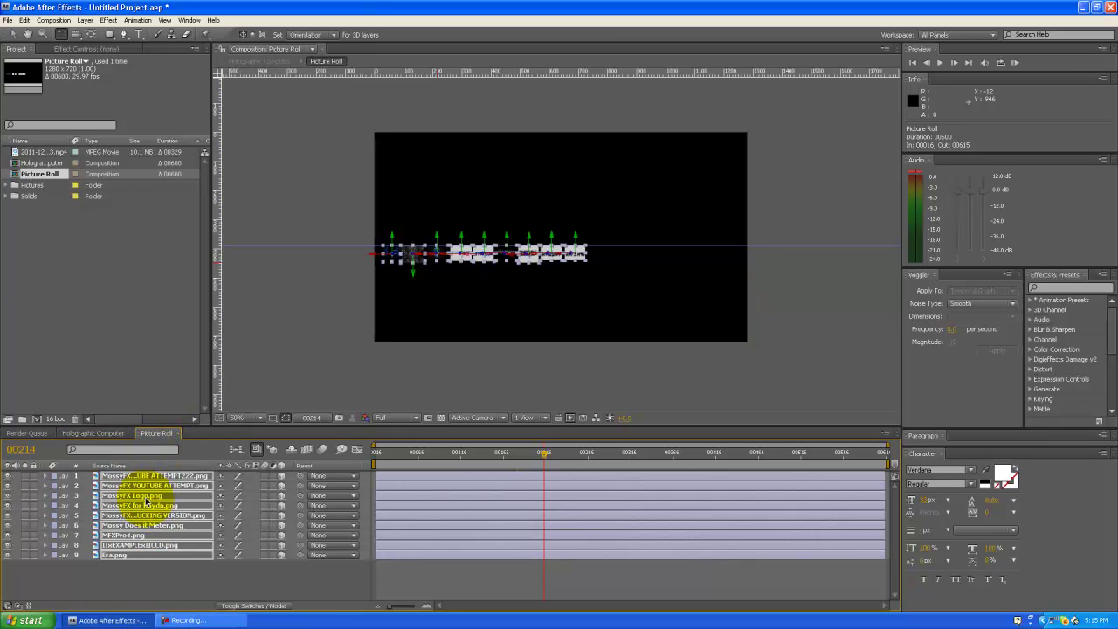
pyautogui.click(146, 500)
pyautogui.hotkey('ctrl', 'a')
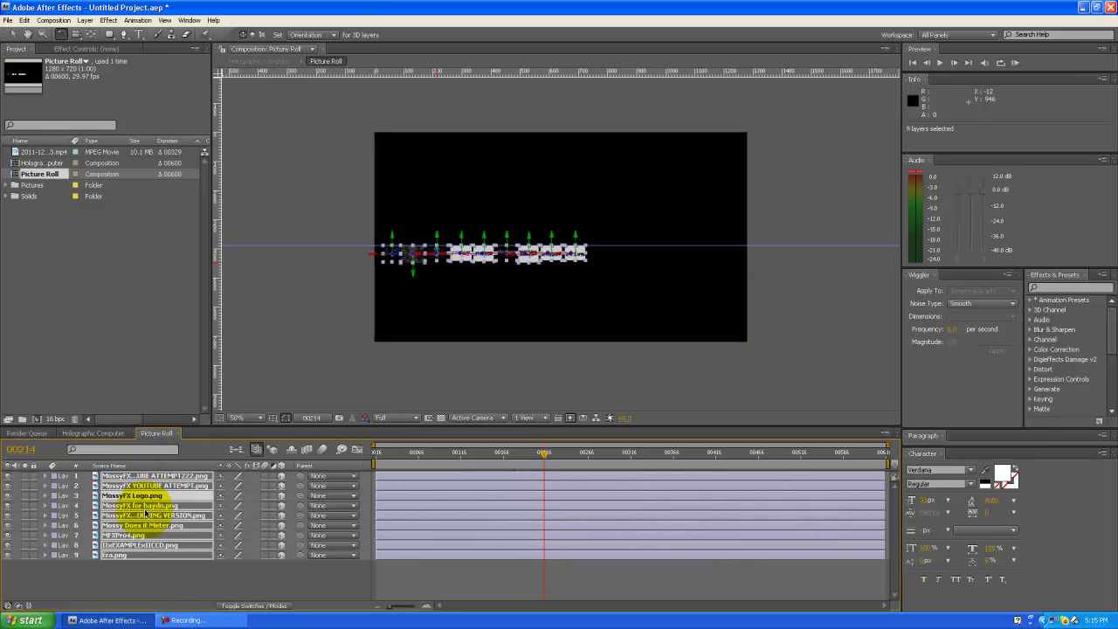
pyautogui.click(12, 34)
pyautogui.click(550, 256)
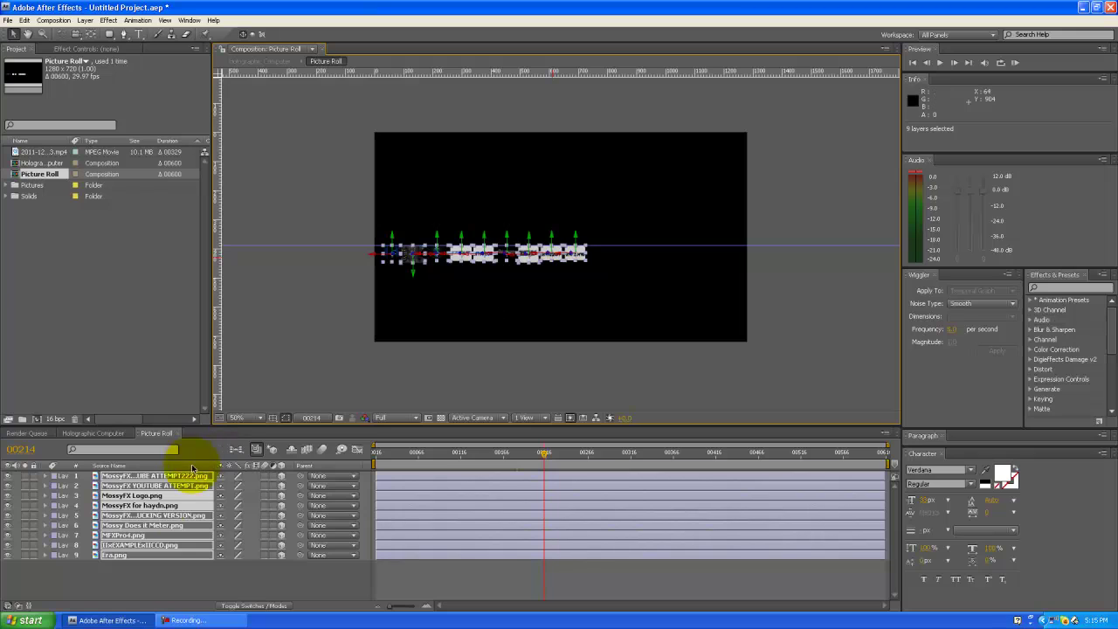
pyautogui.click(136, 572)
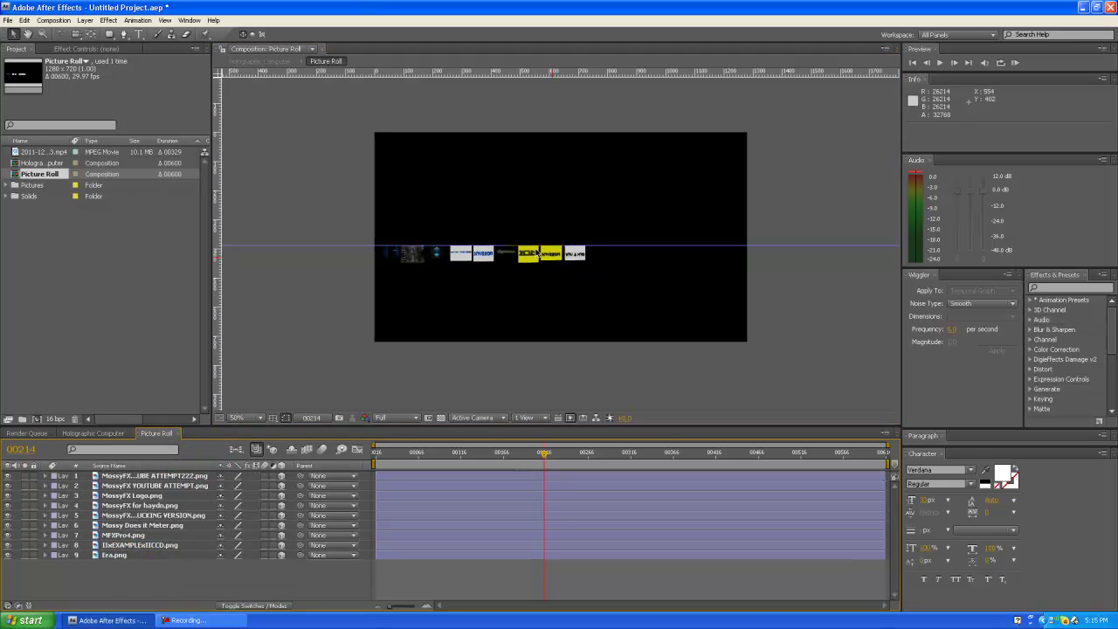
pyautogui.click(504, 254)
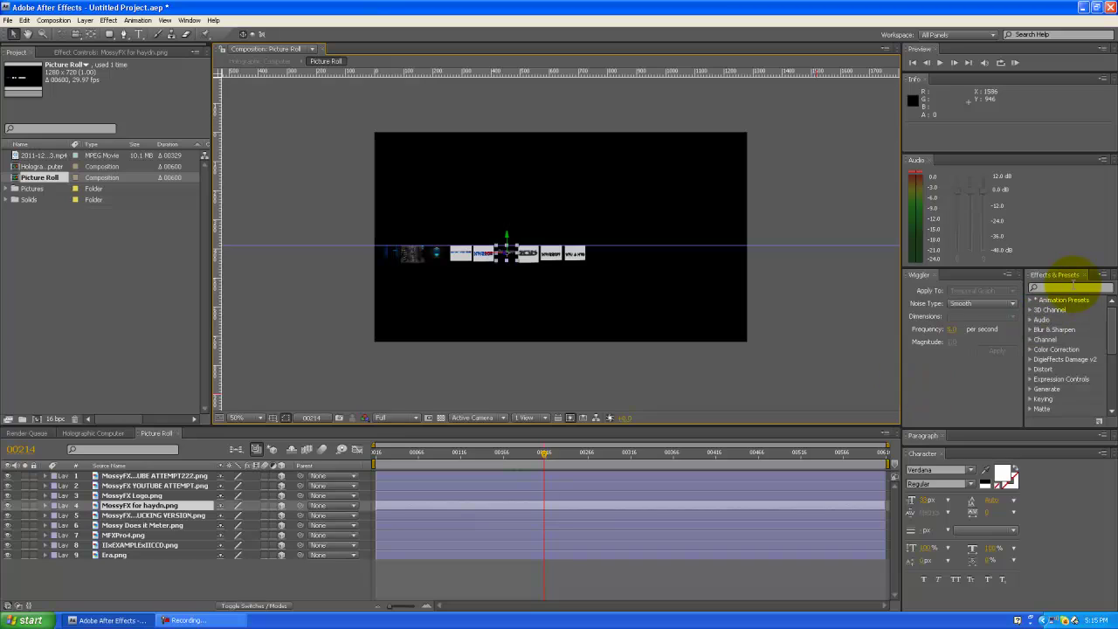
# Search Effects & Presets for 'Glow' and apply it to MossyFX for haydn.png.
pyautogui.click(1070, 287)
pyautogui.write('Glow')
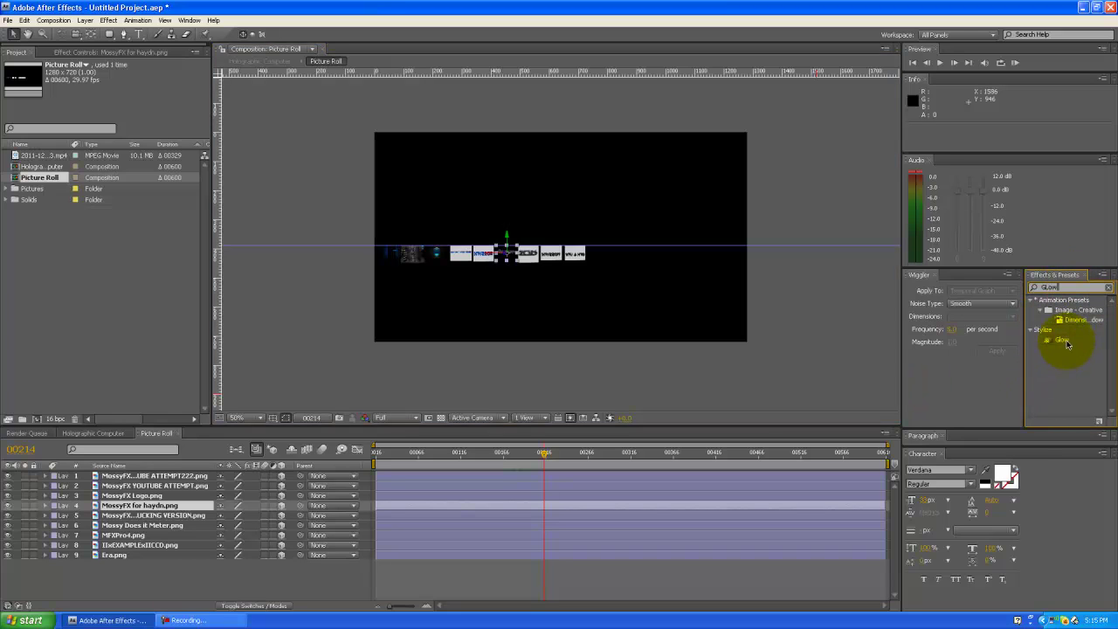
pyautogui.moveTo(1066, 344); pyautogui.dragTo(137, 506)
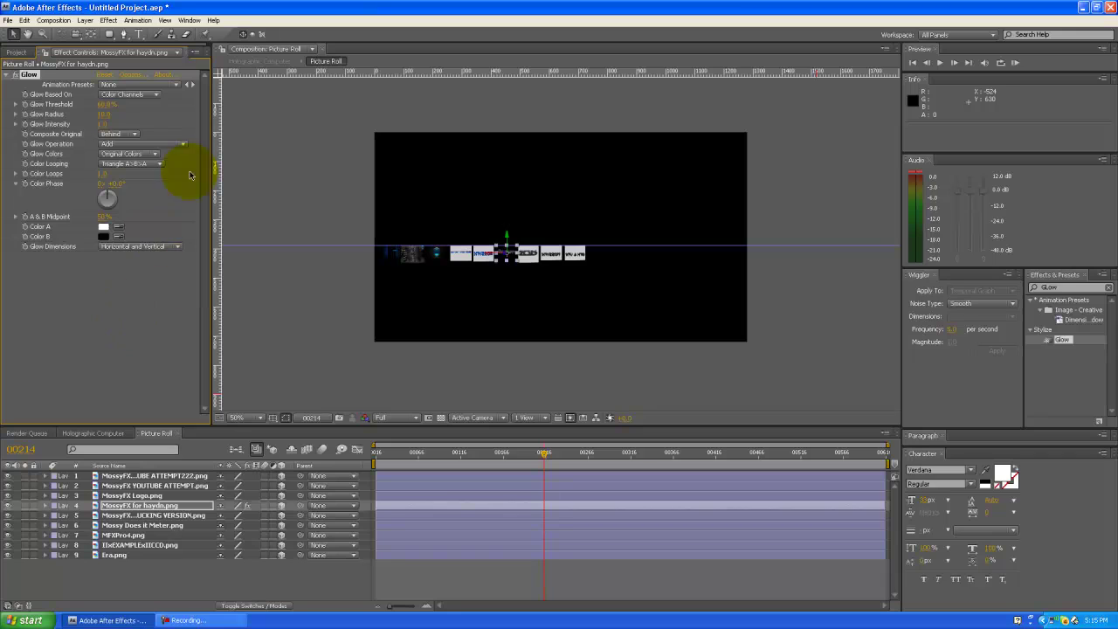
# In Holographic Computer, move the current time to frame 00208, then return to Picture Roll.
pyautogui.click(42, 432)
pyautogui.click(91, 433)
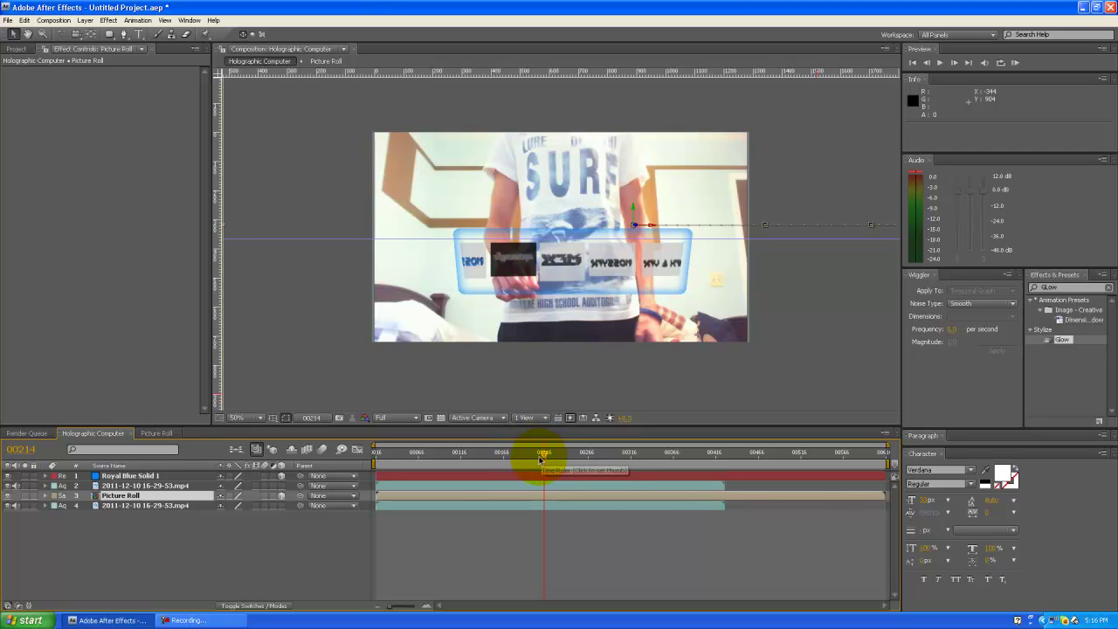
pyautogui.moveTo(543, 455); pyautogui.dragTo(540, 456)
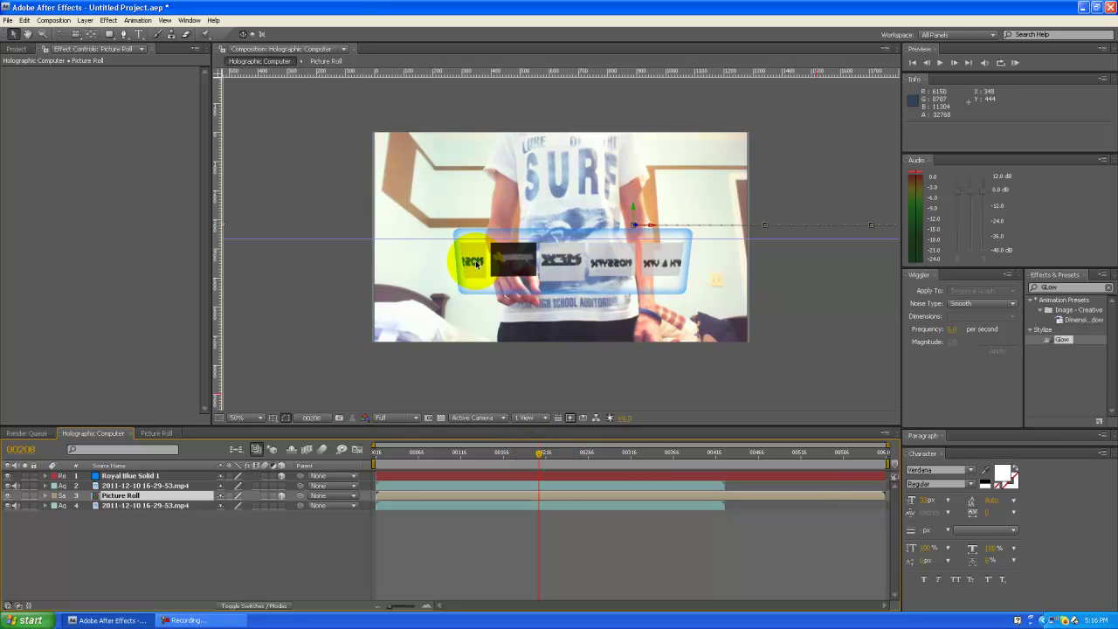
pyautogui.click(156, 433)
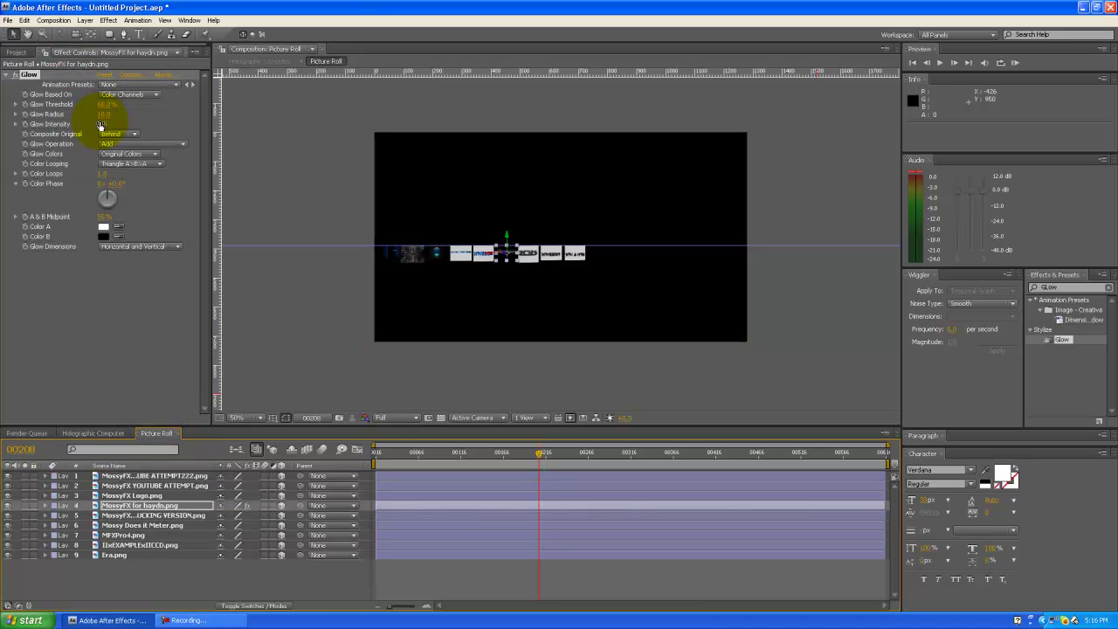
# Set the Glow Threshold to 6.0%, Glow Radius to 881.0 and Glow Intensity to 5.7.
pyautogui.moveTo(101, 125); pyautogui.dragTo(420, 133)
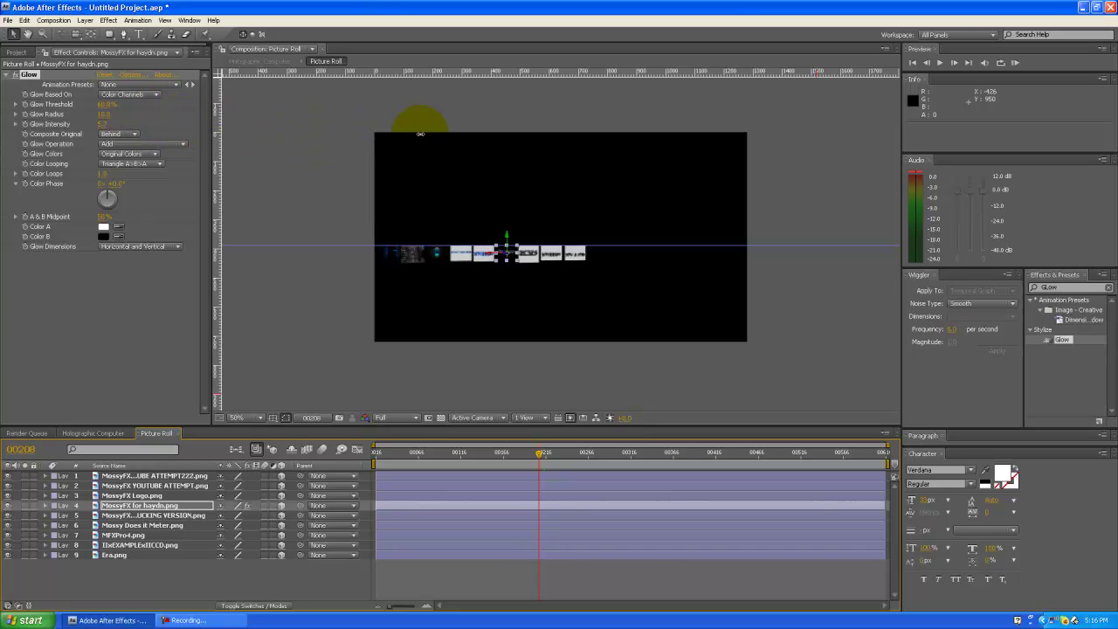
pyautogui.click(106, 106)
pyautogui.moveTo(108, 108); pyautogui.dragTo(4, 122)
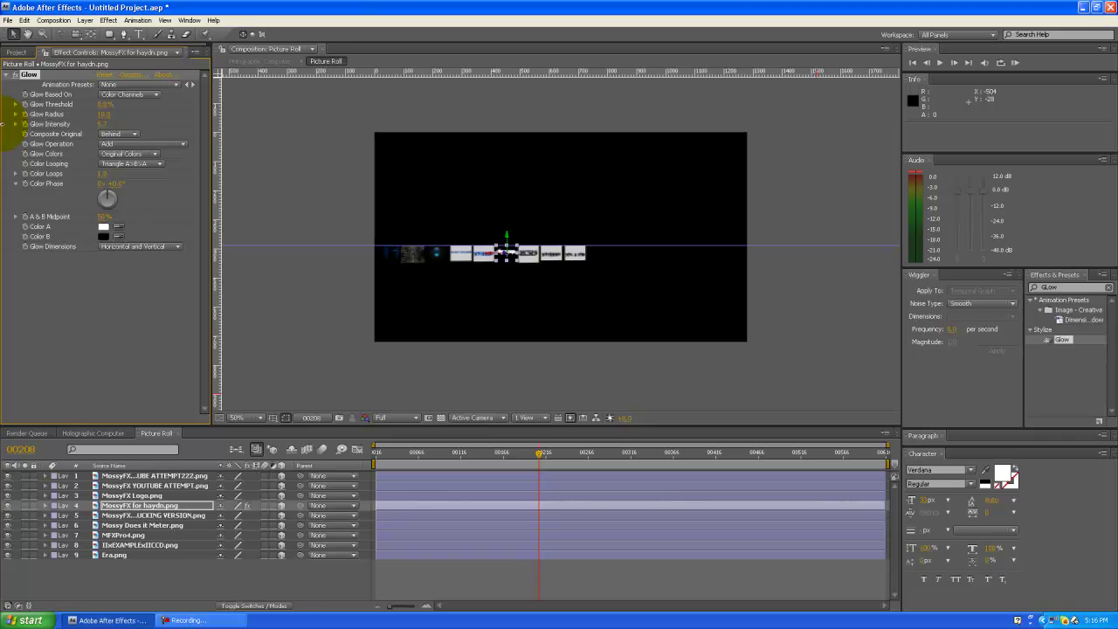
pyautogui.click(104, 114)
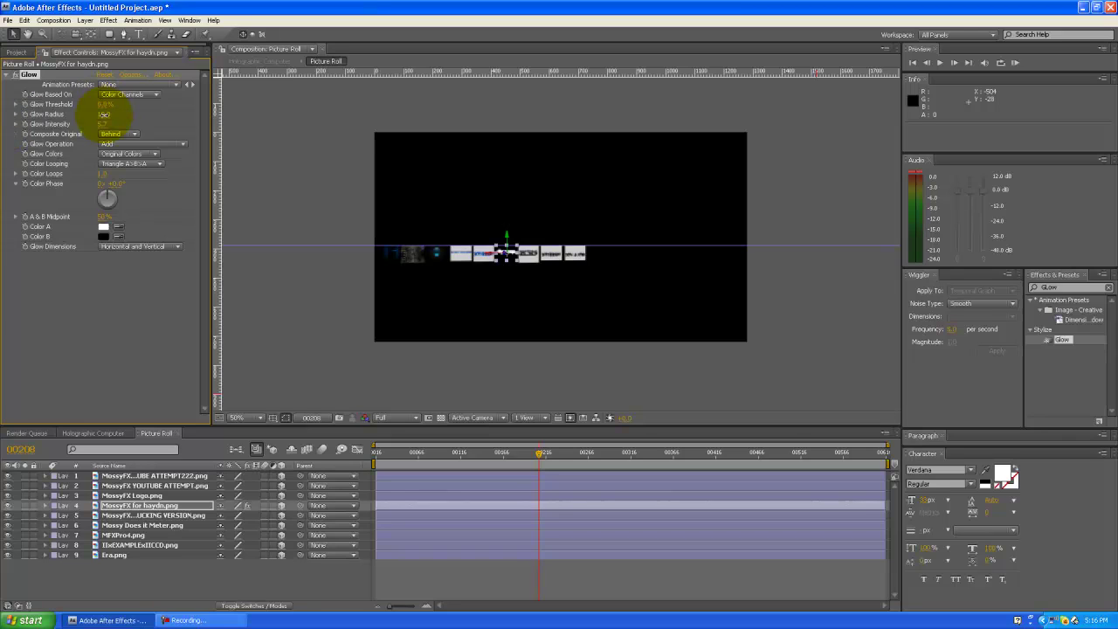
pyautogui.moveTo(104, 113); pyautogui.dragTo(677, 111)
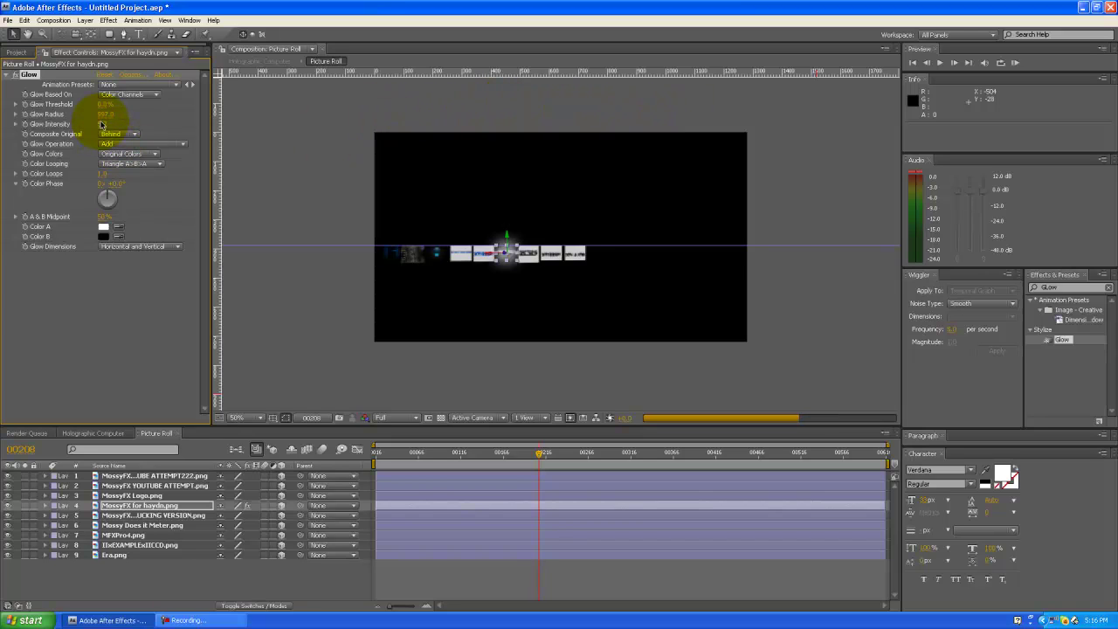
pyautogui.moveTo(101, 124); pyautogui.dragTo(104, 113)
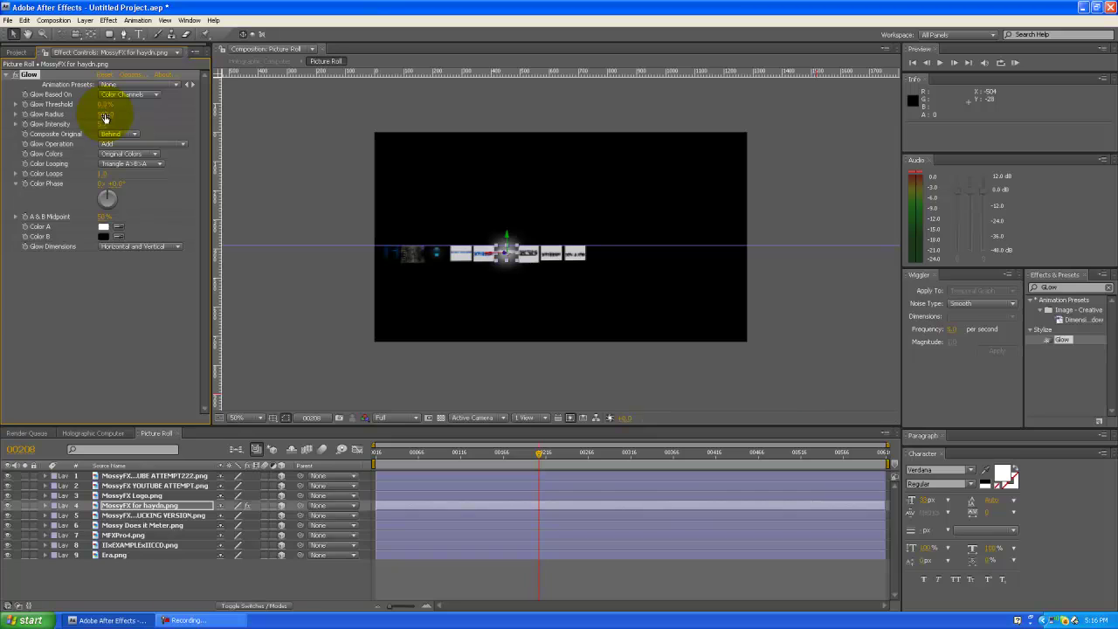
pyautogui.moveTo(63, 116); pyautogui.dragTo(40, 116)
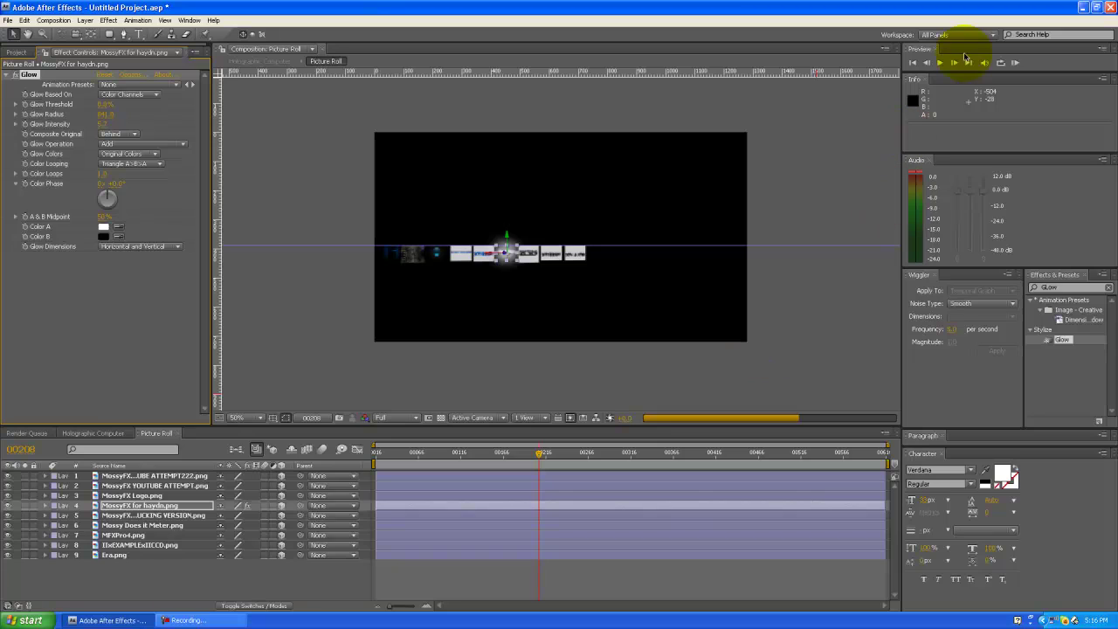
# Run a RAM preview of the glow, then step back frame by frame to 00206.
pyautogui.click(954, 62)
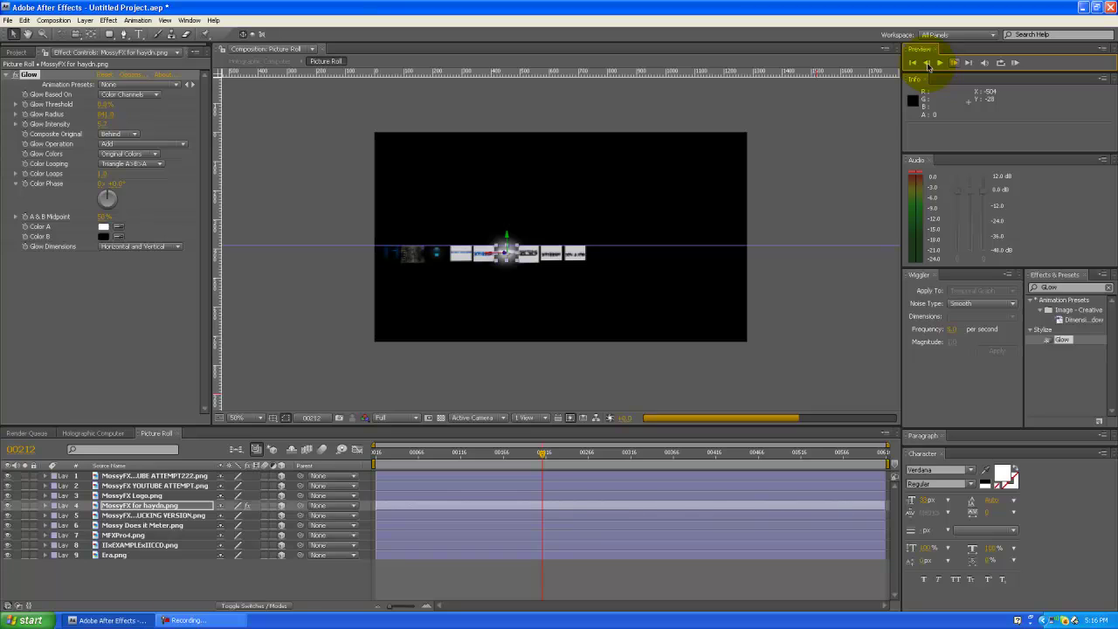
pyautogui.click(929, 68)
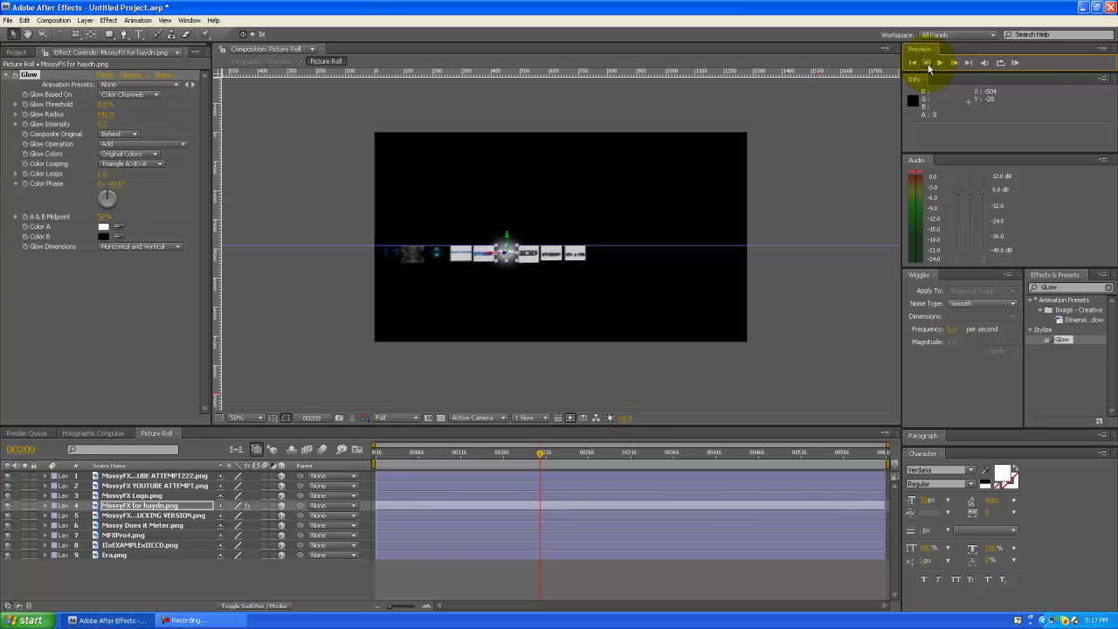
pyautogui.click(929, 68)
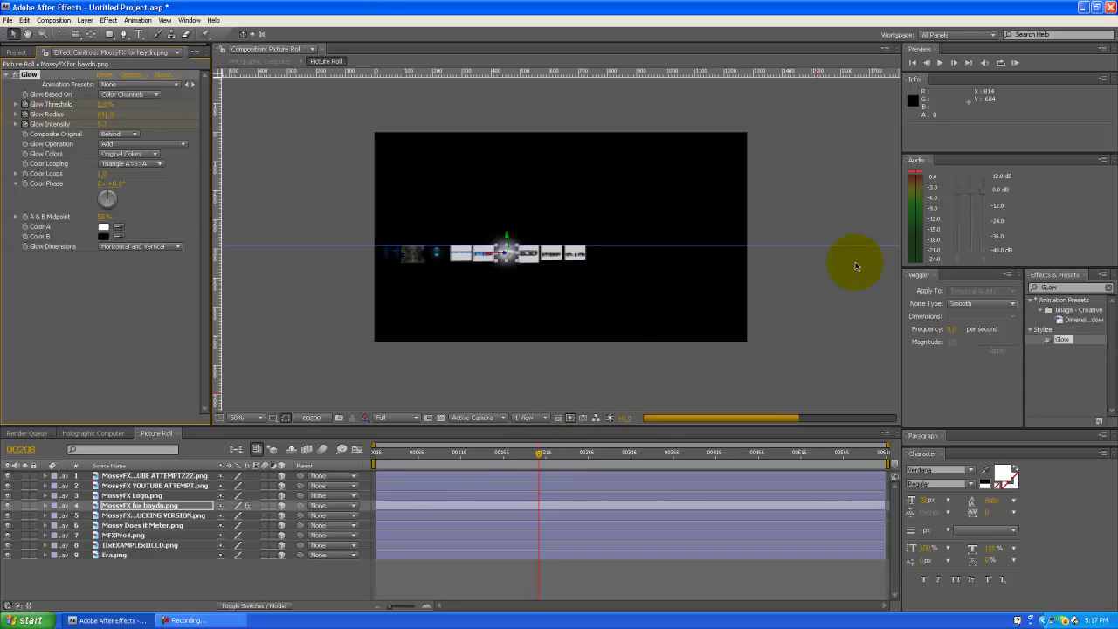
pyautogui.click(929, 63)
pyautogui.click(929, 63)
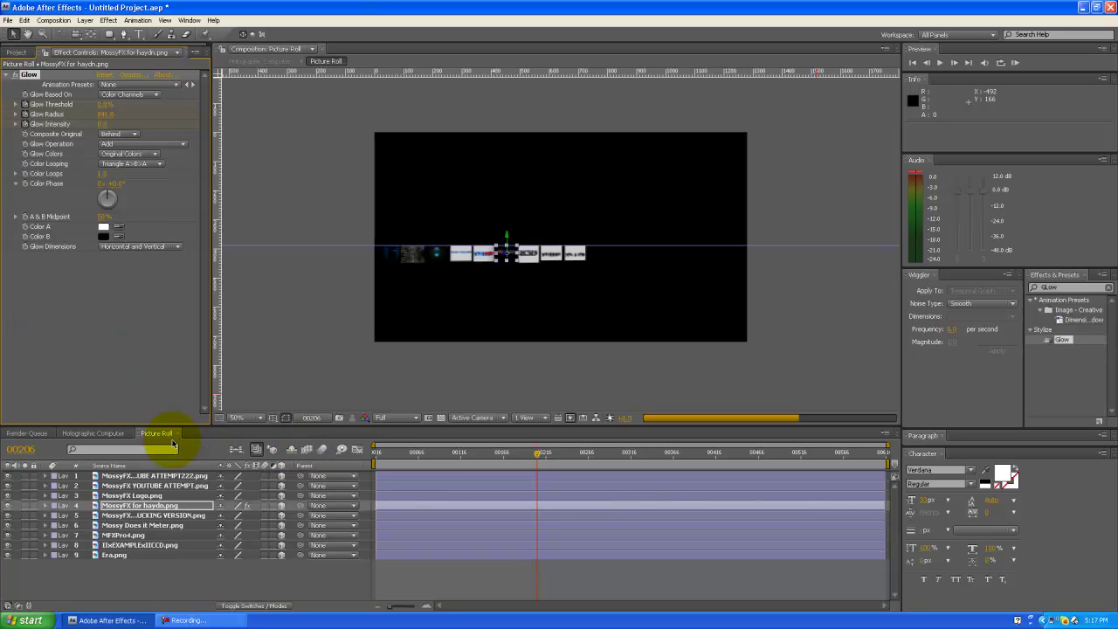
# In Holographic Computer, briefly reveal Picture Roll's transform keyframes and set the time to frame 00211.
pyautogui.click(88, 434)
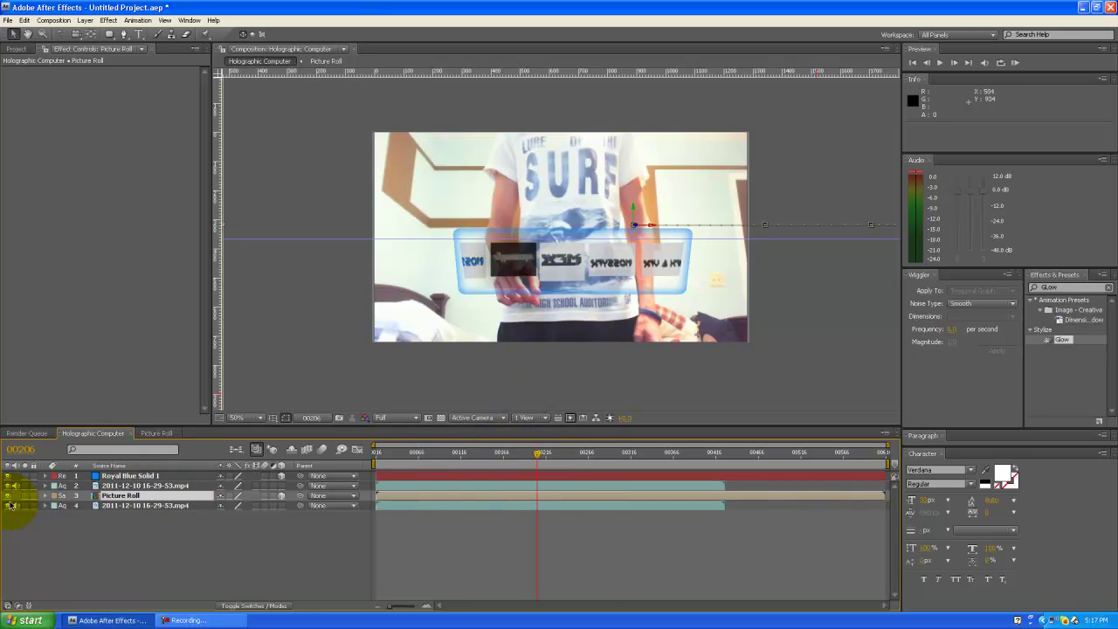
pyautogui.click(46, 496)
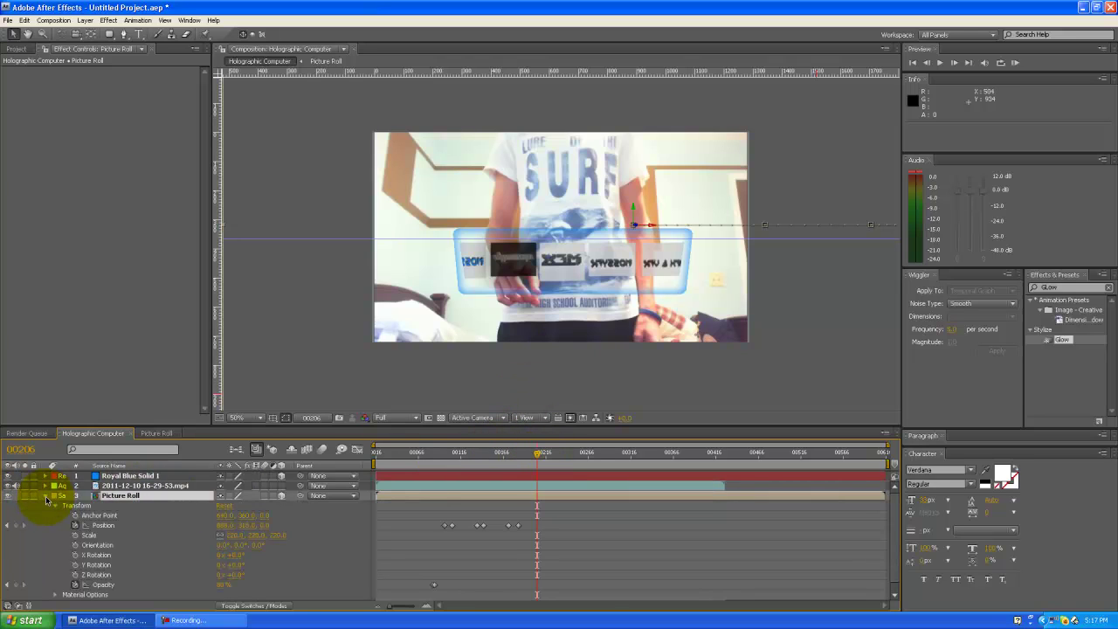
pyautogui.scroll(-1, 175, 562)
pyautogui.scroll(1, 250, 544)
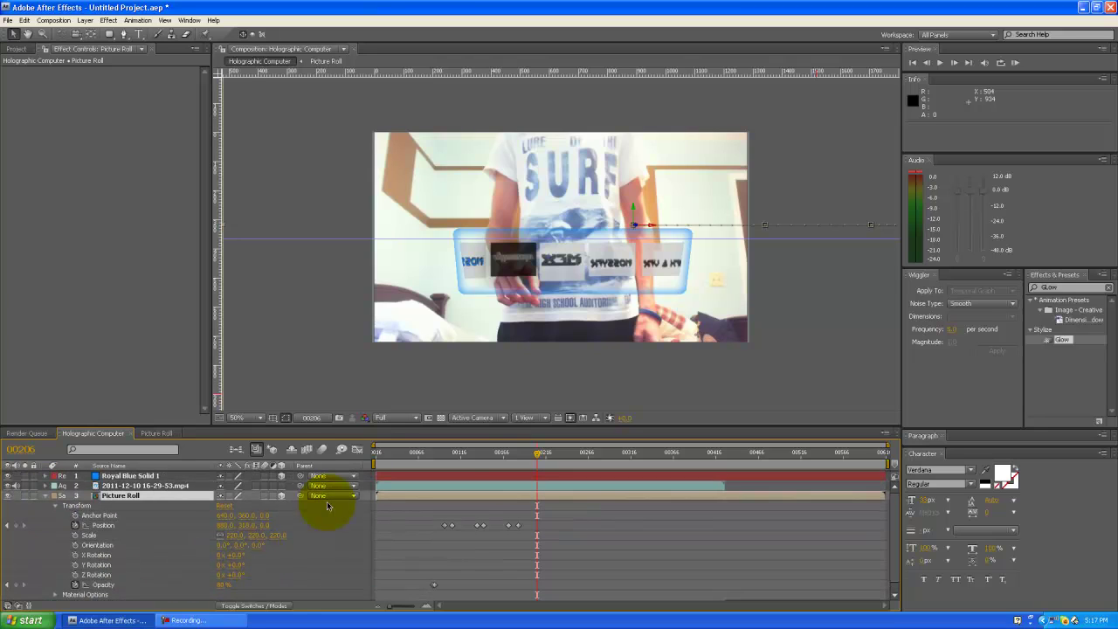
pyautogui.click(47, 497)
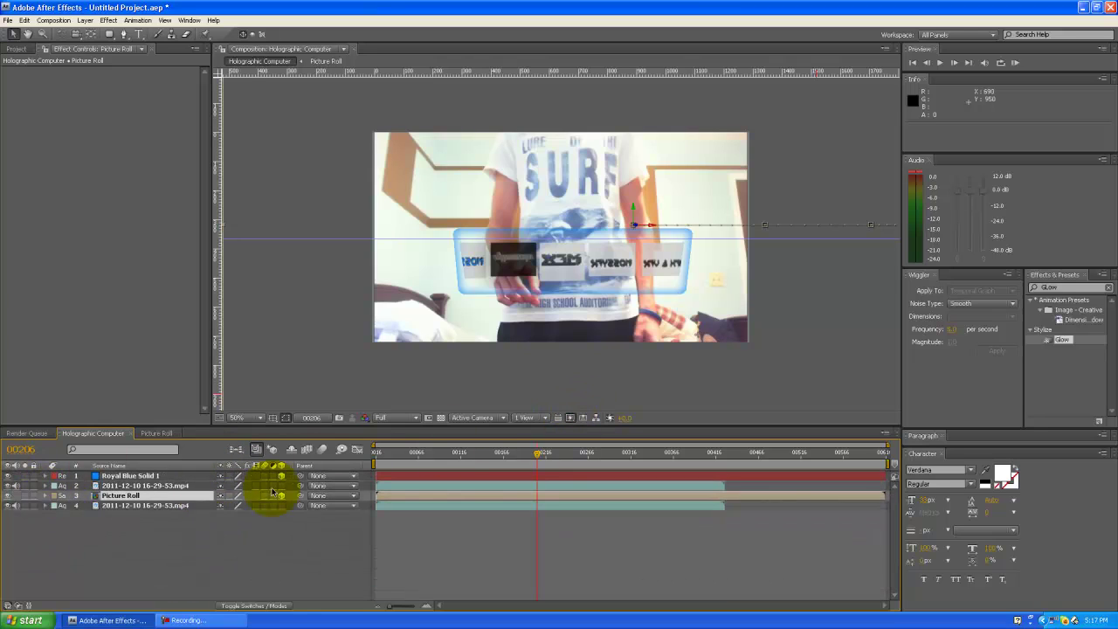
pyautogui.click(541, 453)
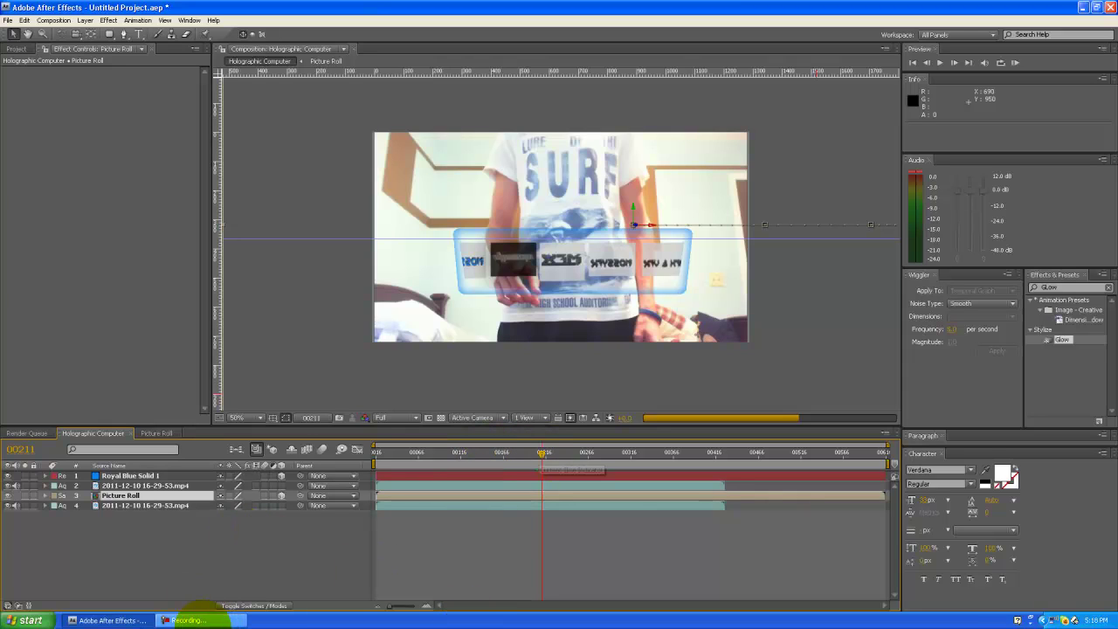
pyautogui.click(183, 620)
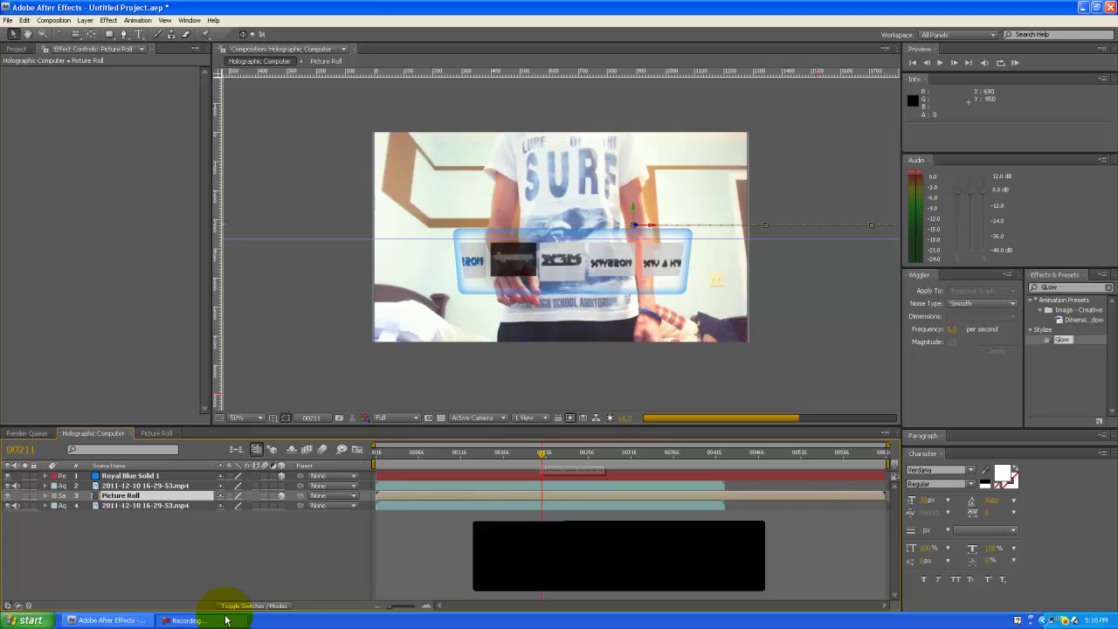
pyautogui.click(714, 551)
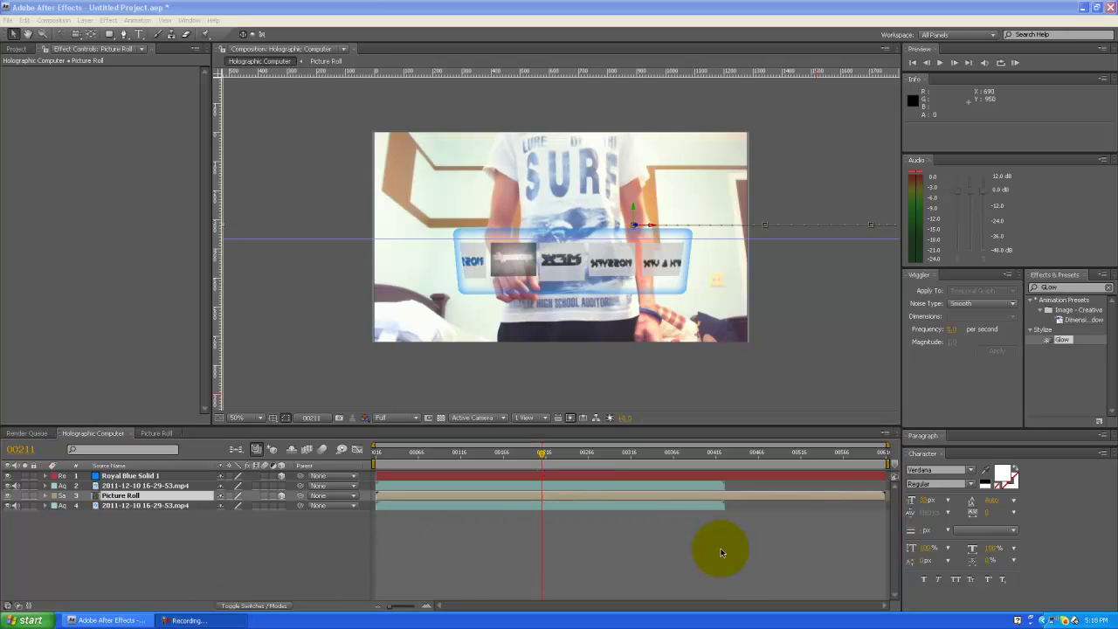